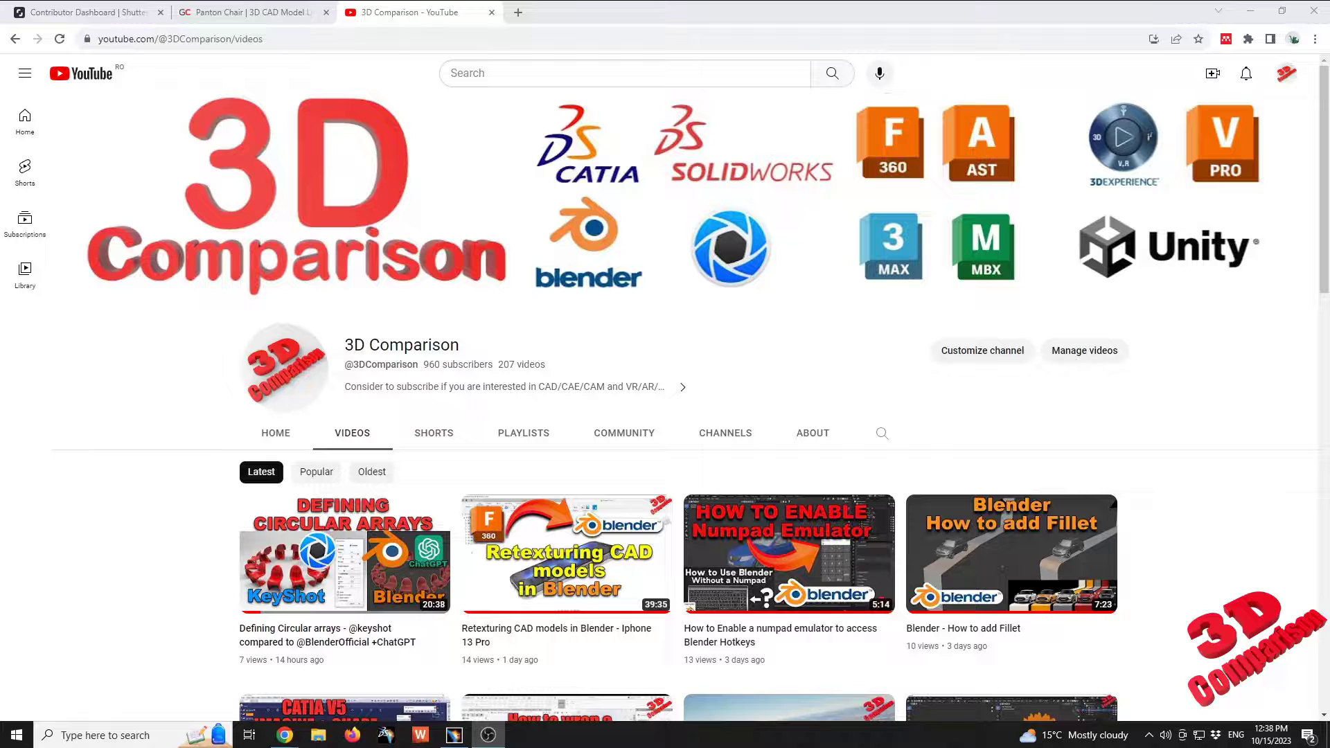
Switch to CATIA V5 and start an extruded surface, with the sketching view oriented square to the yz plane.
{"action": "scroll", "coordinate": [134, 540], "scroll_direction": "down", "scroll_amount": 2}
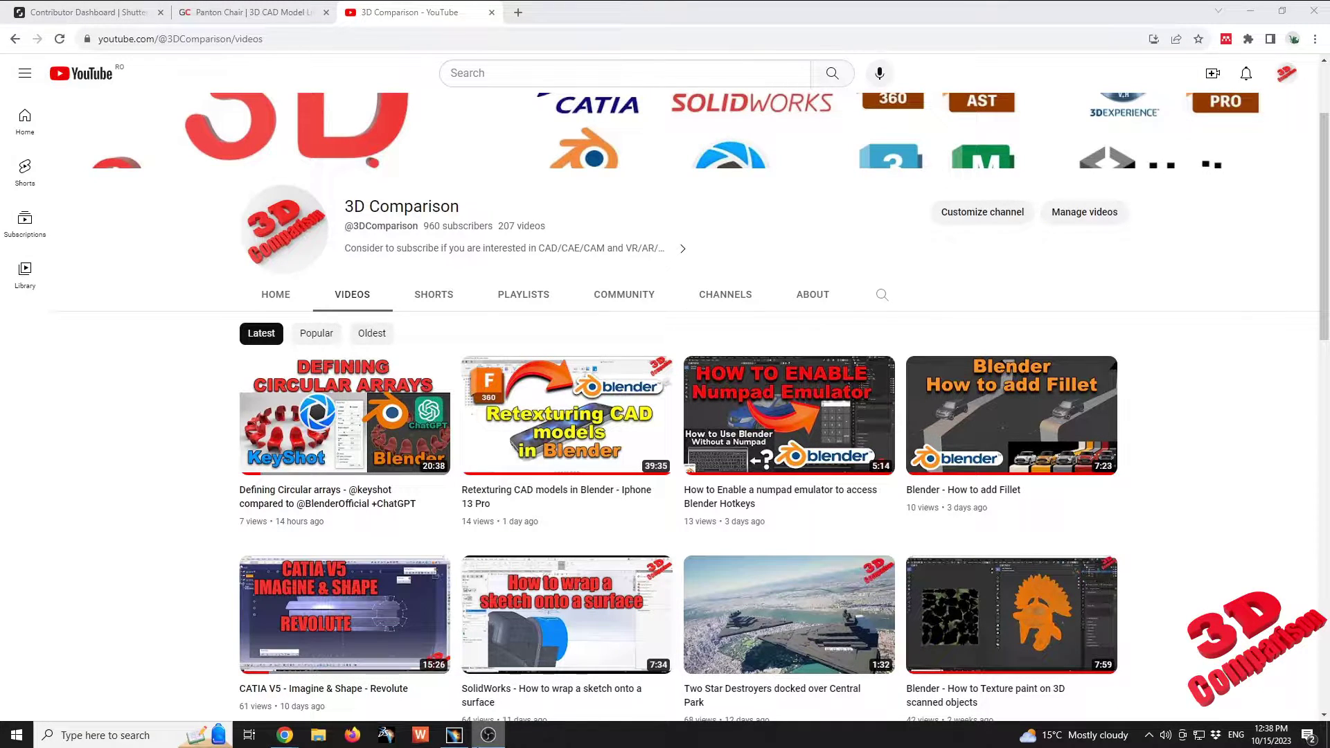
{"action": "left_click", "coordinate": [454, 735]}
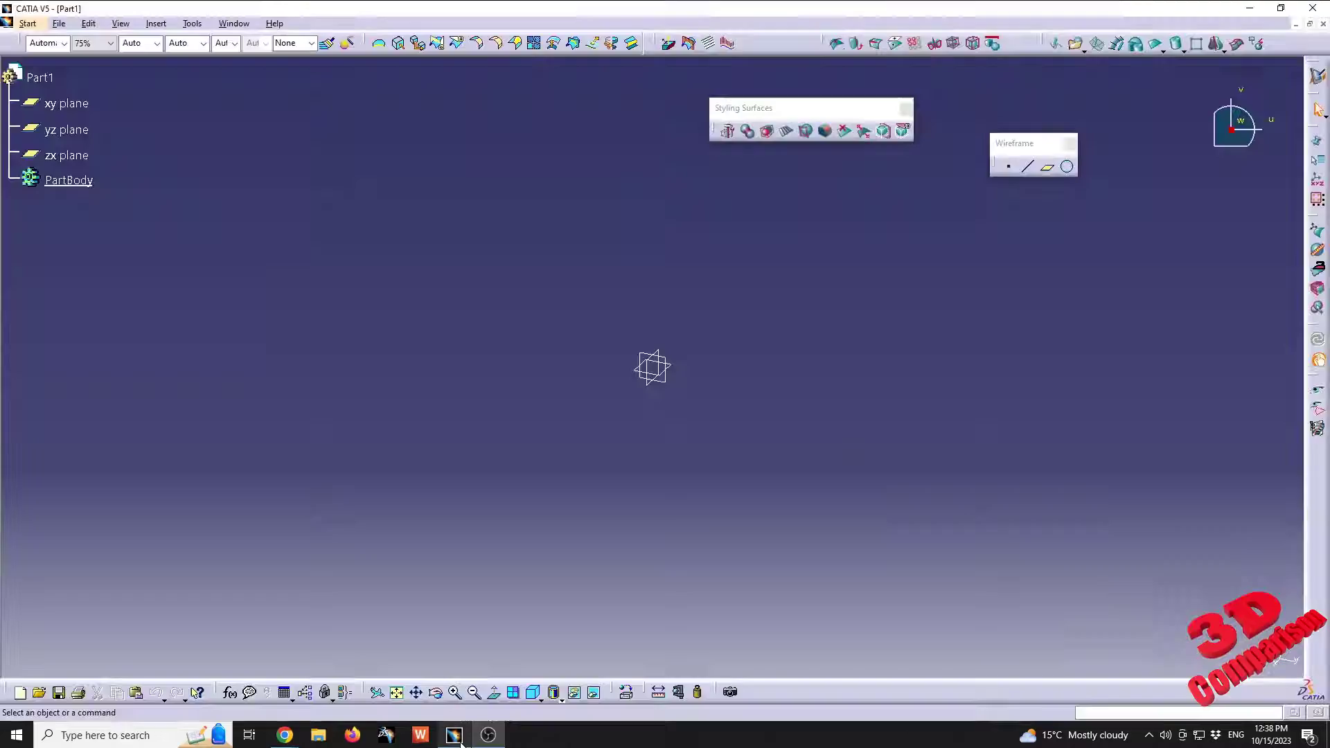
{"action": "left_click", "coordinate": [1224, 52]}
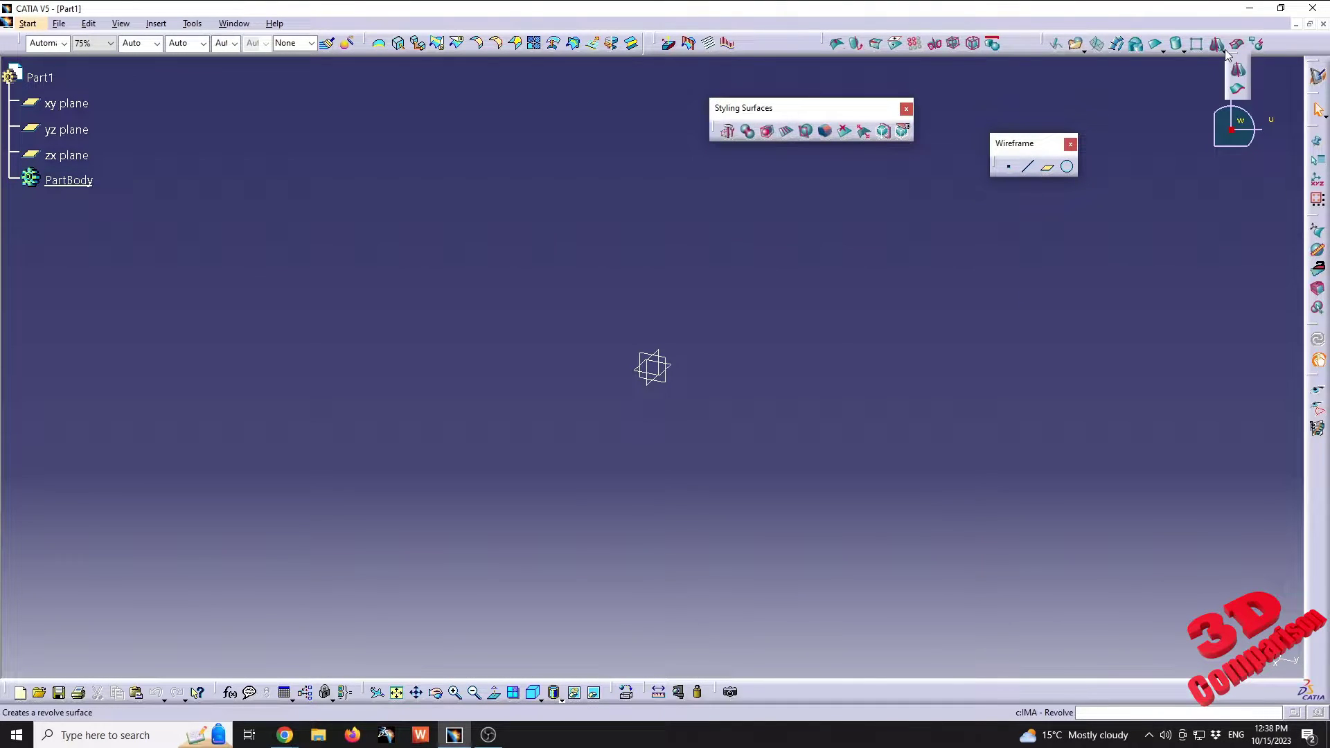
{"action": "left_click", "coordinate": [1238, 90]}
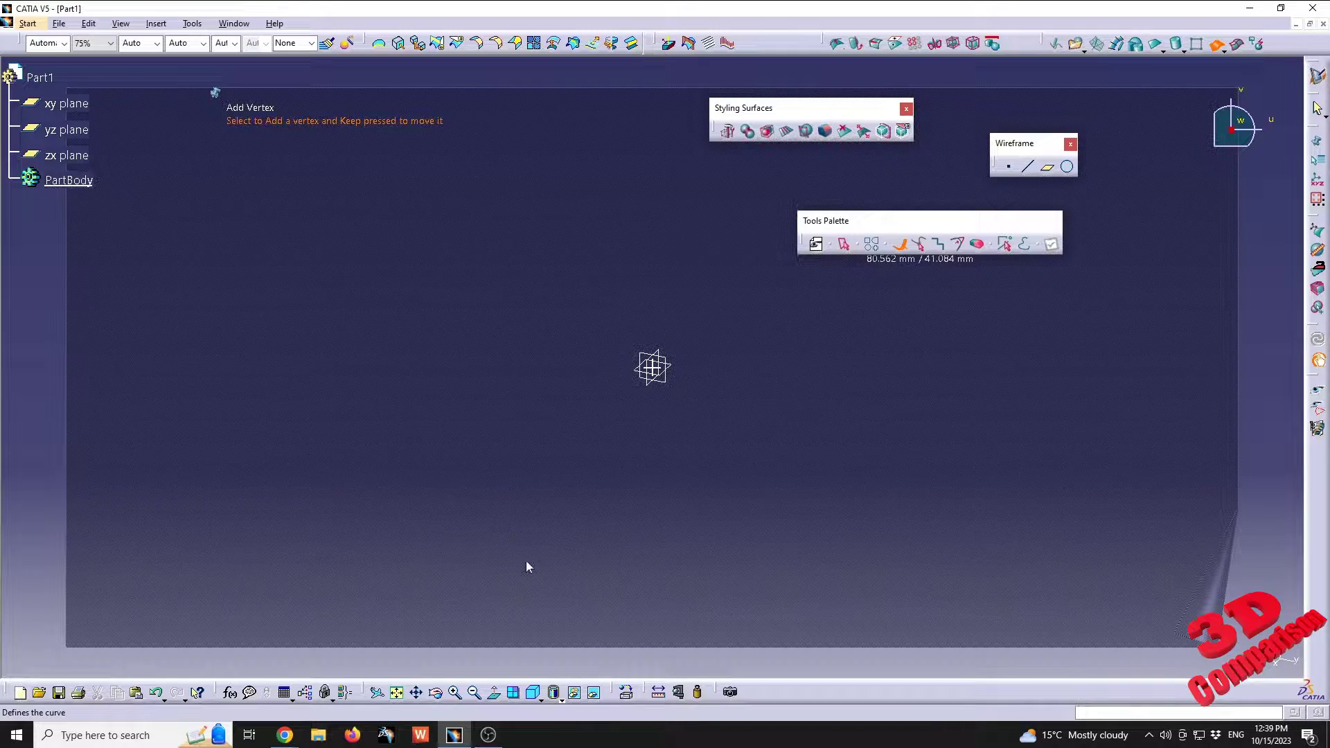
{"action": "left_click_drag", "start_coordinate": [520, 557], "coordinate": [540, 574]}
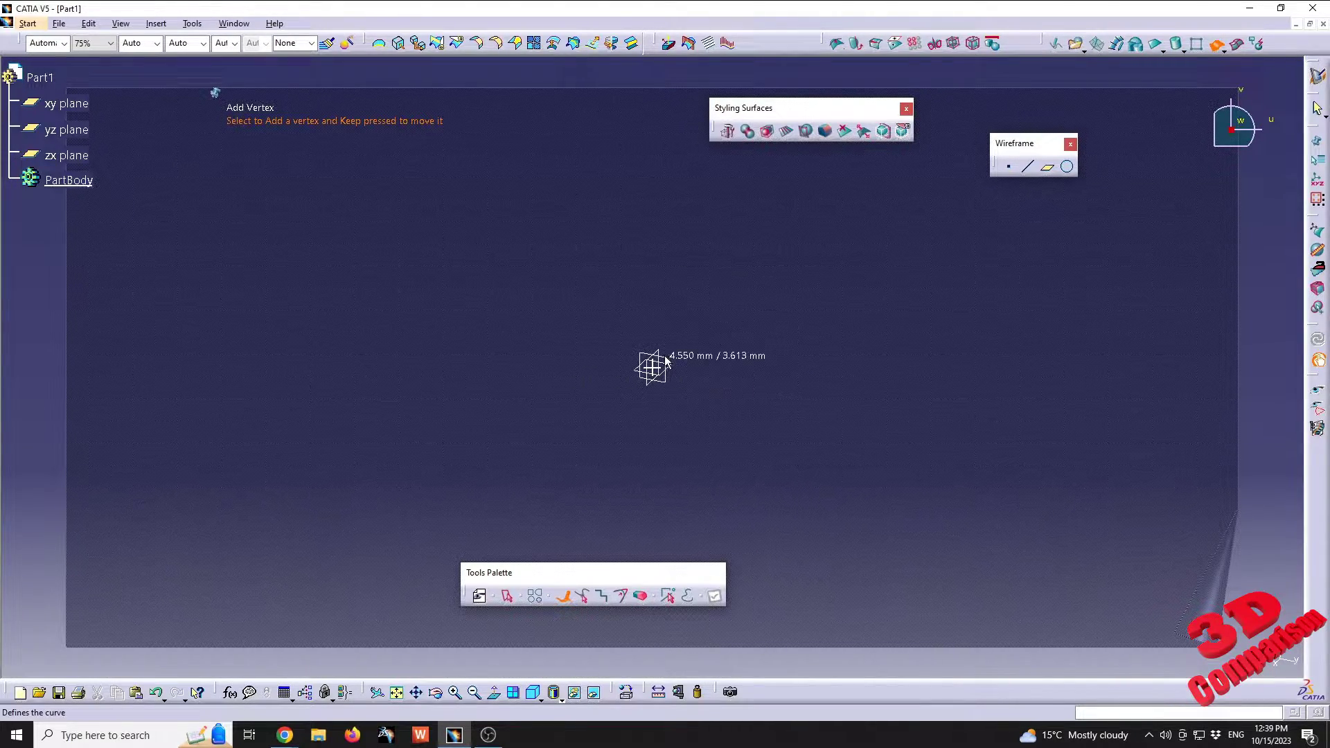
{"action": "left_click", "coordinate": [541, 699]}
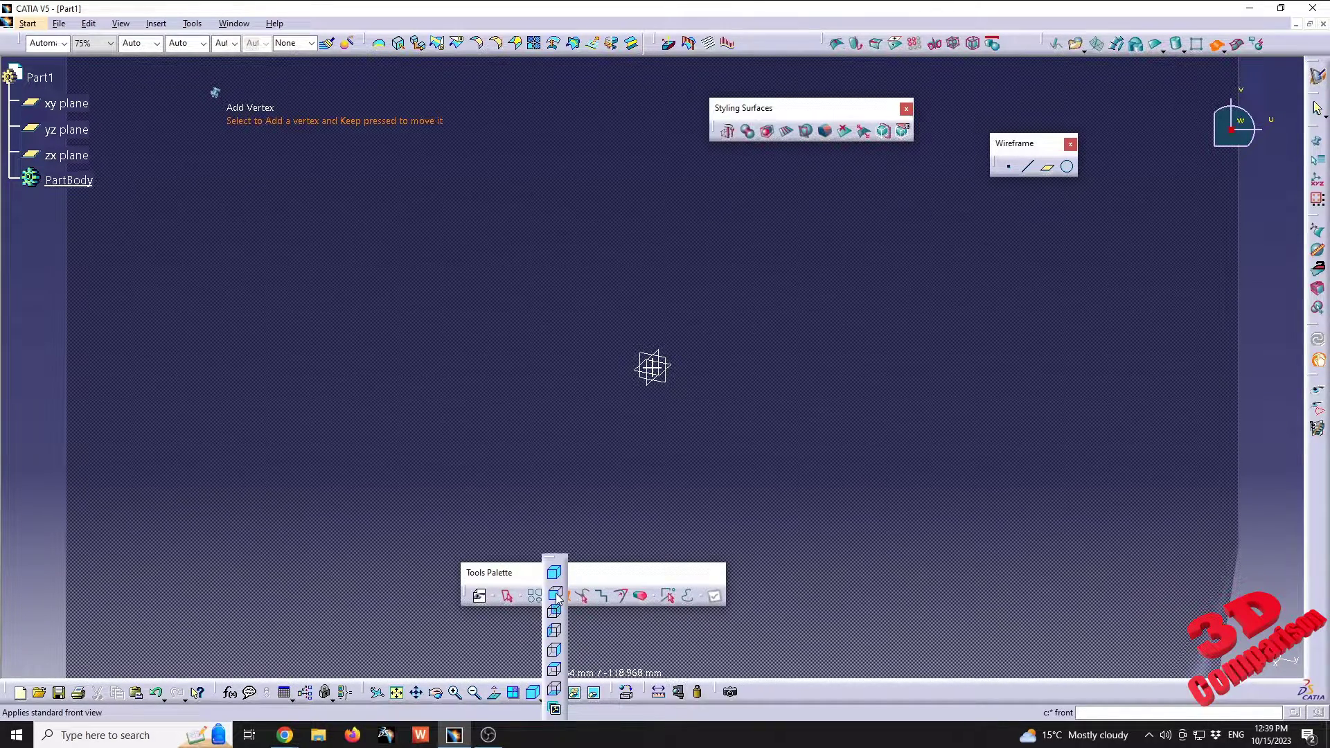
{"action": "left_click", "coordinate": [556, 633]}
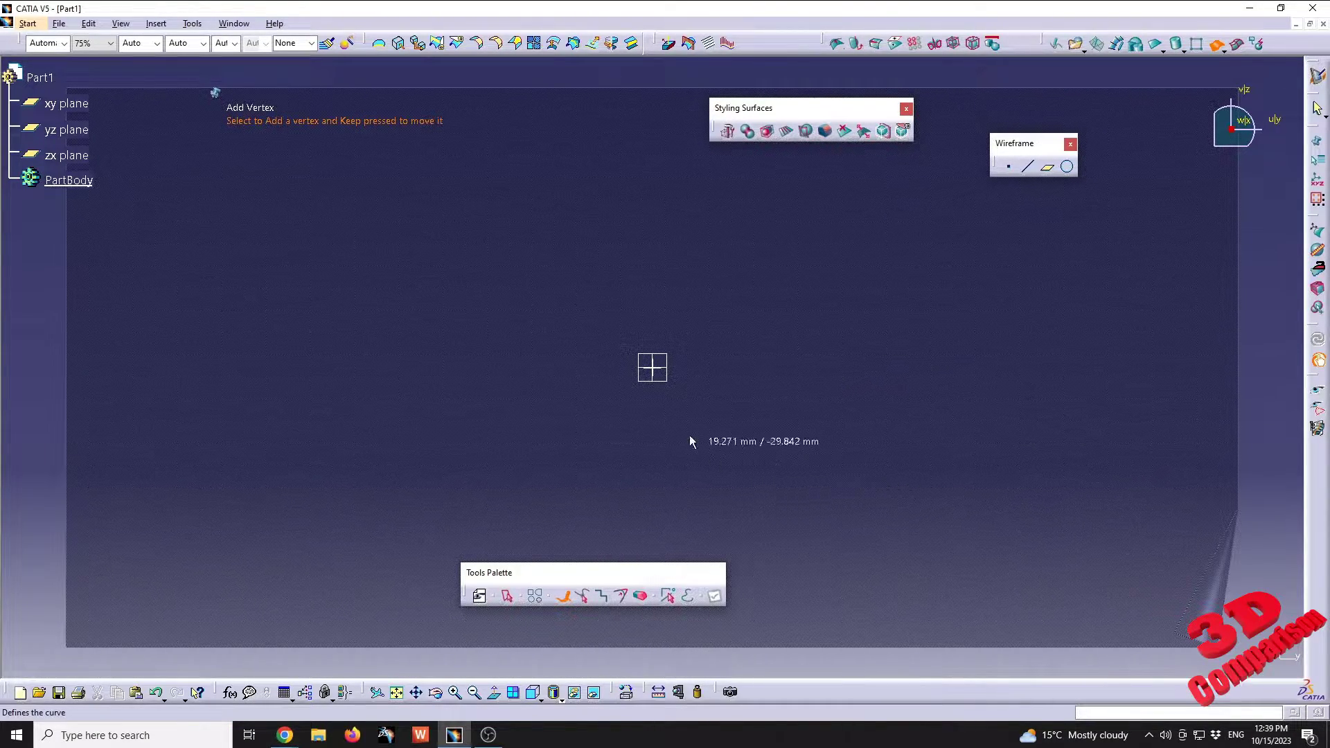
Insert the two-circle ring primitive profile centred on the origin.
{"action": "left_click", "coordinate": [536, 597]}
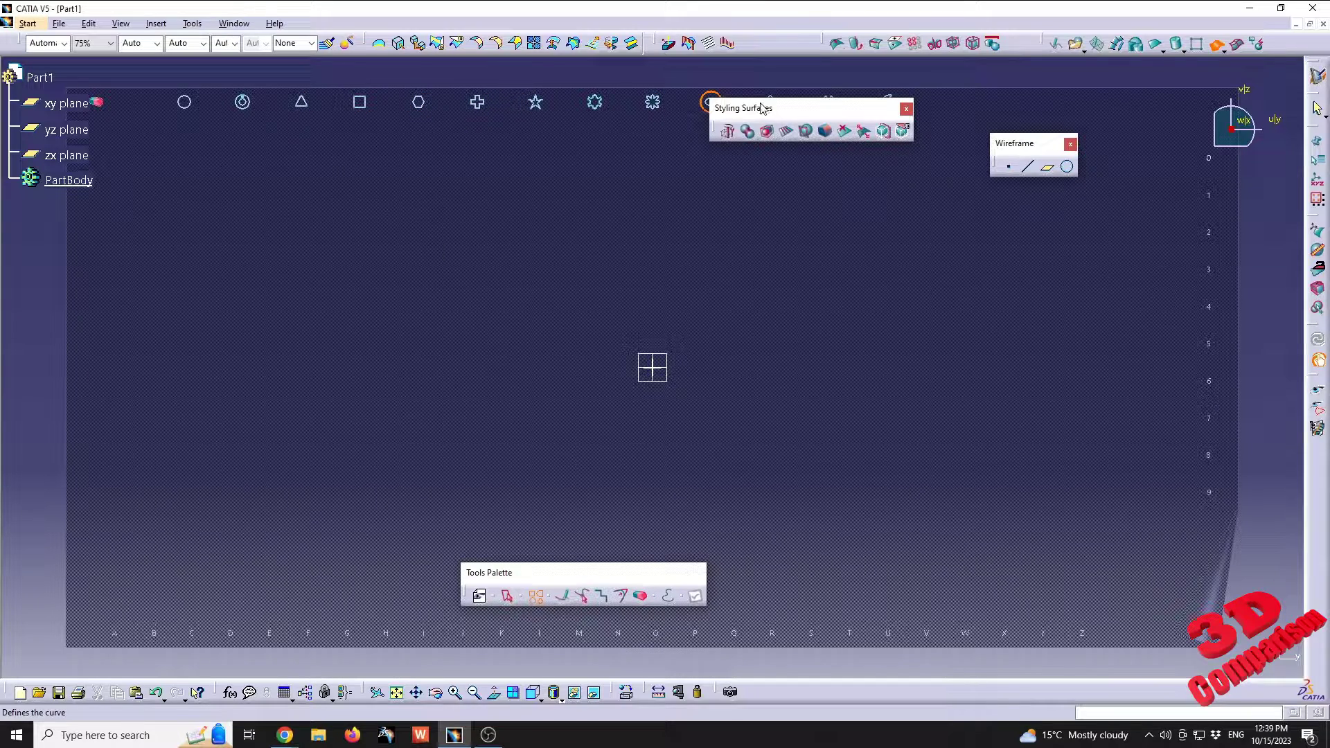
{"action": "left_click_drag", "start_coordinate": [760, 114], "coordinate": [775, 162]}
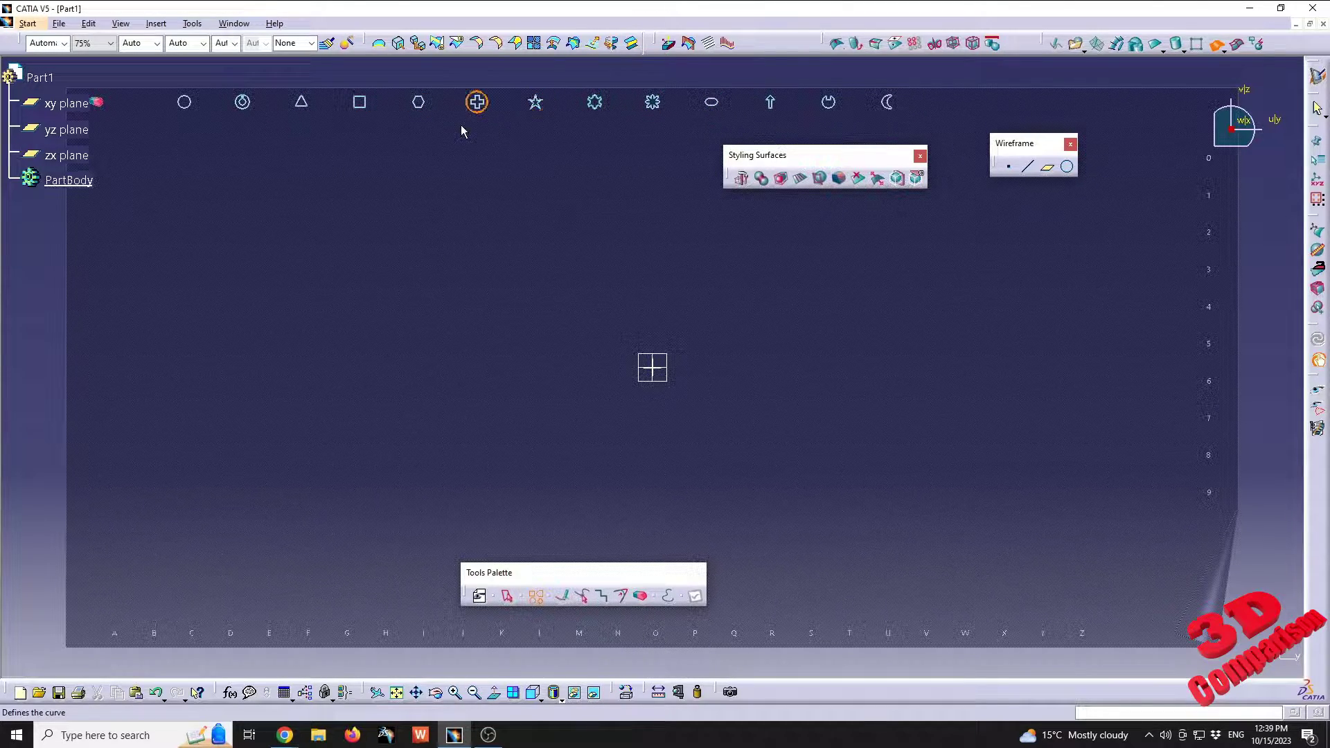
{"action": "left_click", "coordinate": [242, 102]}
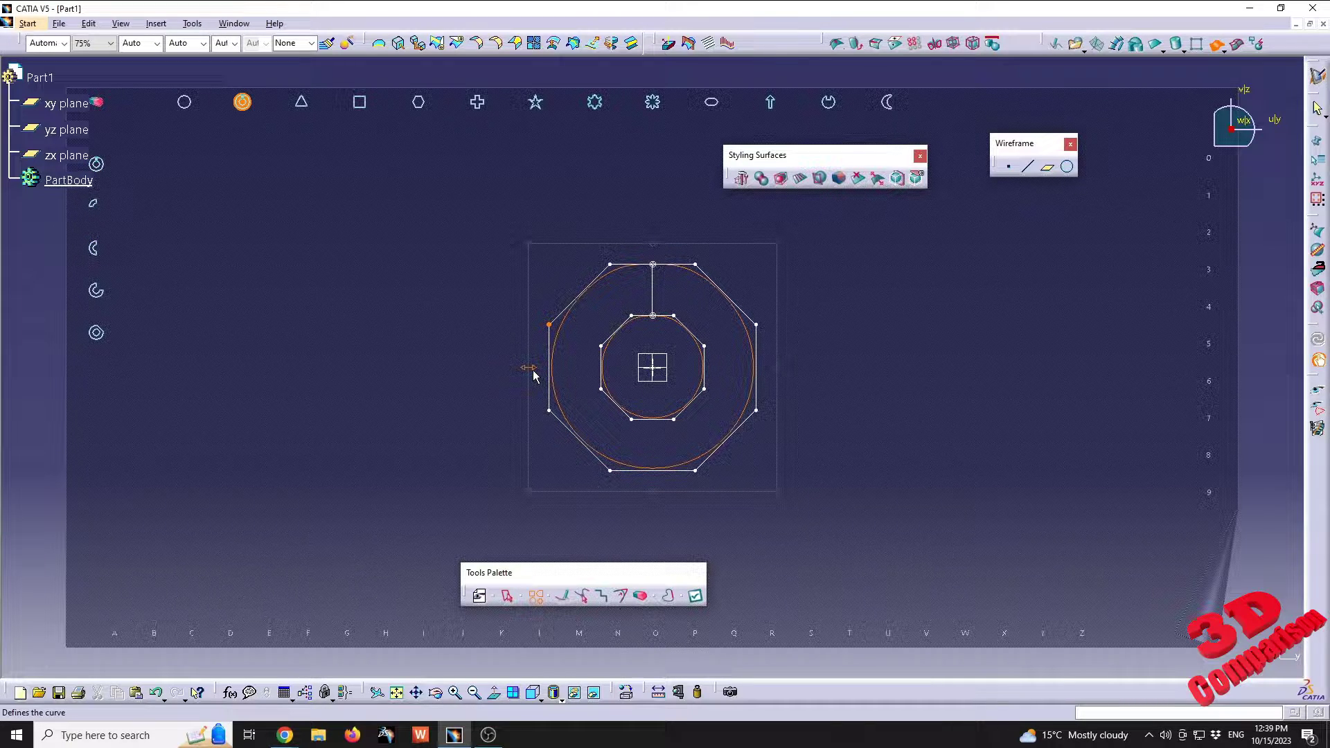
Stretch the ring profile horizontally into an ellipse, slant its upper side to the left and scale it down slightly.
{"action": "left_click_drag", "start_coordinate": [528, 367], "coordinate": [460, 371]}
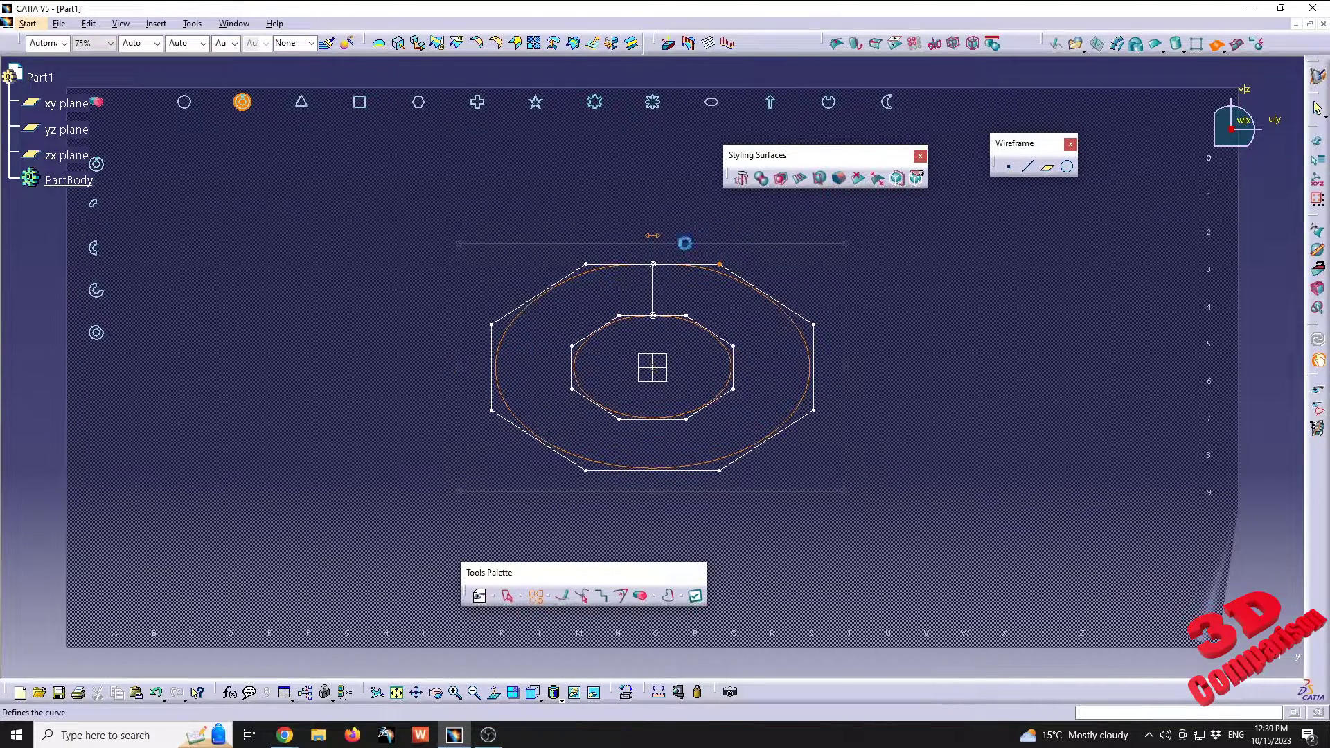
{"action": "left_click_drag", "start_coordinate": [653, 235], "coordinate": [582, 226]}
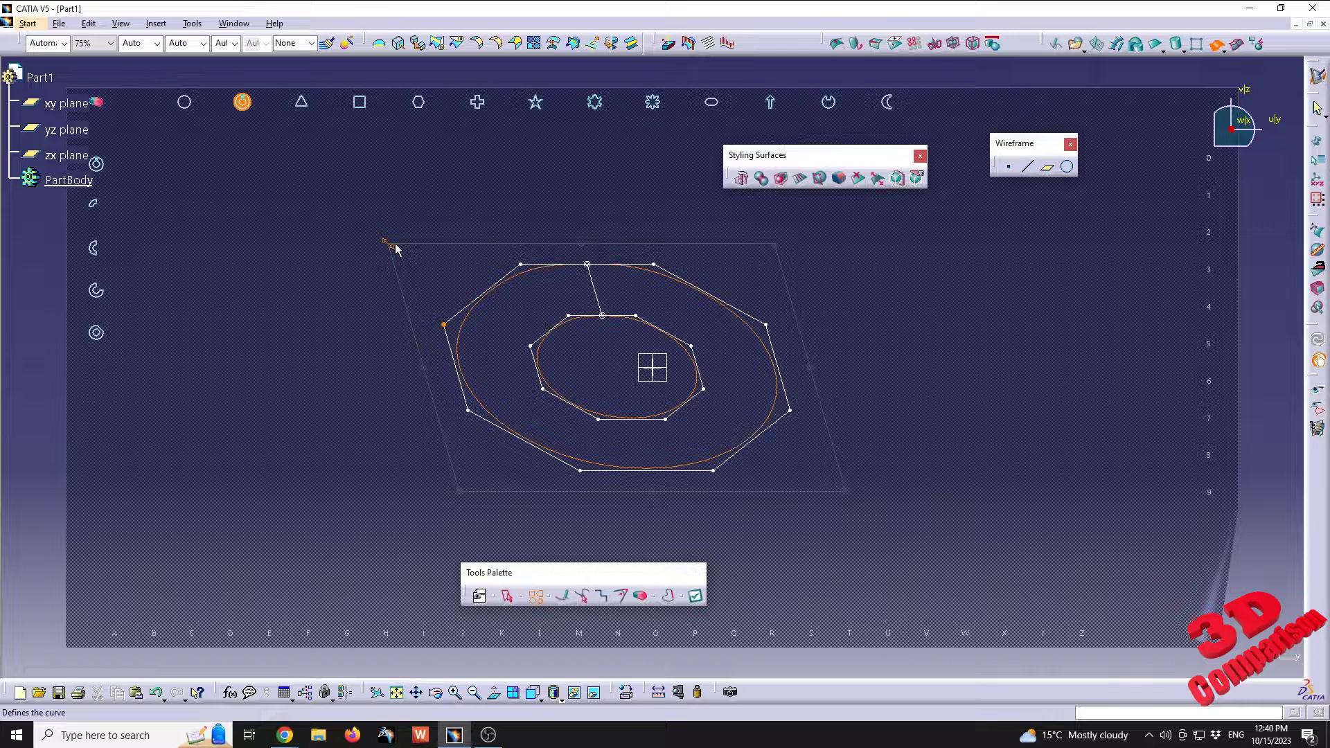
{"action": "left_click_drag", "start_coordinate": [395, 244], "coordinate": [430, 267]}
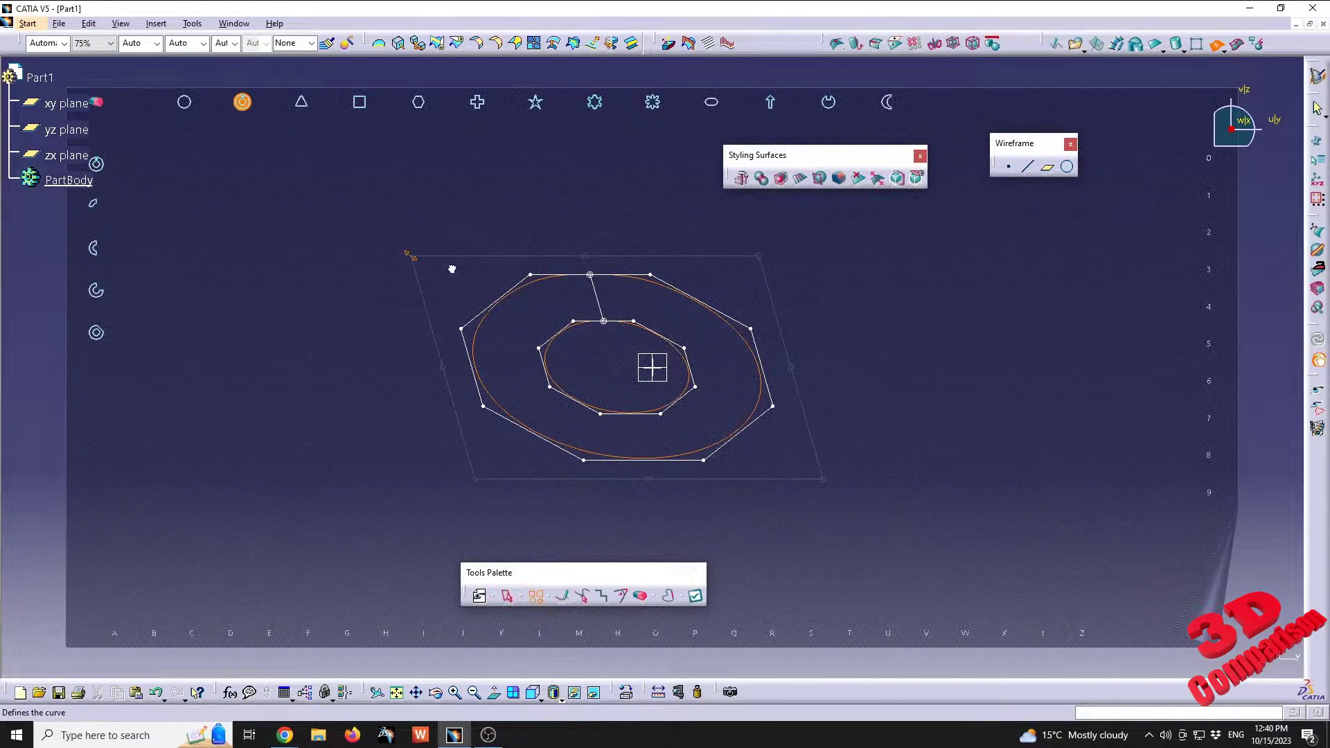
{"action": "left_click_drag", "start_coordinate": [579, 243], "coordinate": [510, 238]}
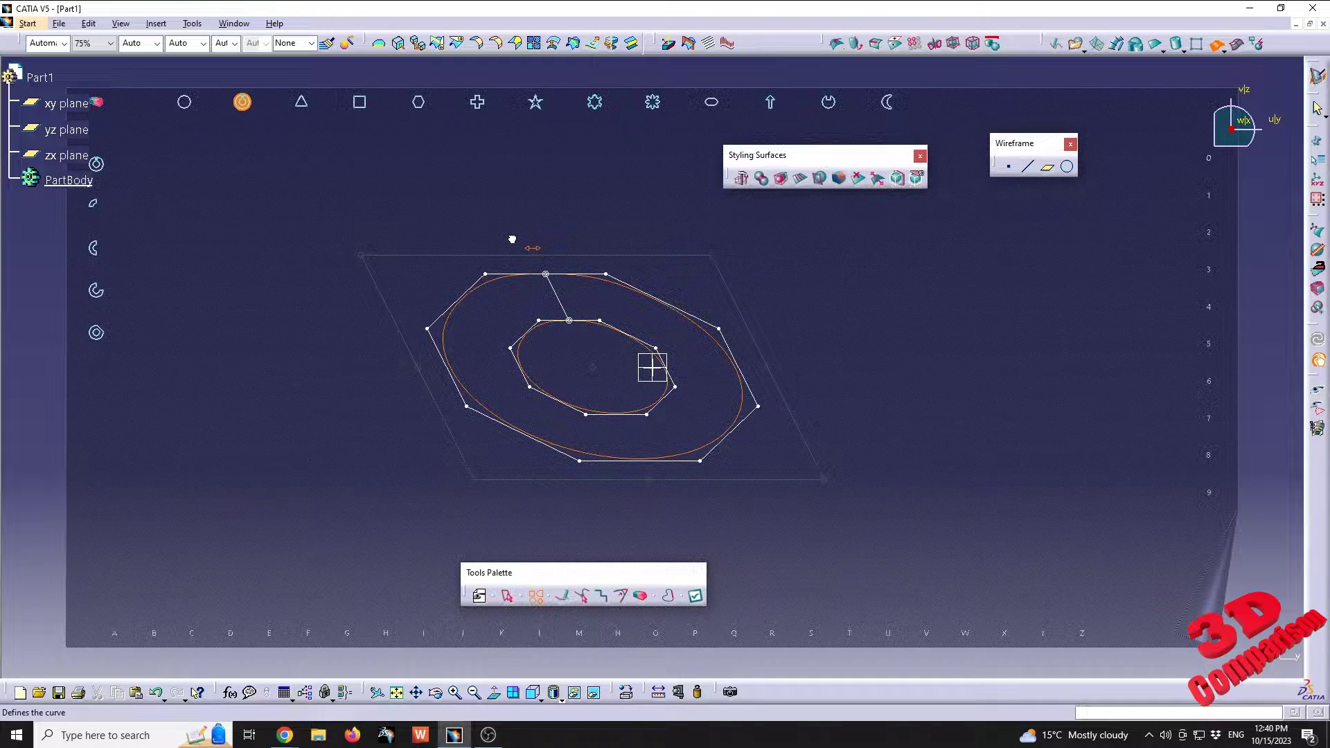
Add a point on the upper edge of the outer profile and move the edge section beside it up and left.
{"action": "right_click", "coordinate": [516, 277]}
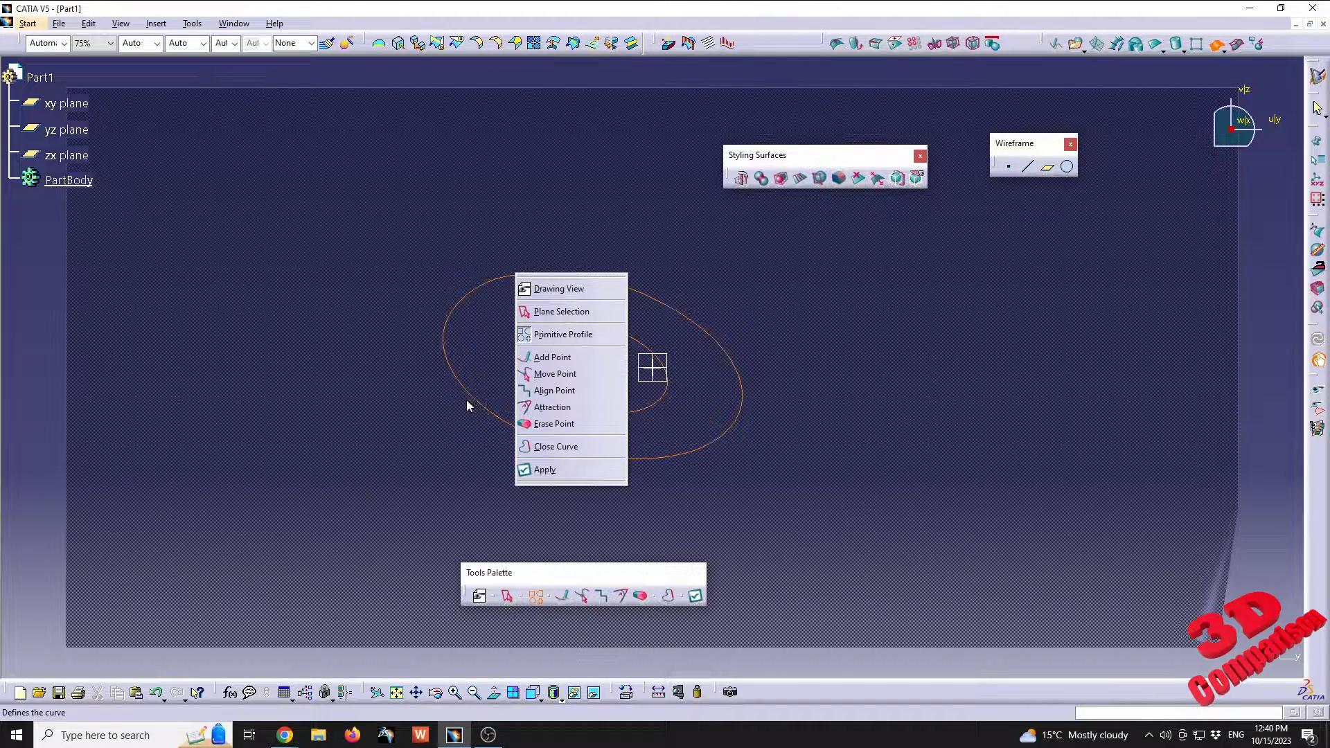
{"action": "left_click", "coordinate": [493, 344]}
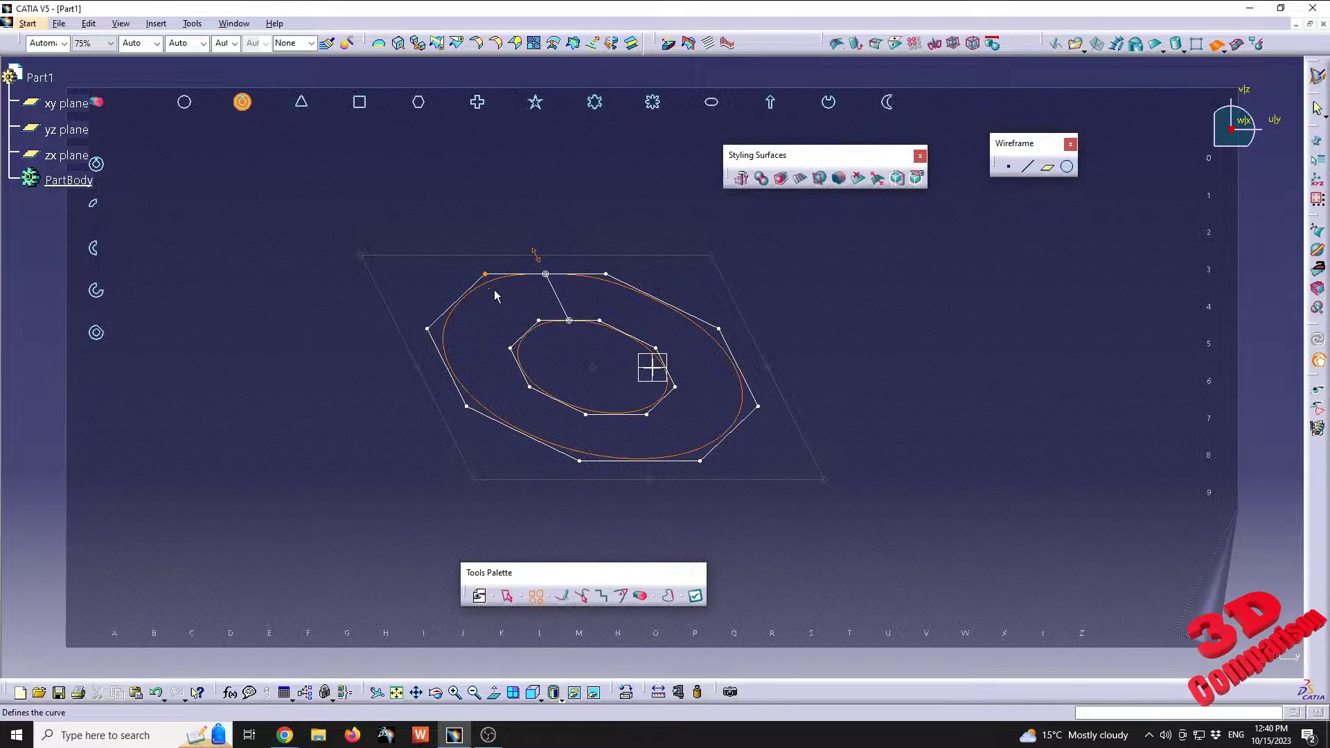
{"action": "right_click", "coordinate": [503, 278]}
{"action": "left_click", "coordinate": [540, 357]}
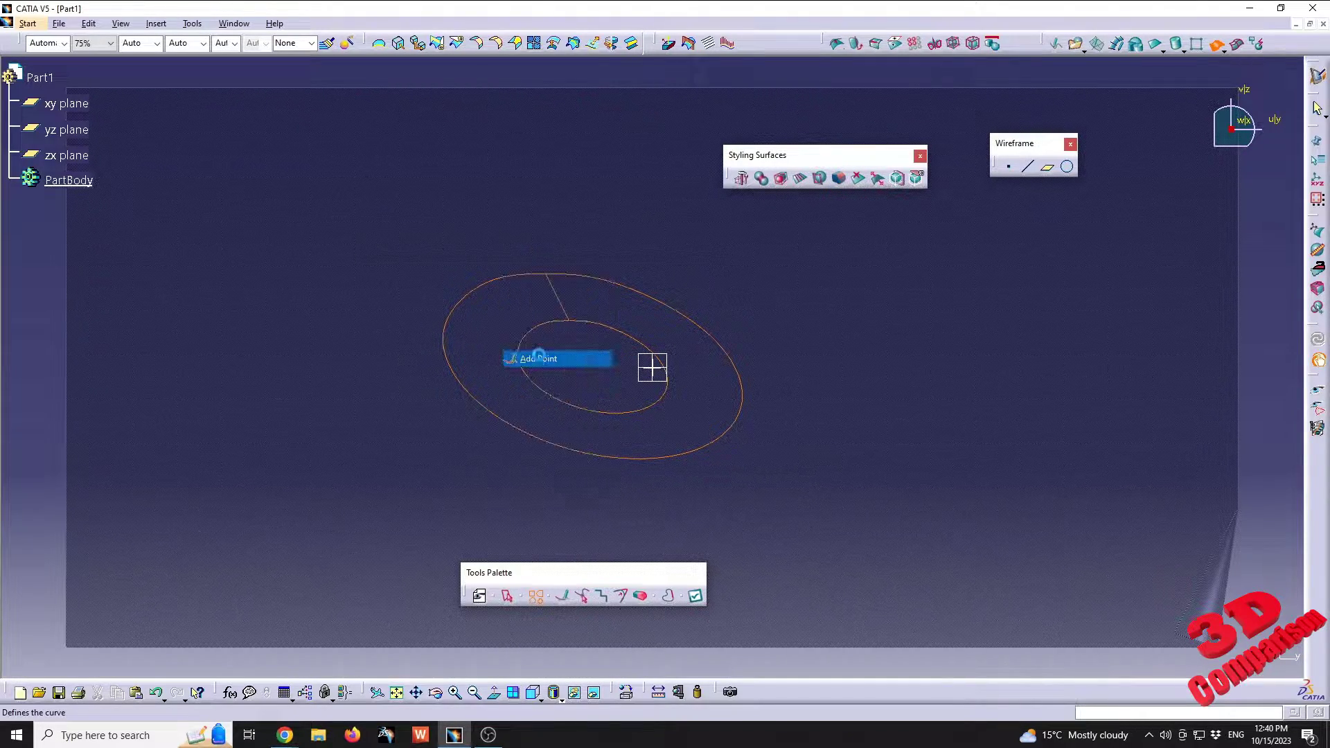
{"action": "left_click", "coordinate": [509, 275]}
{"action": "right_click", "coordinate": [511, 276]}
{"action": "left_click", "coordinate": [554, 371]}
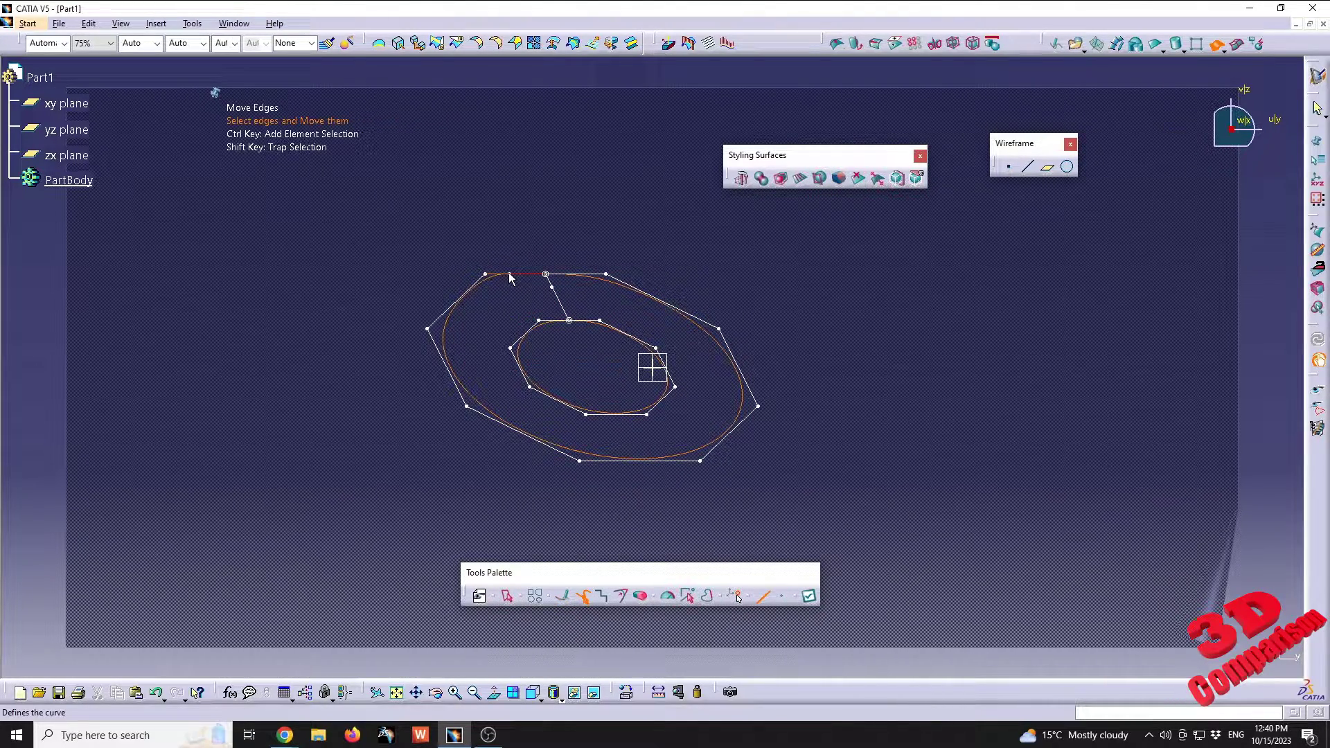
{"action": "left_click_drag", "start_coordinate": [511, 276], "coordinate": [458, 241]}
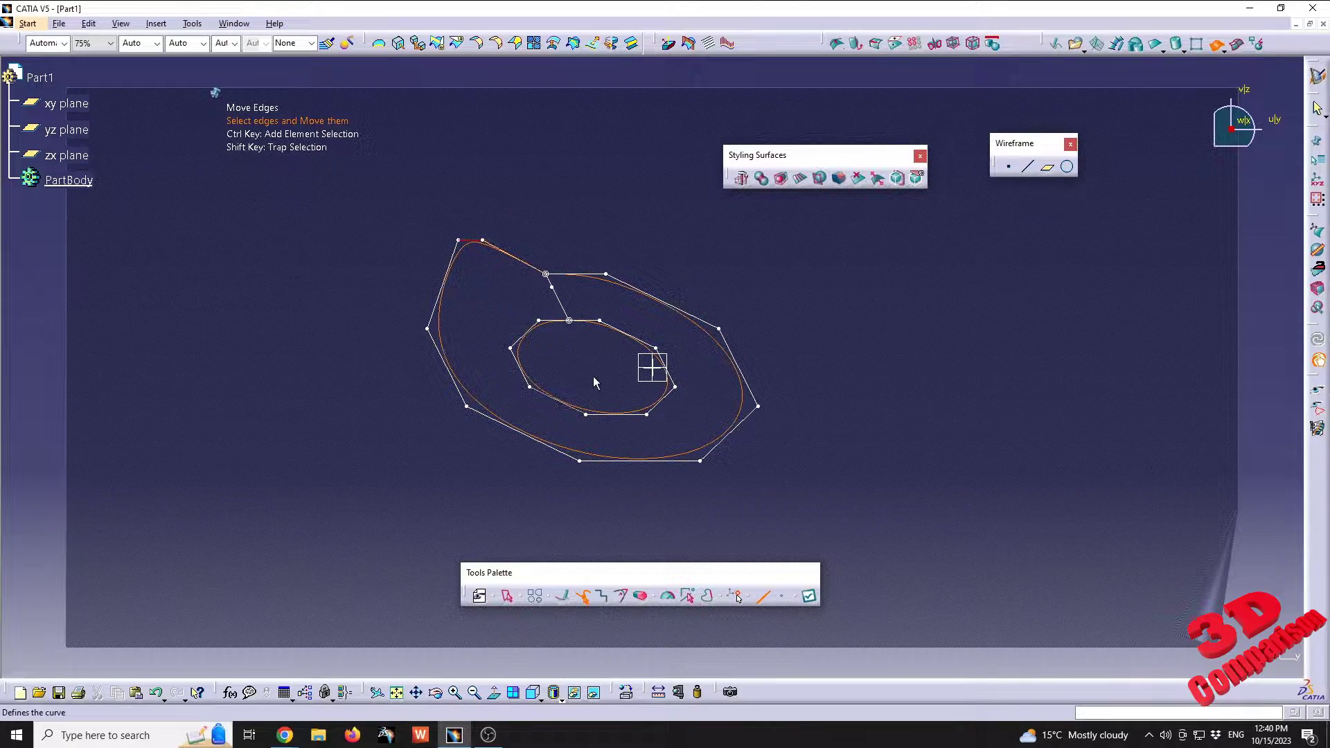
Apply the edited ring profile to generate the extruded surface.
{"action": "mouse_move", "coordinate": [594, 340]}
{"action": "middle_mouse_down"}
{"action": "mouse_move", "coordinate": [659, 445]}
{"action": "mouse_move", "coordinate": [748, 445]}
{"action": "mouse_move", "coordinate": [692, 430]}
{"action": "middle_mouse_up"}
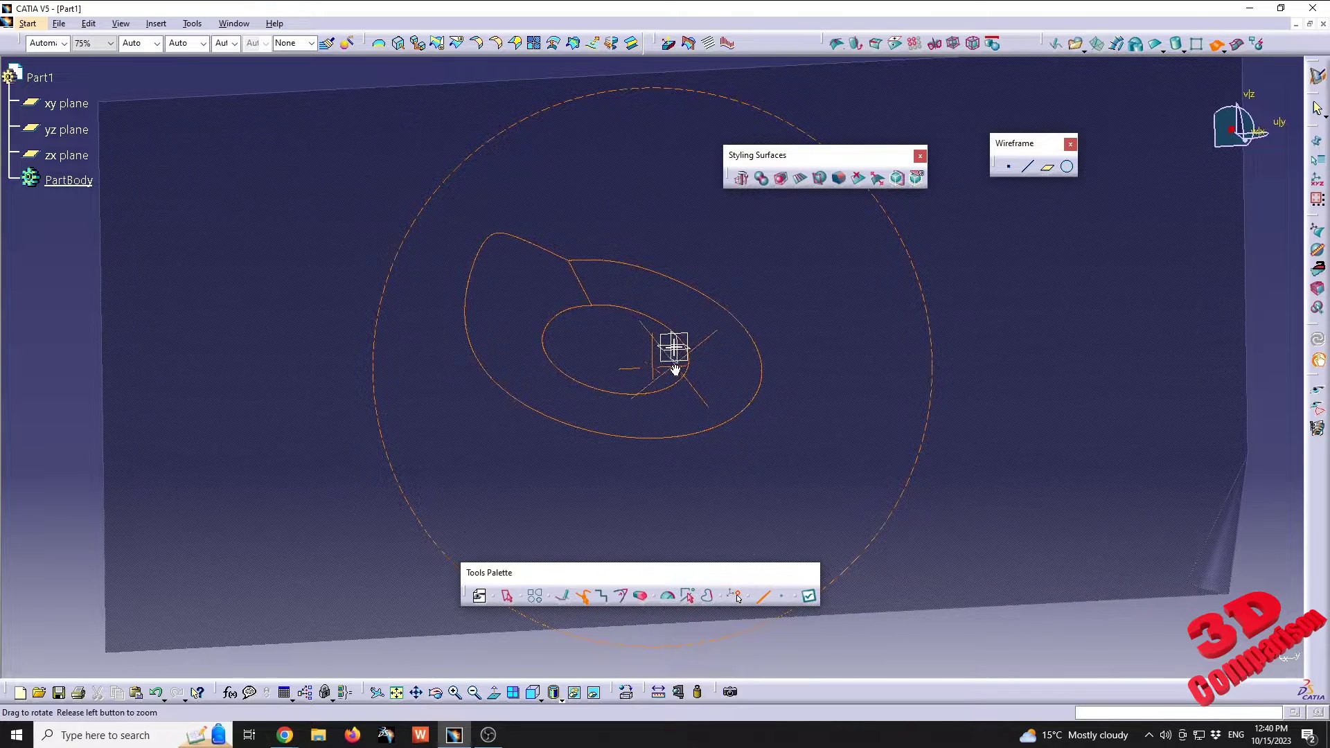
{"action": "left_click", "coordinate": [813, 600]}
{"action": "middle_click_drag", "start_coordinate": [700, 443], "coordinate": [756, 367]}
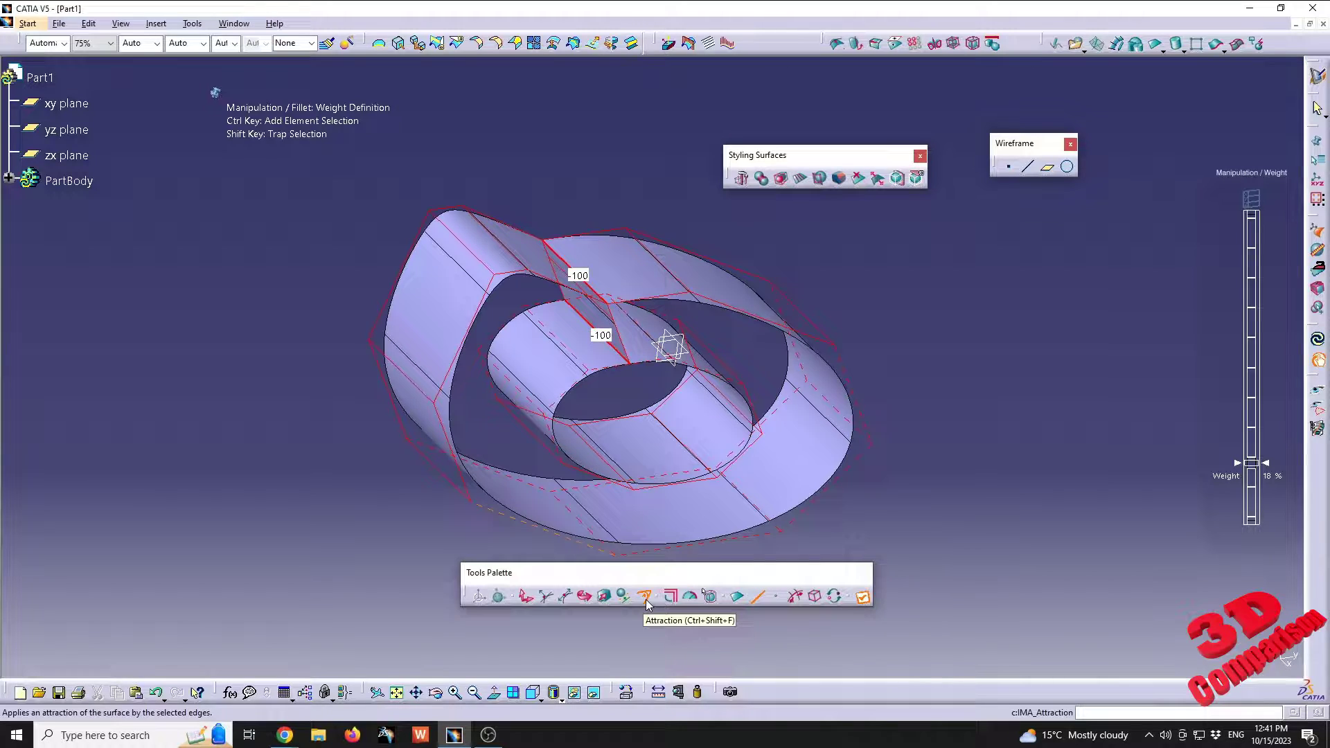
Resize the extruded ring surface by Affinity to Fx 100 mm, Fy 120 mm and Fz 50 mm, and leave its editing.
{"action": "left_click", "coordinate": [604, 597]}
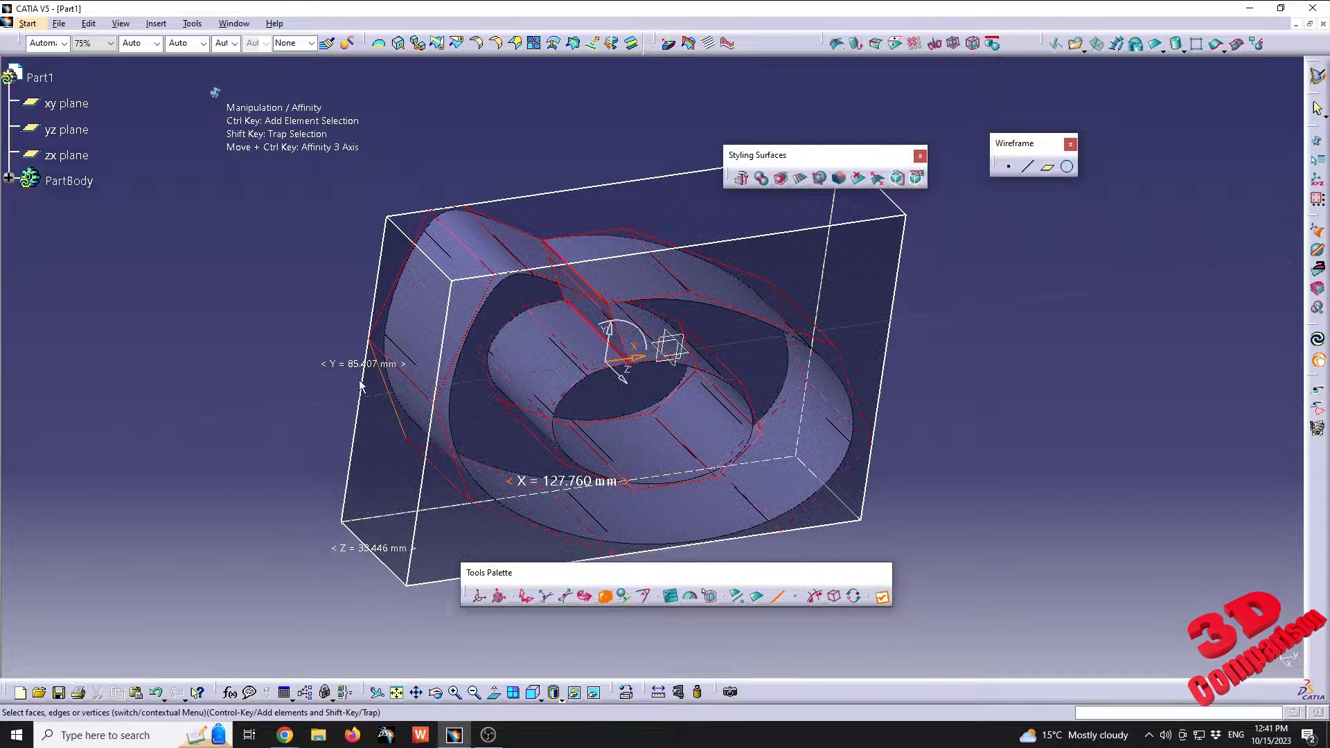
{"action": "left_click", "coordinate": [669, 599]}
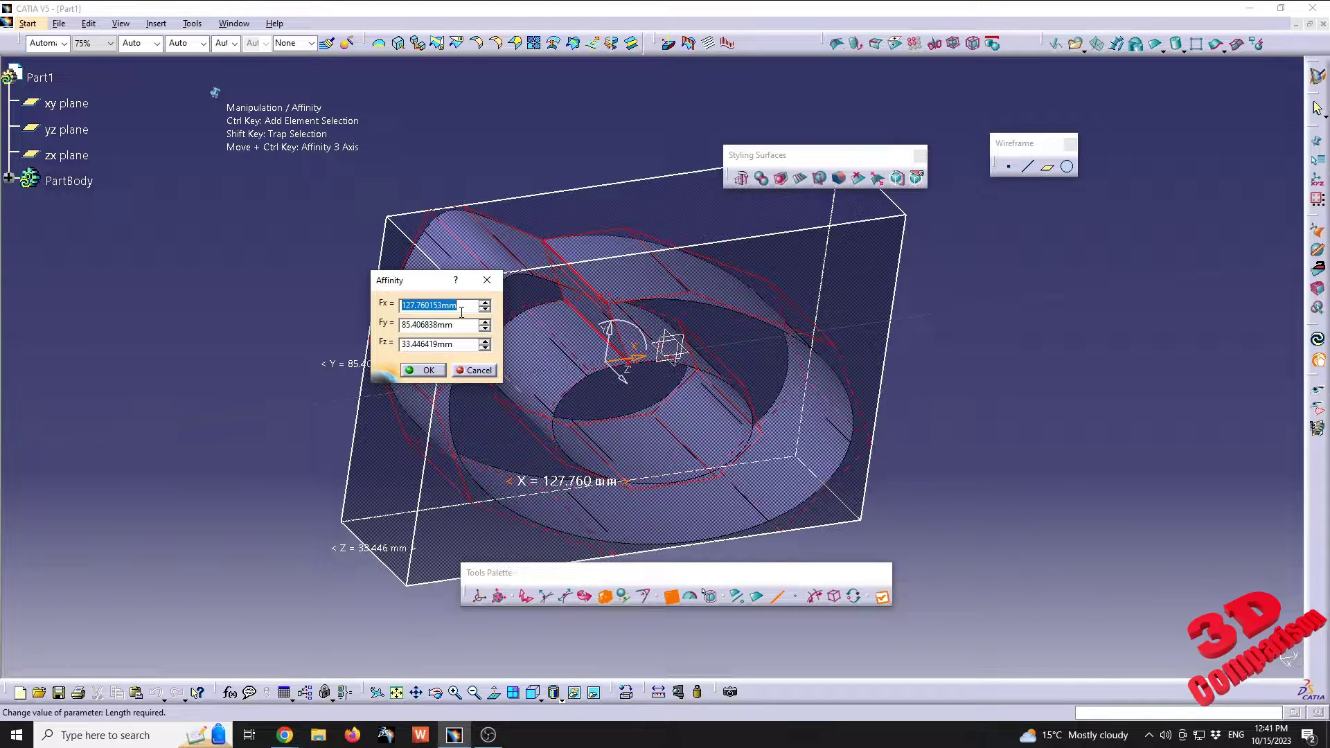
{"action": "type", "text": "1000"}
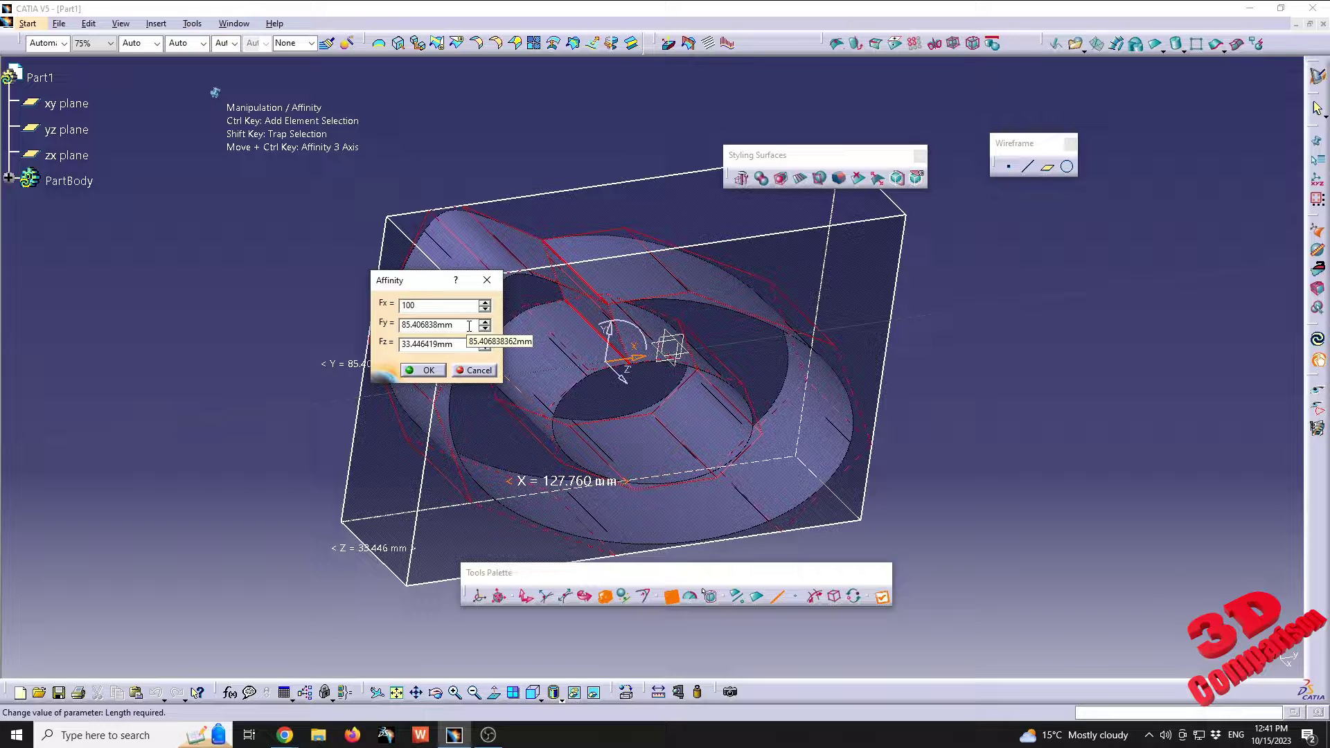
{"action": "key", "text": "Tab"}
{"action": "type", "text": "120"}
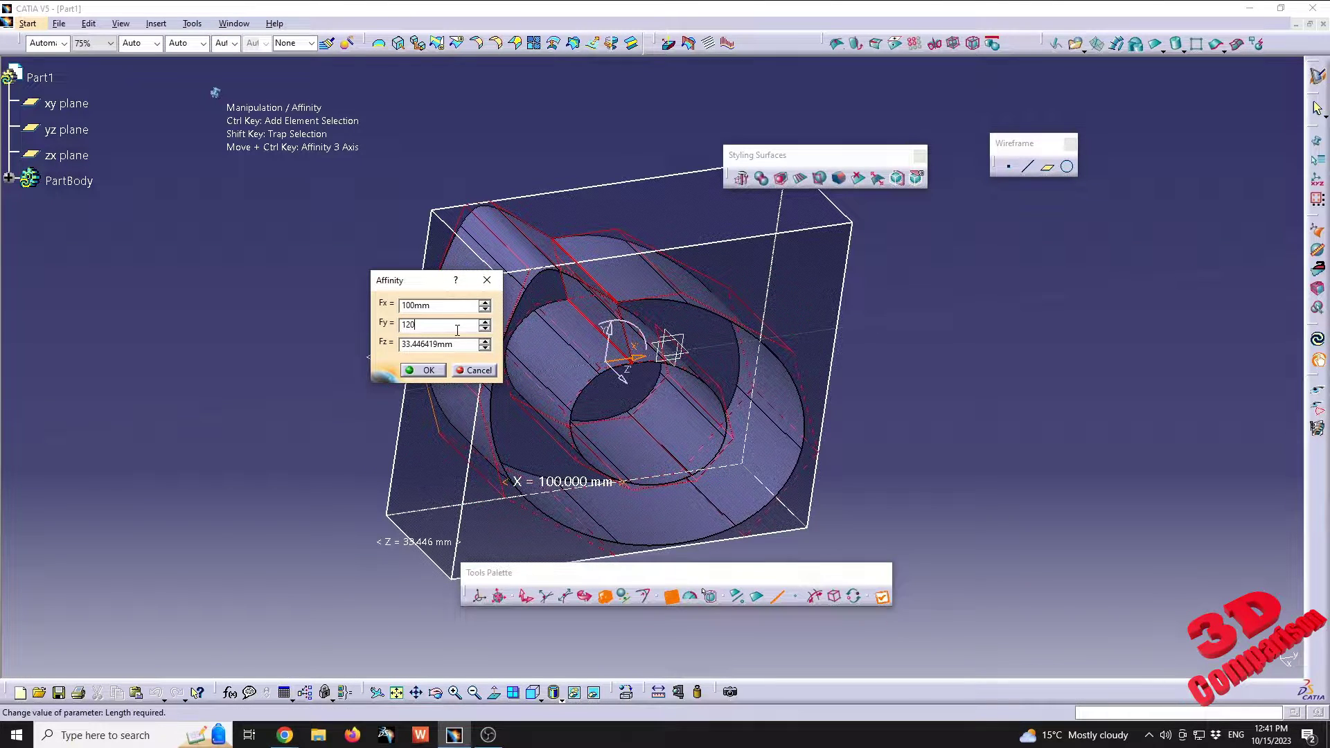
{"action": "left_click", "coordinate": [467, 346]}
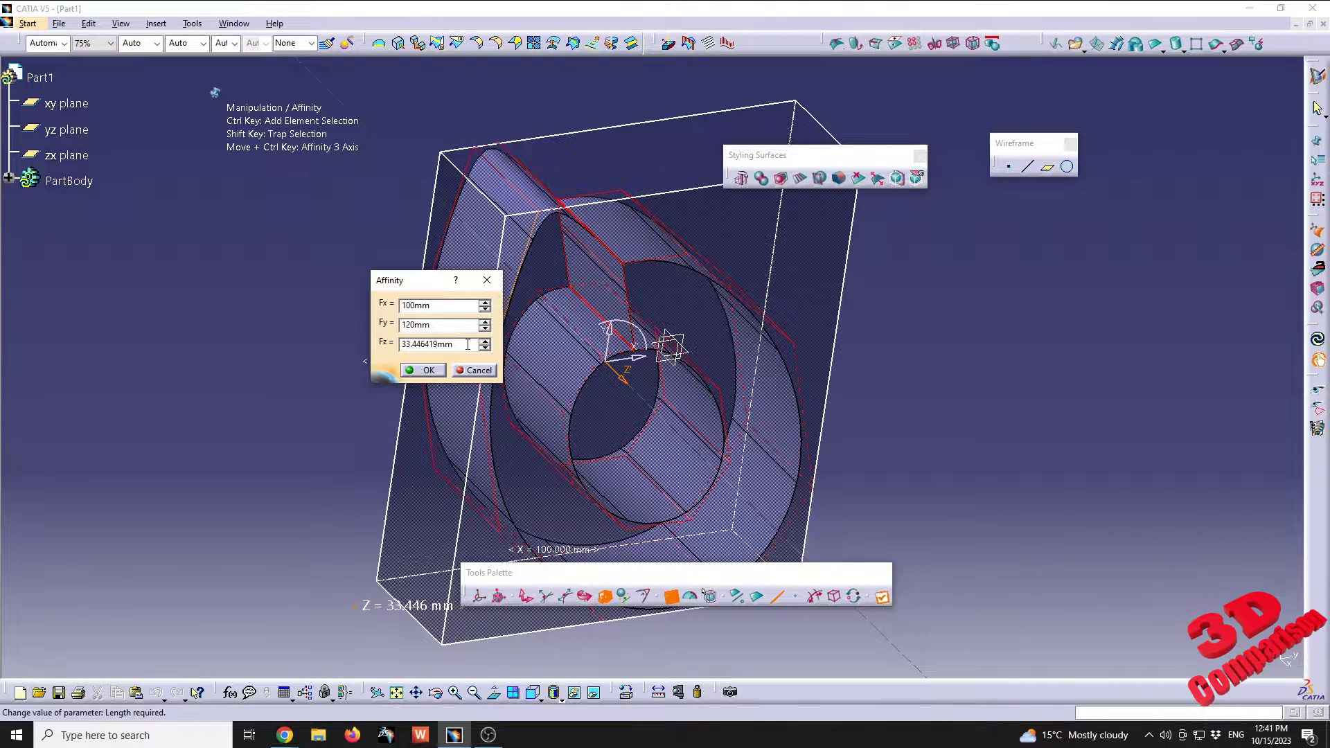
{"action": "double_click", "coordinate": [467, 344]}
{"action": "type", "text": "50"}
{"action": "left_click", "coordinate": [424, 371]}
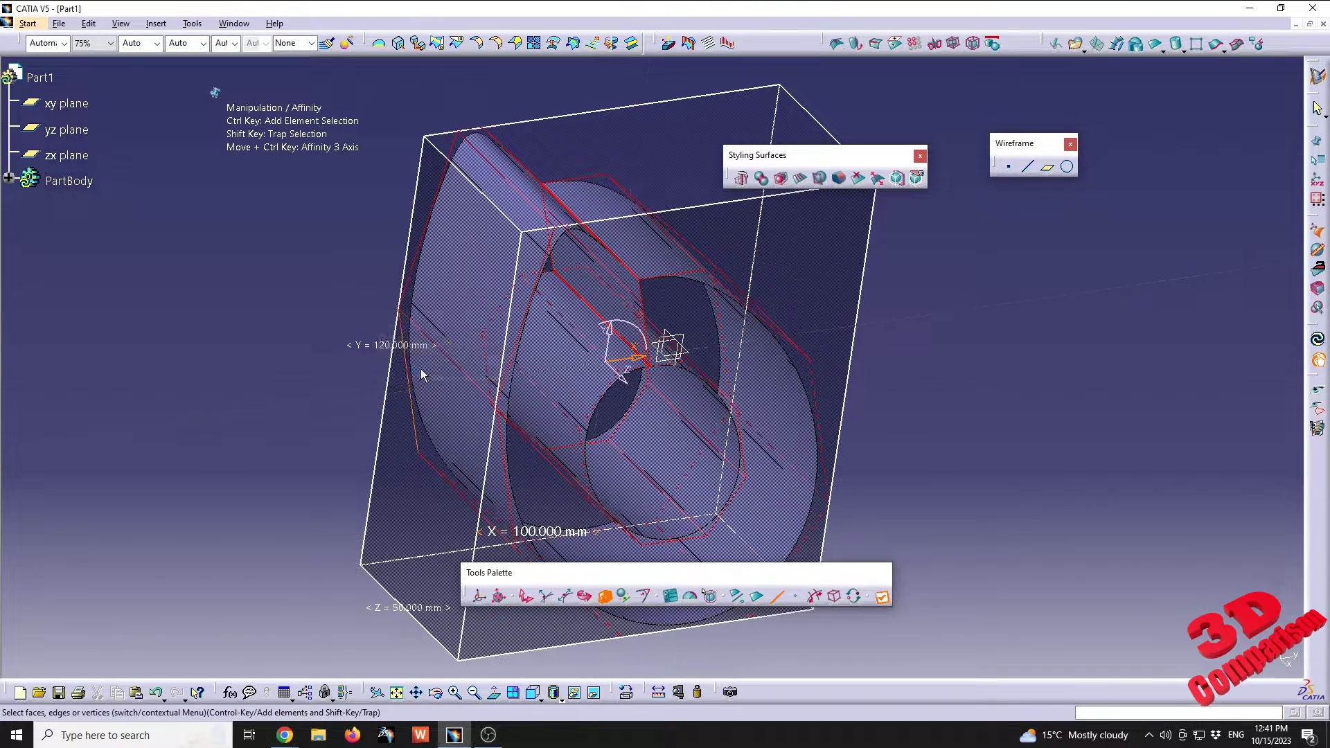
{"action": "mouse_move", "coordinate": [670, 350]}
{"action": "middle_mouse_down"}
{"action": "mouse_move", "coordinate": [847, 577]}
{"action": "mouse_move", "coordinate": [679, 359]}
{"action": "mouse_move", "coordinate": [792, 407]}
{"action": "mouse_move", "coordinate": [644, 386]}
{"action": "mouse_move", "coordinate": [615, 359]}
{"action": "mouse_move", "coordinate": [706, 356]}
{"action": "mouse_move", "coordinate": [677, 356]}
{"action": "mouse_move", "coordinate": [713, 429]}
{"action": "mouse_move", "coordinate": [704, 335]}
{"action": "middle_mouse_up"}
{"action": "left_click", "coordinate": [661, 358]}
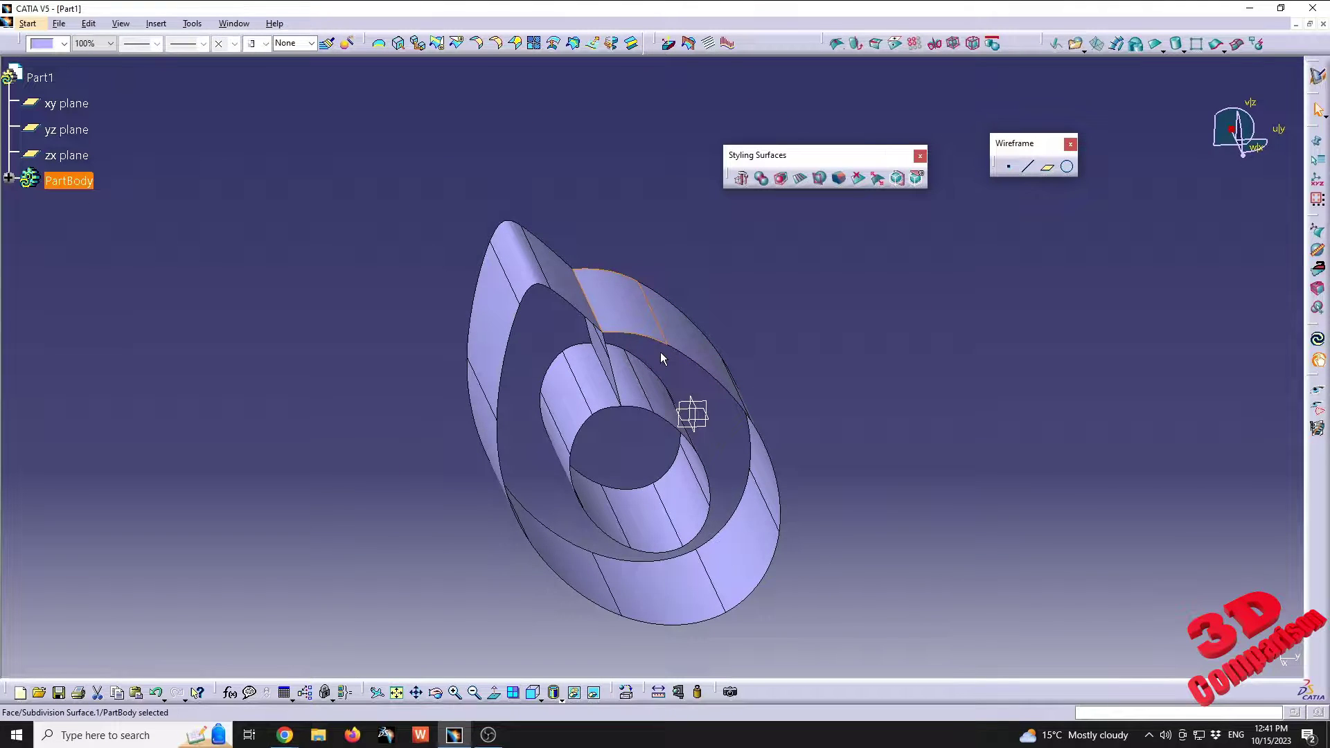
Hide Subdivision Surface.1 listed under PartBody.
{"action": "left_click", "coordinate": [9, 182]}
{"action": "right_click", "coordinate": [97, 207]}
{"action": "left_click", "coordinate": [108, 191]}
{"action": "right_click", "coordinate": [110, 198]}
{"action": "left_click", "coordinate": [156, 252]}
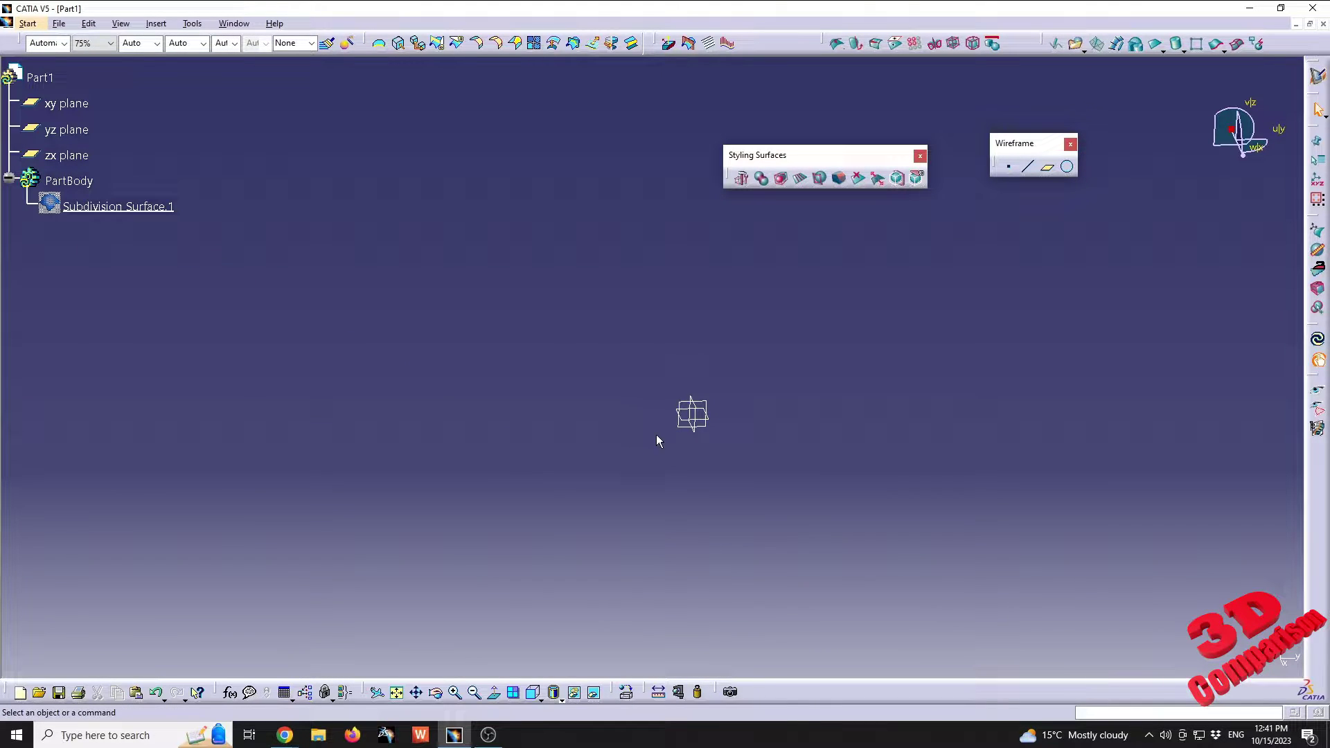
Start an extruded surface on the zx plane and draw an open arched curve with six control vertices, curving upward at its right end.
{"action": "left_click", "coordinate": [706, 419]}
{"action": "middle_click_drag", "start_coordinate": [766, 430], "coordinate": [618, 325]}
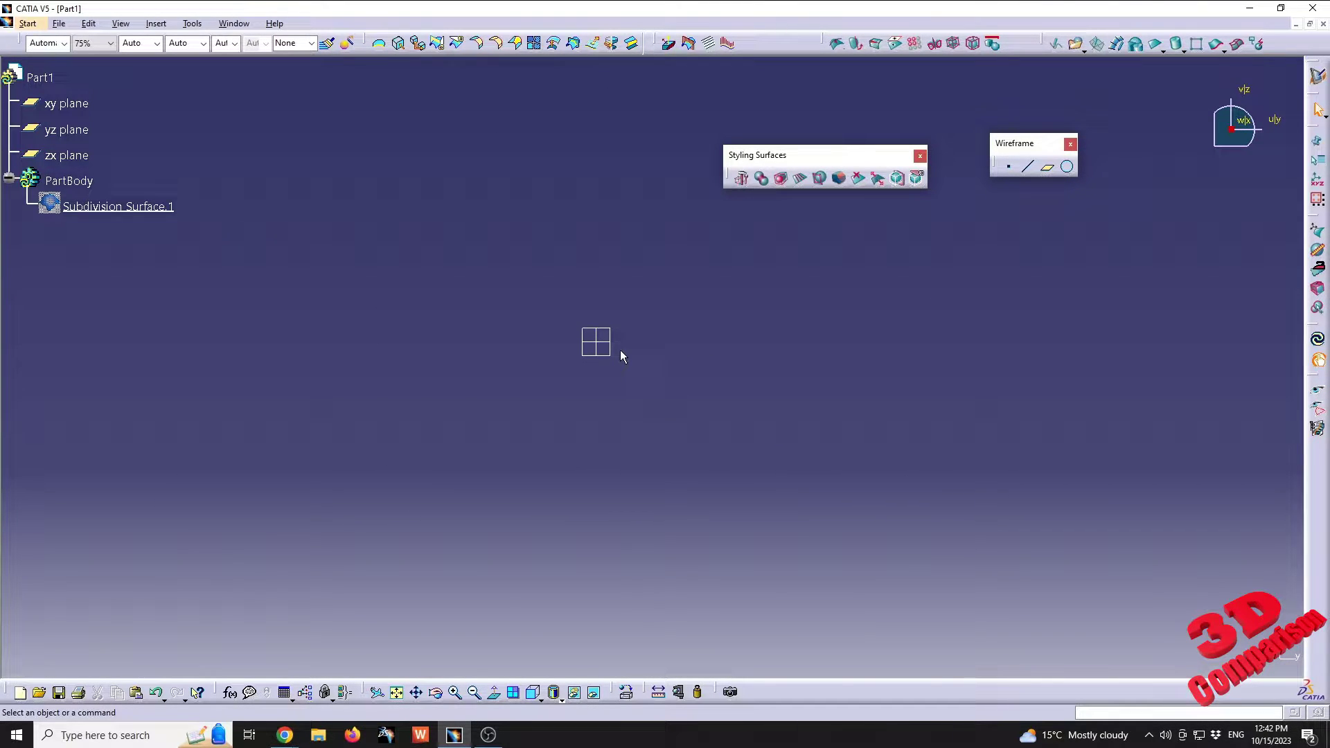
{"action": "left_click", "coordinate": [67, 156]}
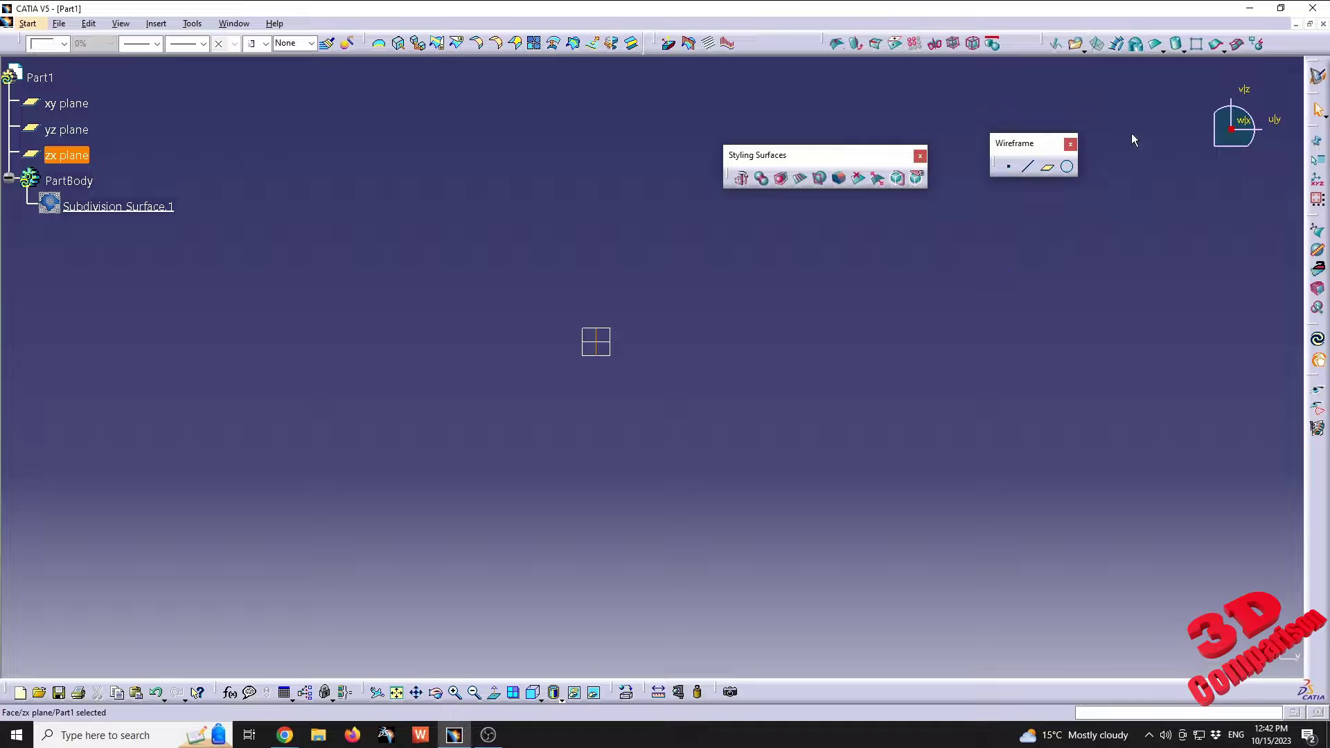
{"action": "left_click", "coordinate": [1216, 47]}
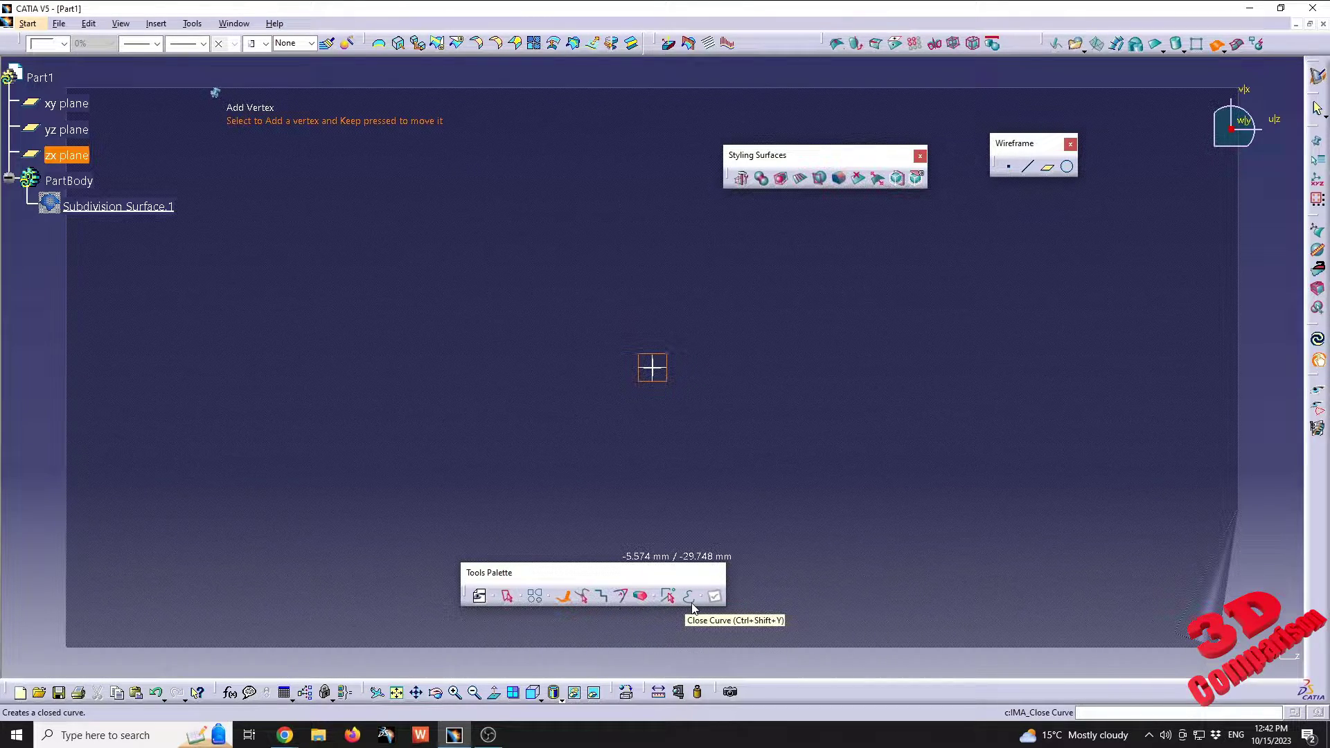
{"action": "left_click", "coordinate": [305, 428]}
{"action": "left_click", "coordinate": [362, 356]}
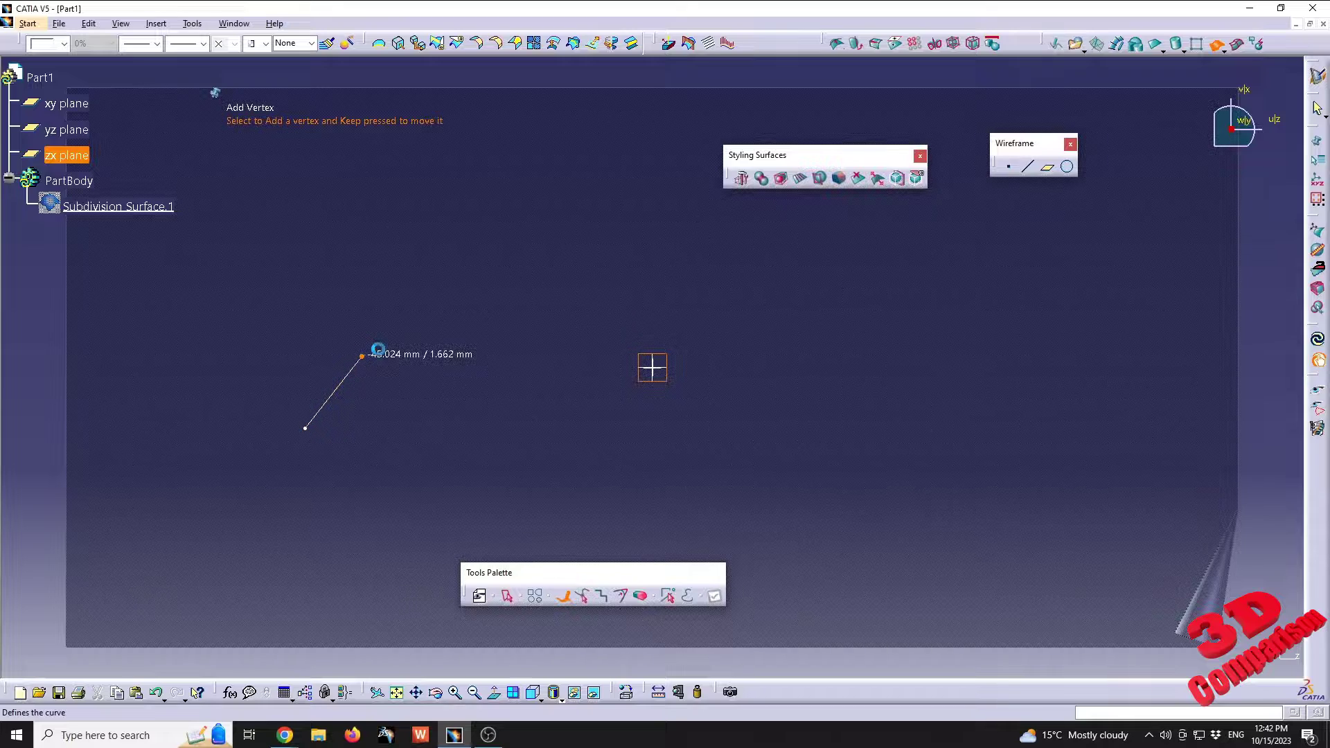
{"action": "left_click", "coordinate": [519, 296]}
{"action": "left_click", "coordinate": [663, 308]}
{"action": "left_click", "coordinate": [812, 341]}
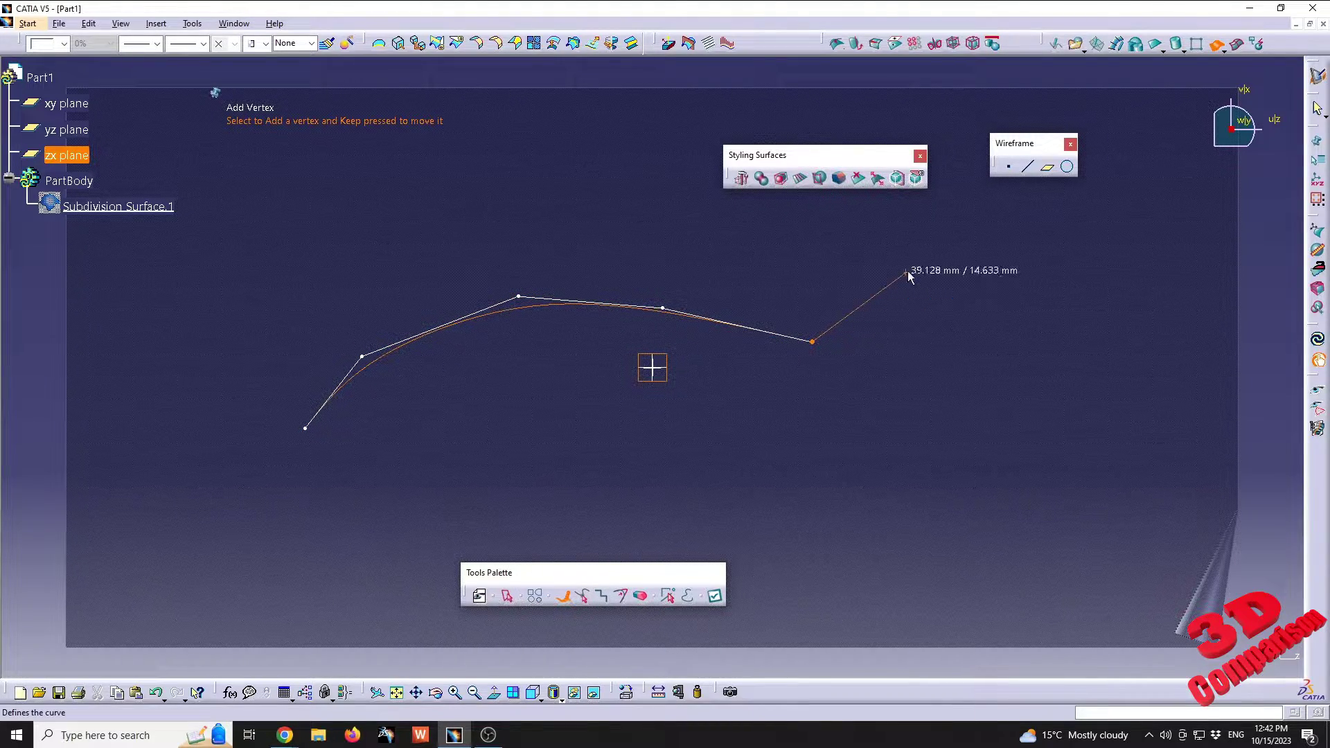
{"action": "double_click", "coordinate": [914, 264]}
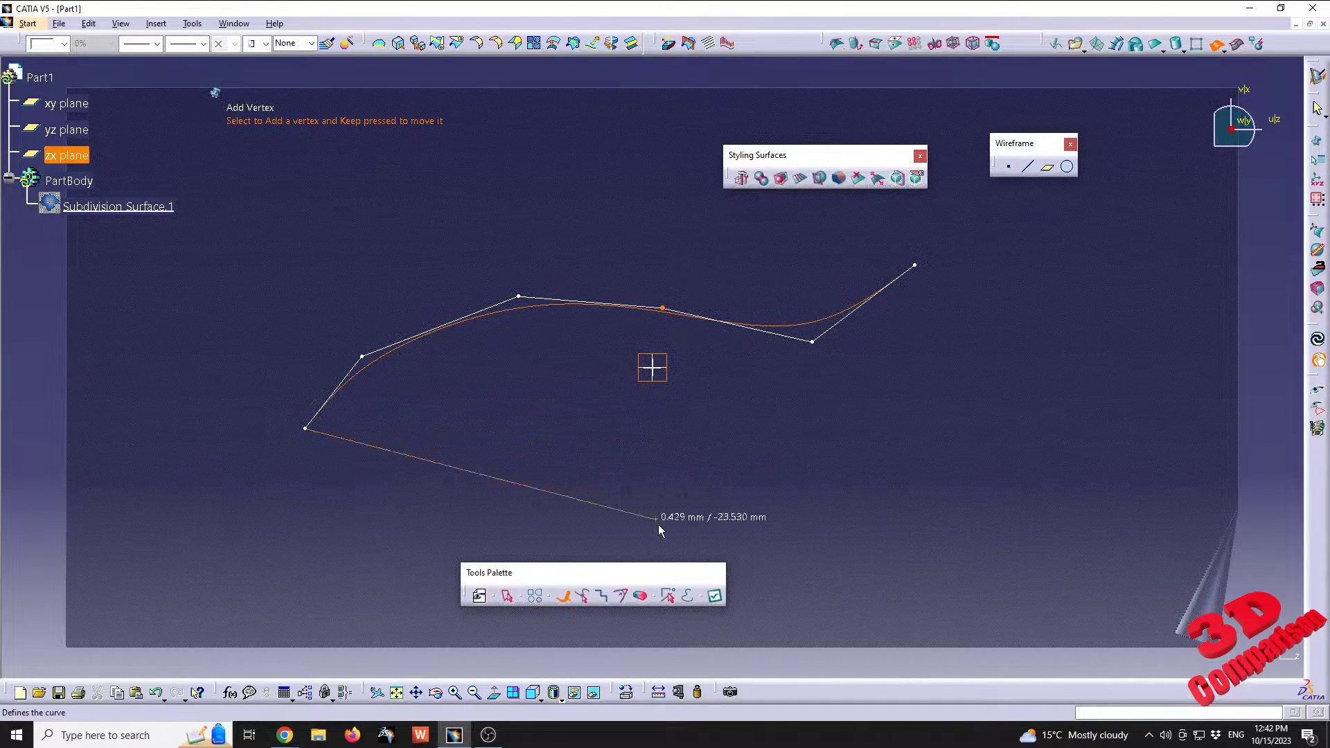
Close the six-vertex curve into a loop and generate the extruded surface from it.
{"action": "left_click", "coordinate": [688, 597]}
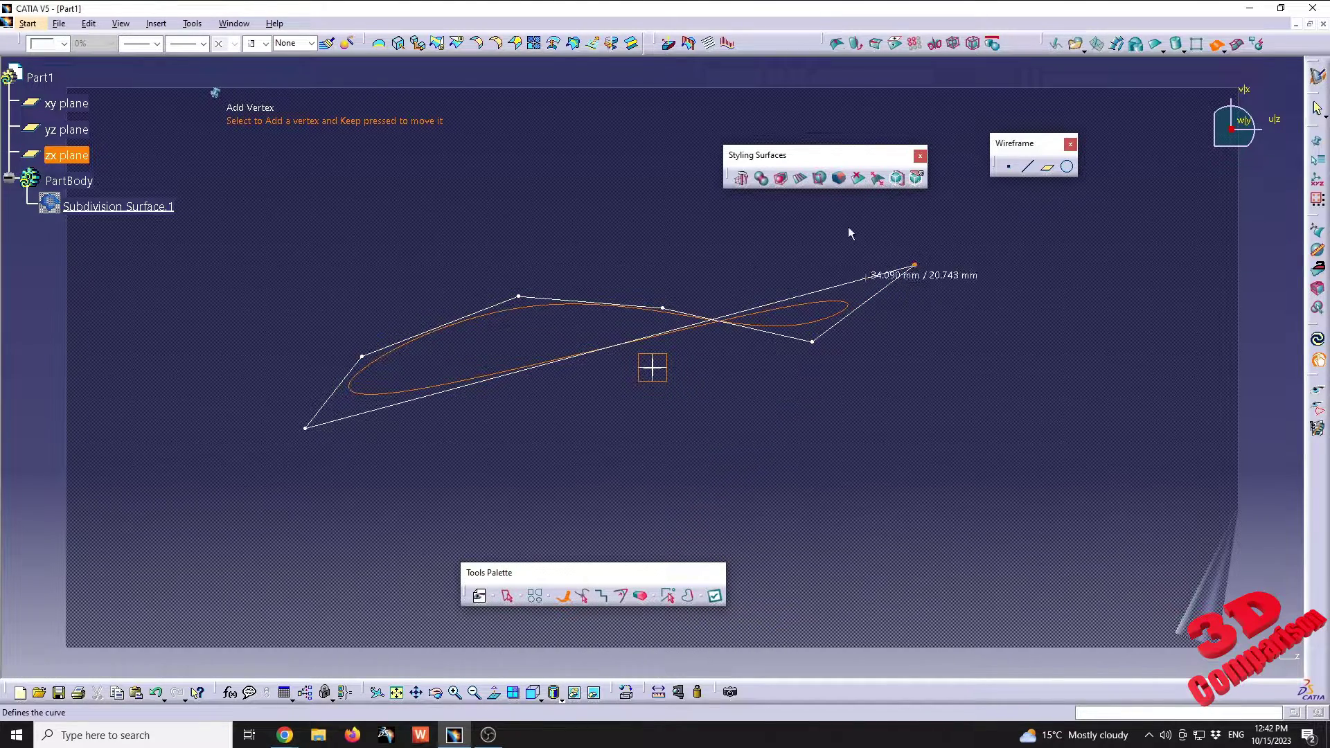
{"action": "key", "text": "Escape"}
{"action": "left_click", "coordinate": [710, 398]}
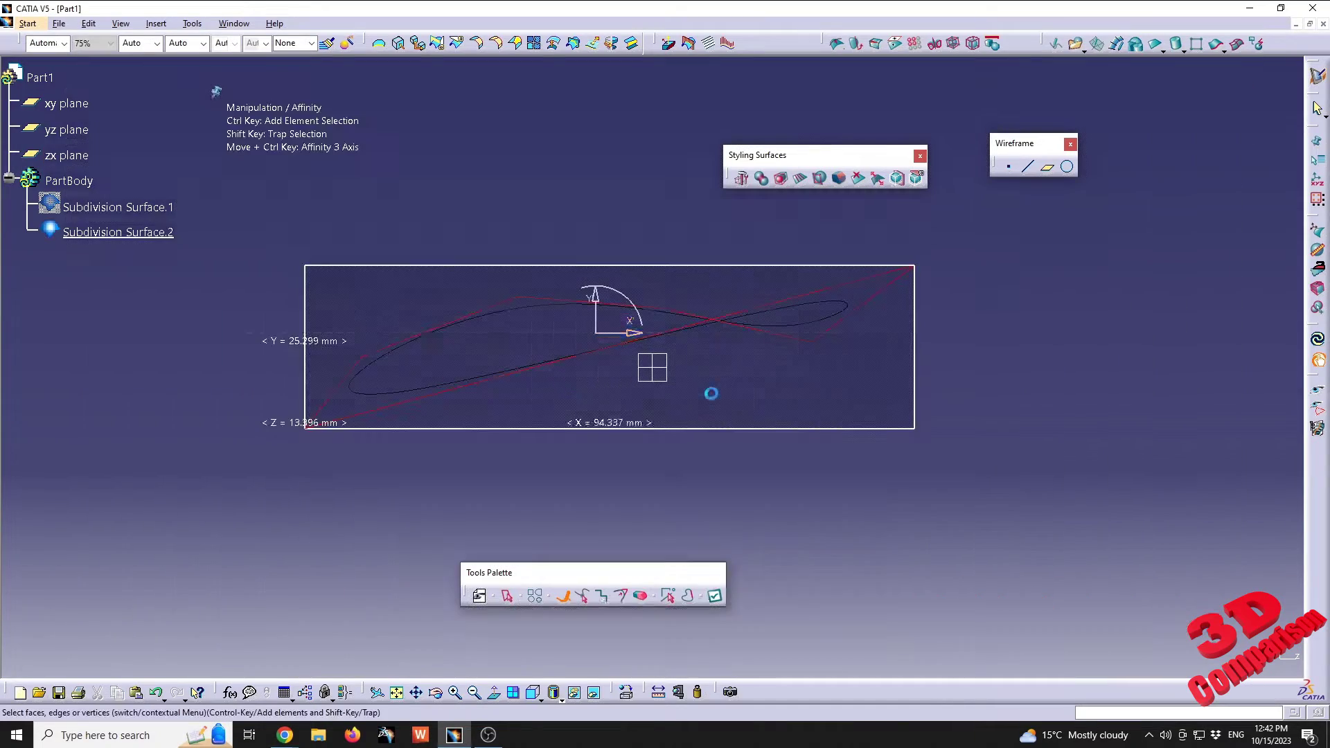
{"action": "middle_click_drag", "start_coordinate": [698, 397], "coordinate": [656, 356]}
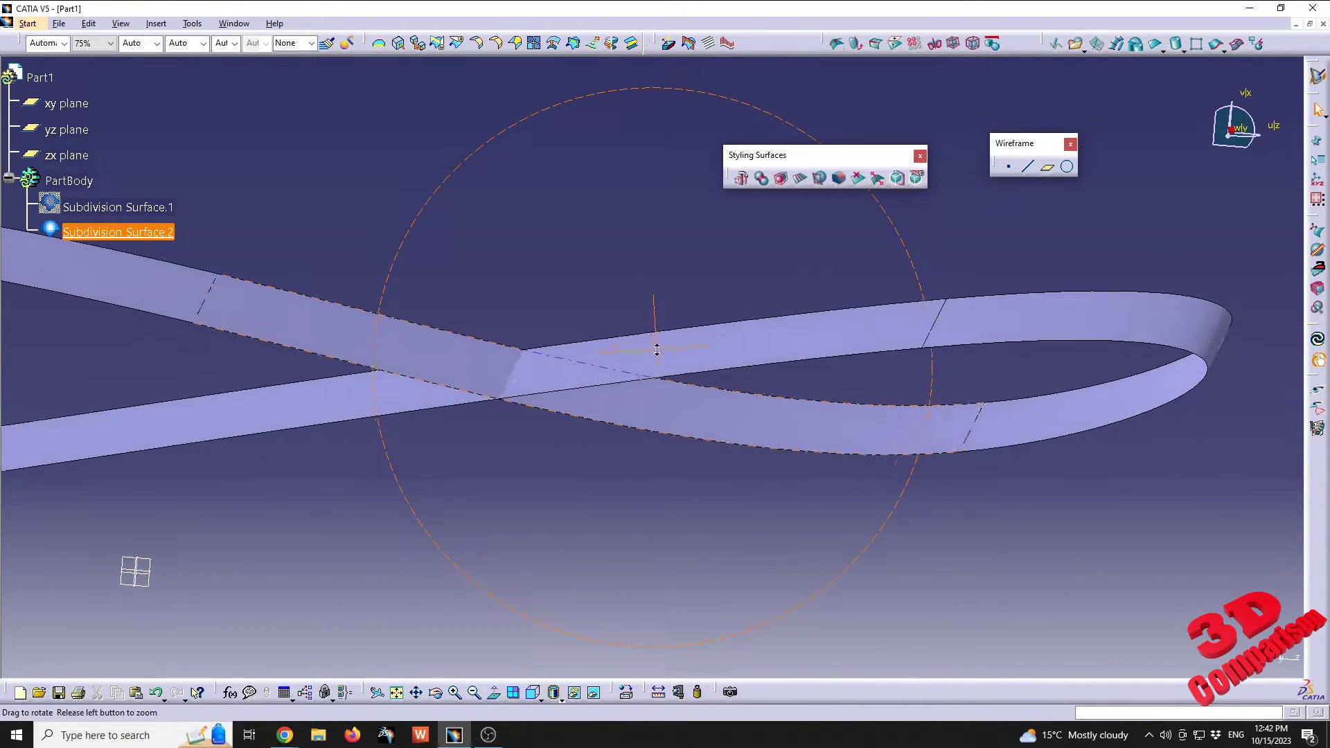
{"action": "mouse_move", "coordinate": [581, 413]}
{"action": "middle_mouse_down"}
{"action": "mouse_move", "coordinate": [647, 365]}
{"action": "mouse_move", "coordinate": [489, 395]}
{"action": "mouse_move", "coordinate": [647, 439]}
{"action": "mouse_move", "coordinate": [598, 396]}
{"action": "mouse_move", "coordinate": [616, 381]}
{"action": "mouse_move", "coordinate": [549, 407]}
{"action": "mouse_move", "coordinate": [568, 398]}
{"action": "middle_mouse_up"}
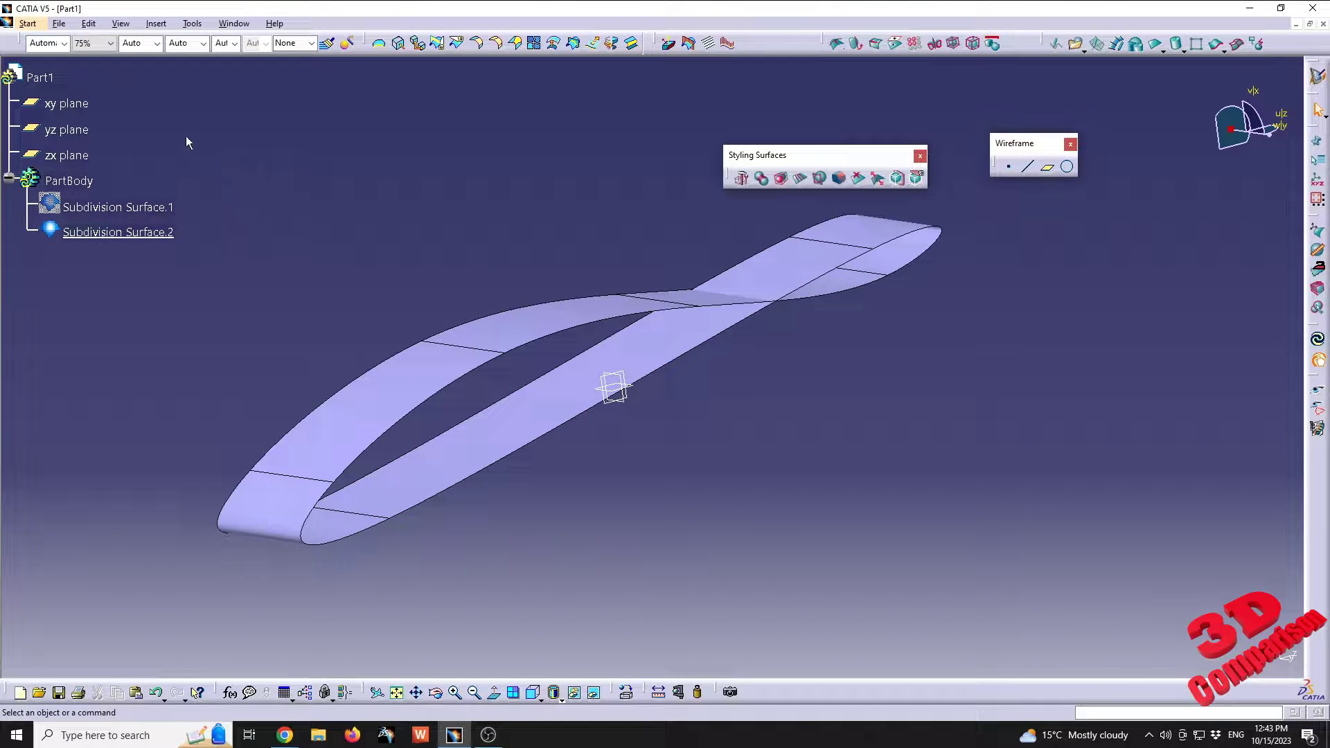
Switch to the Part Design workbench and try thickening the looped surface with a 1 mm first offset.
{"action": "left_click", "coordinate": [28, 23]}
{"action": "mouse_move", "coordinate": [80, 59]}
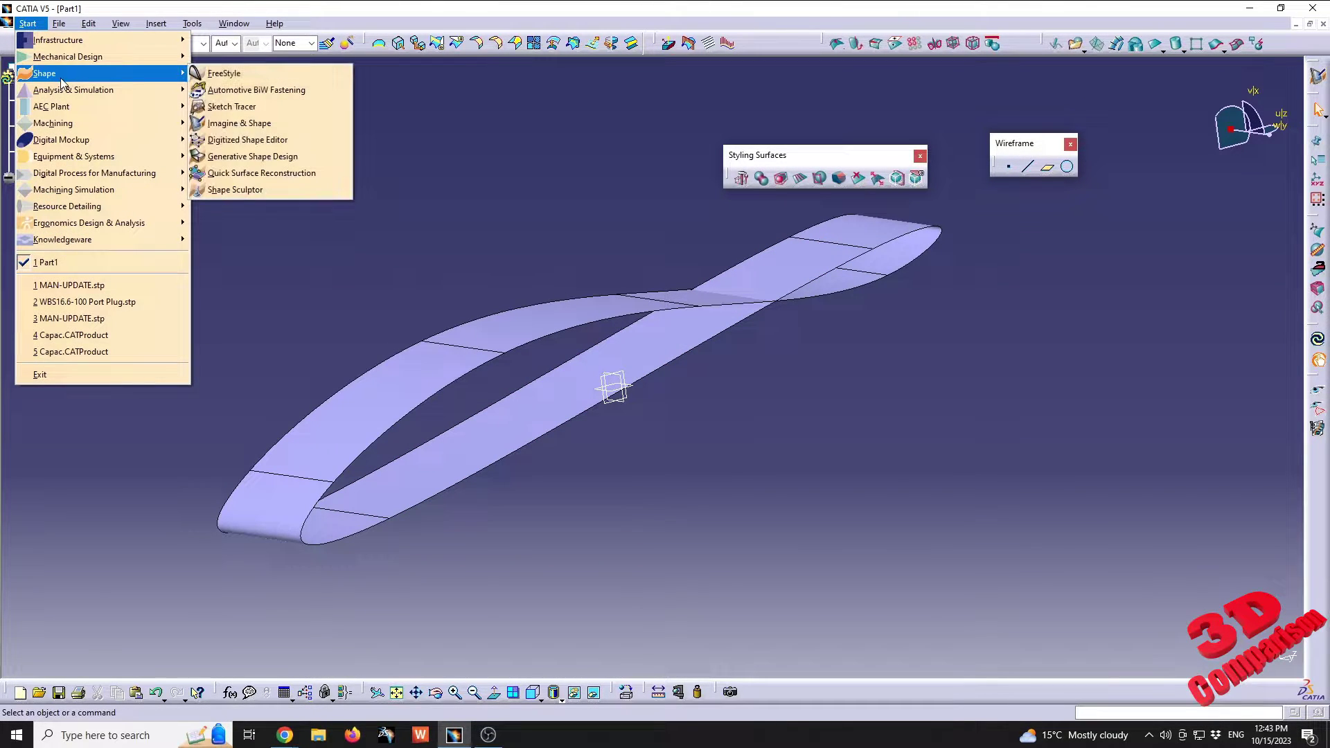
{"action": "left_click", "coordinate": [229, 56]}
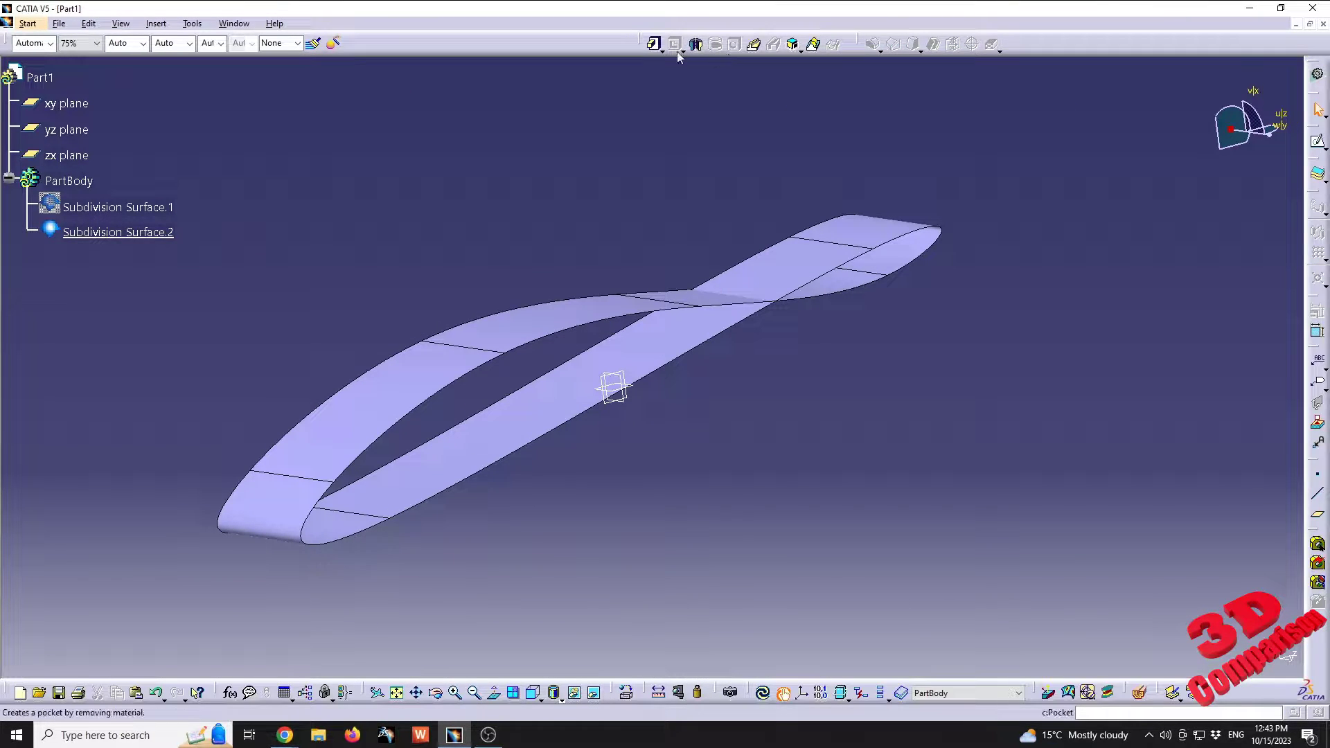
{"action": "left_click", "coordinate": [1318, 179]}
{"action": "left_click", "coordinate": [778, 270]}
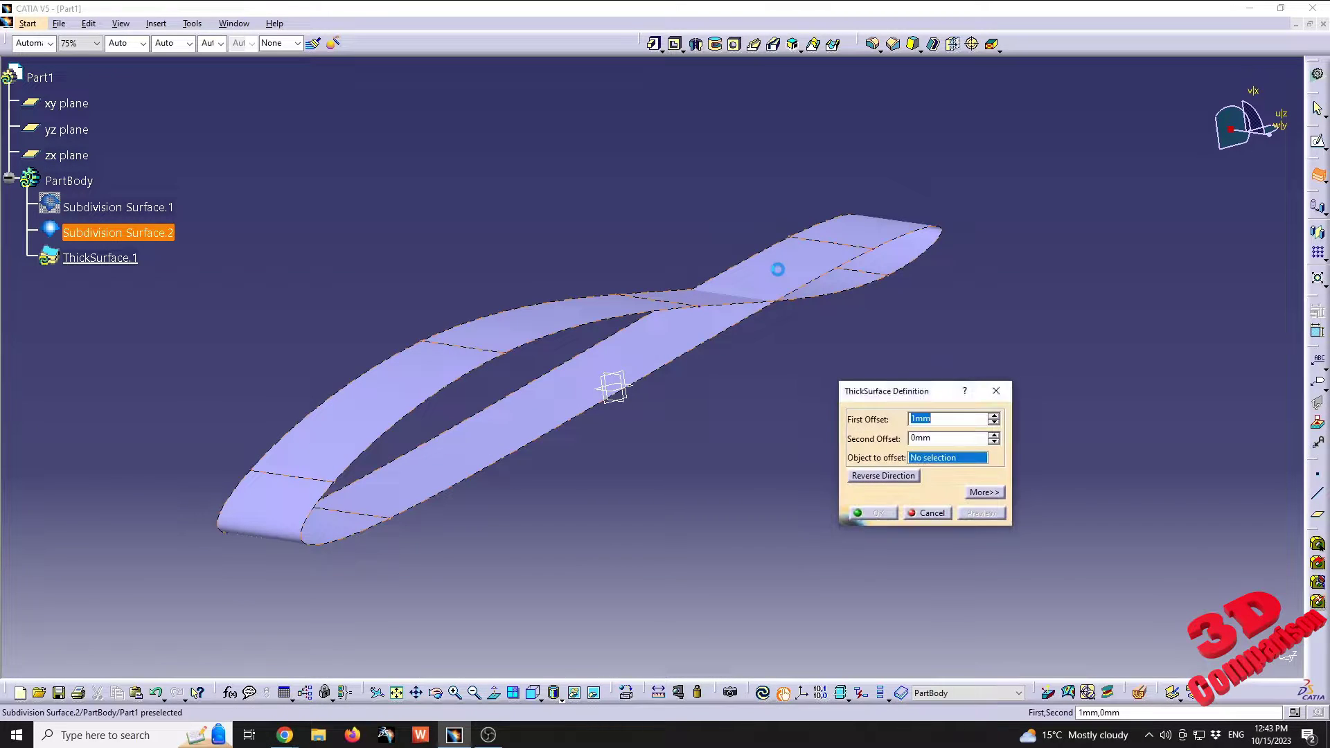
{"action": "middle_click_drag", "start_coordinate": [610, 388], "coordinate": [544, 352]}
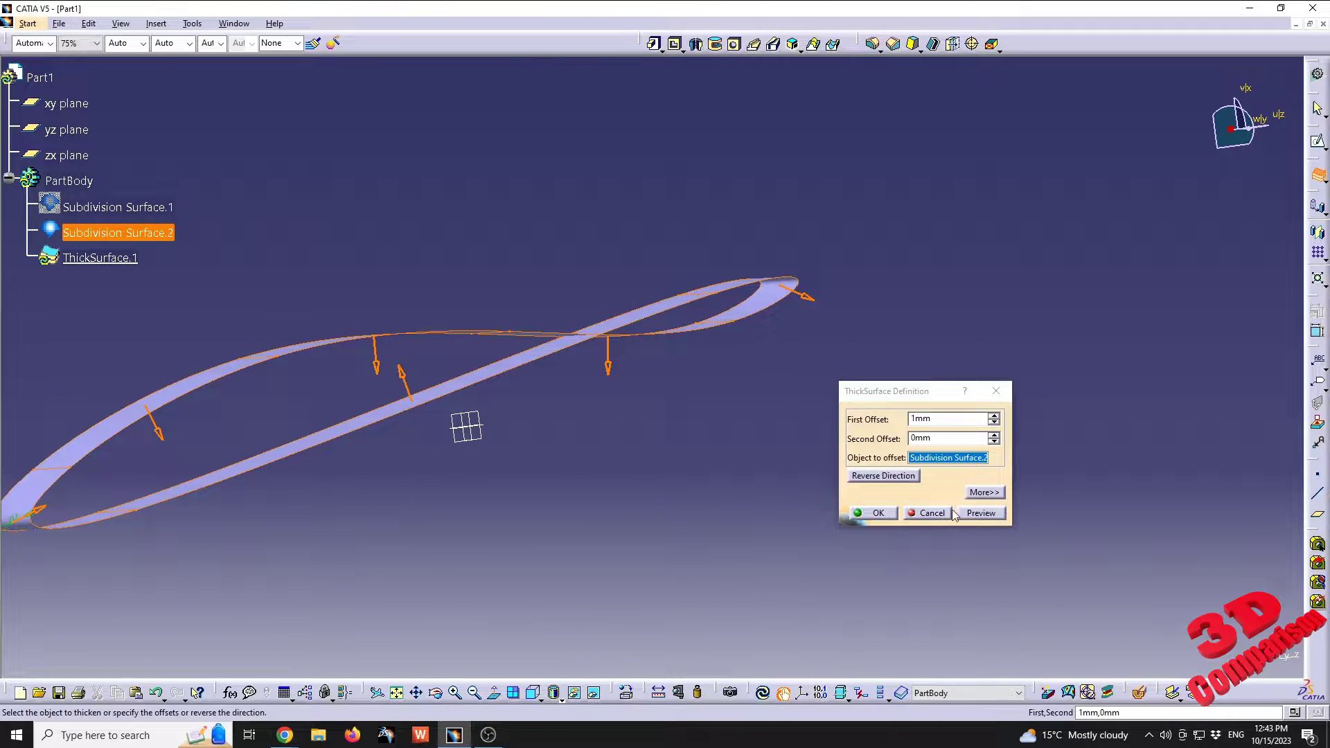
{"action": "left_click", "coordinate": [974, 513]}
{"action": "left_click_drag", "start_coordinate": [677, 308], "coordinate": [610, 455]}
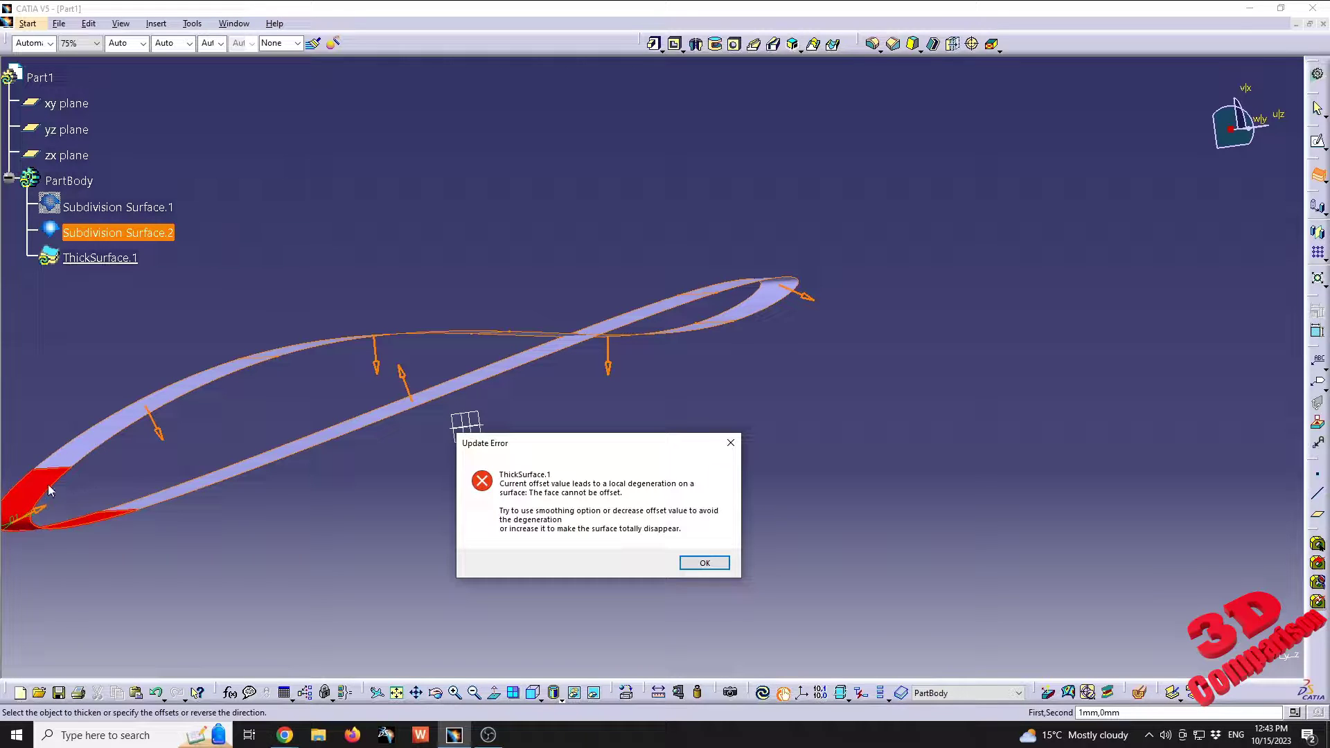
{"action": "left_click", "coordinate": [719, 566]}
Reverse the thickening direction and preview the 1 mm offset again.
{"action": "middle_click_drag", "start_coordinate": [267, 451], "coordinate": [520, 436]}
{"action": "left_click", "coordinate": [888, 477]}
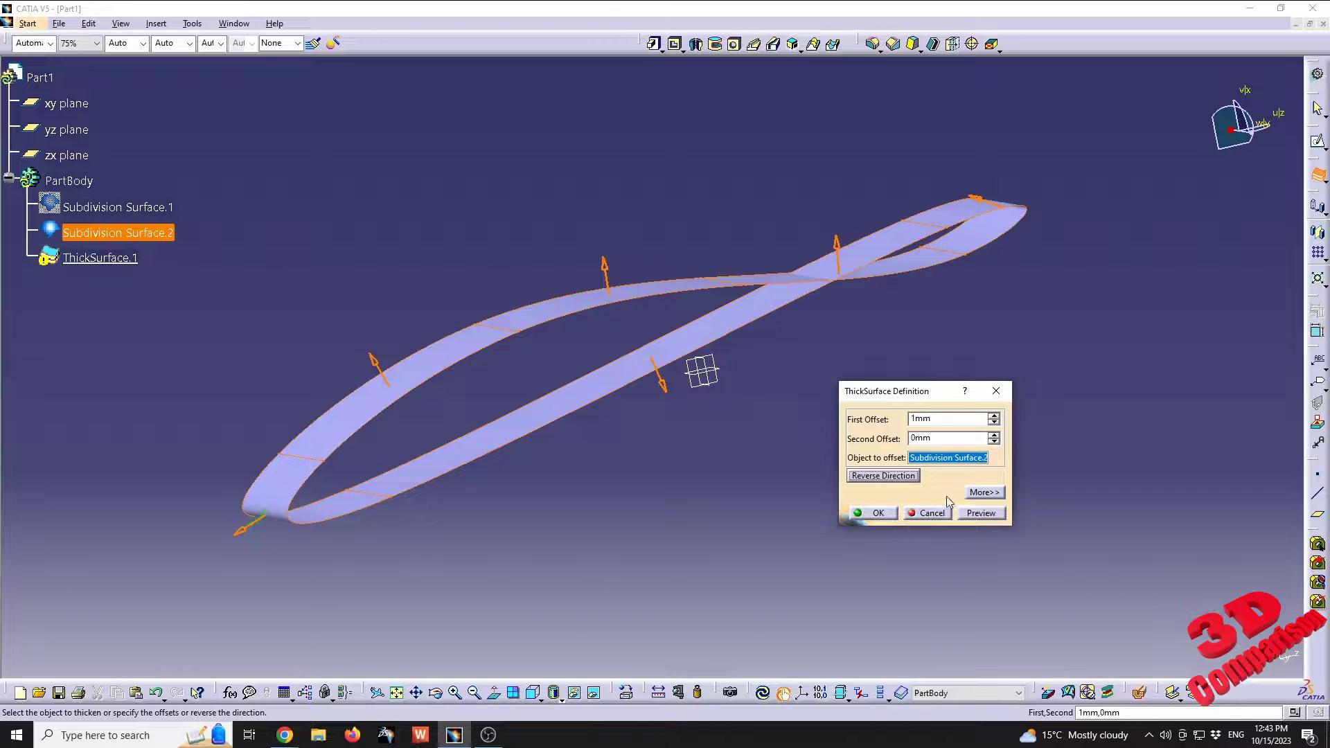
{"action": "left_click", "coordinate": [984, 513]}
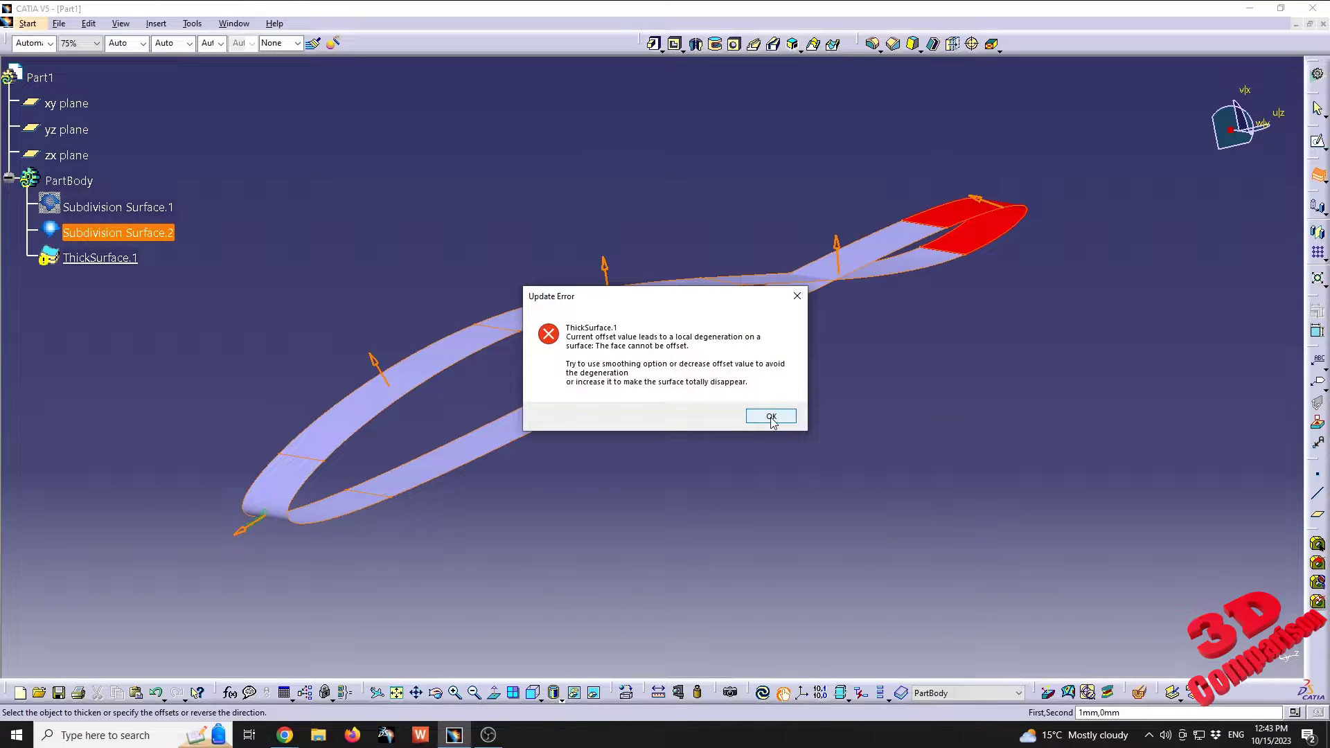
{"action": "key", "text": "Return"}
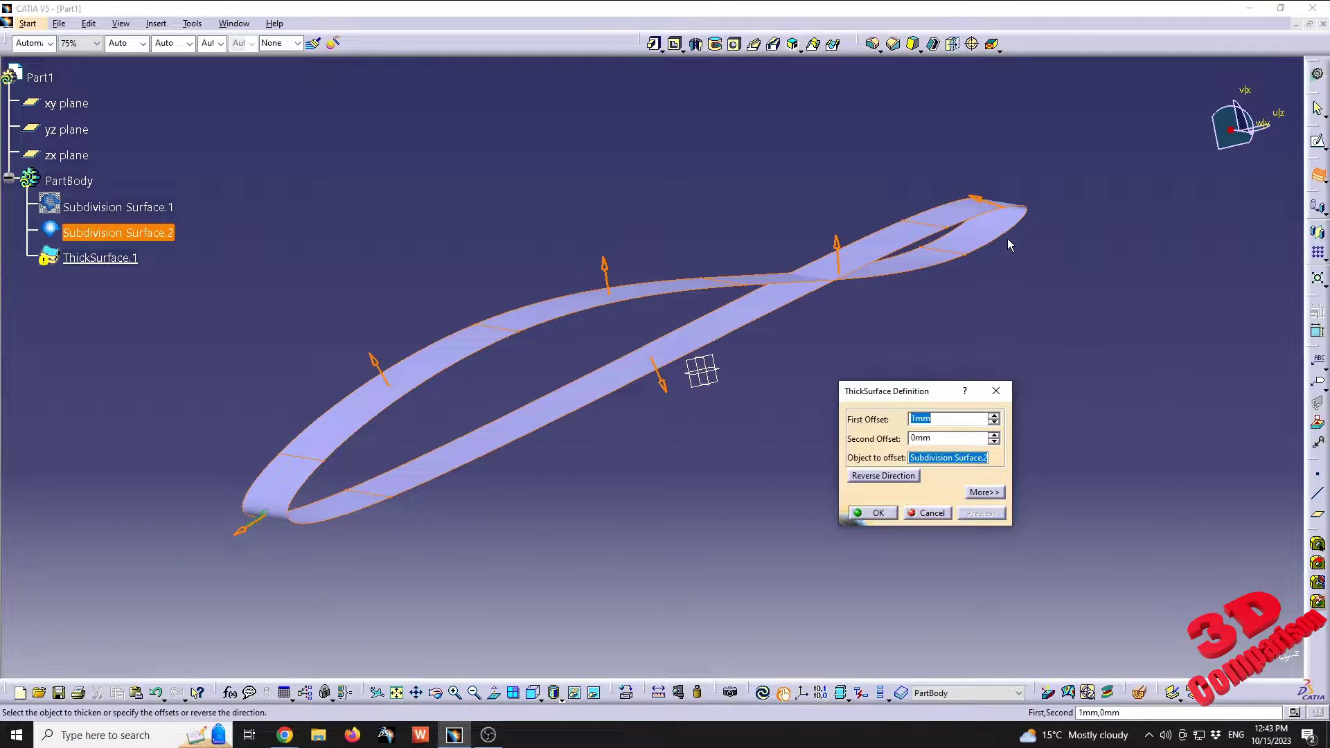
Set the thick surface's first offset to 0.1 mm and preview it.
{"action": "middle_click_drag", "start_coordinate": [1007, 239], "coordinate": [769, 363]}
{"action": "middle_click_drag", "start_coordinate": [664, 451], "coordinate": [627, 397]}
{"action": "left_click", "coordinate": [603, 386]}
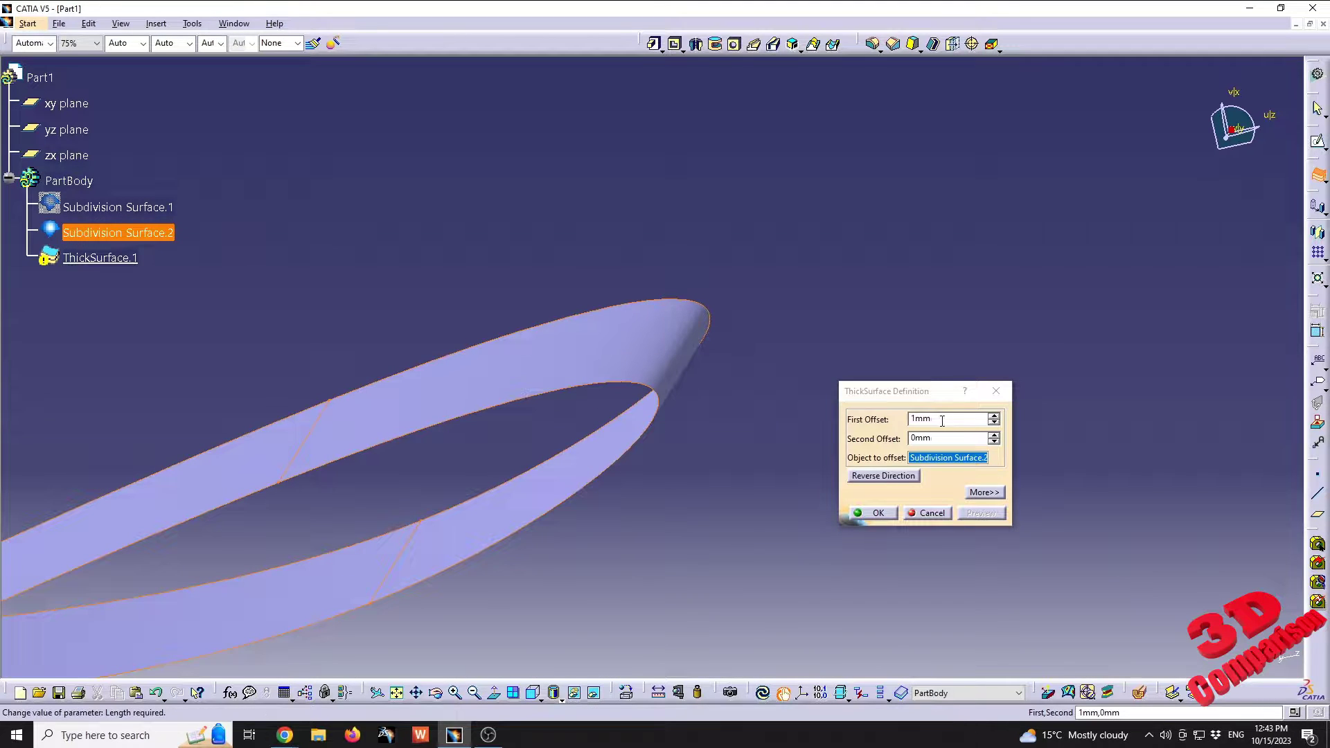
{"action": "type", "text": "0.1"}
{"action": "key", "text": "Tab"}
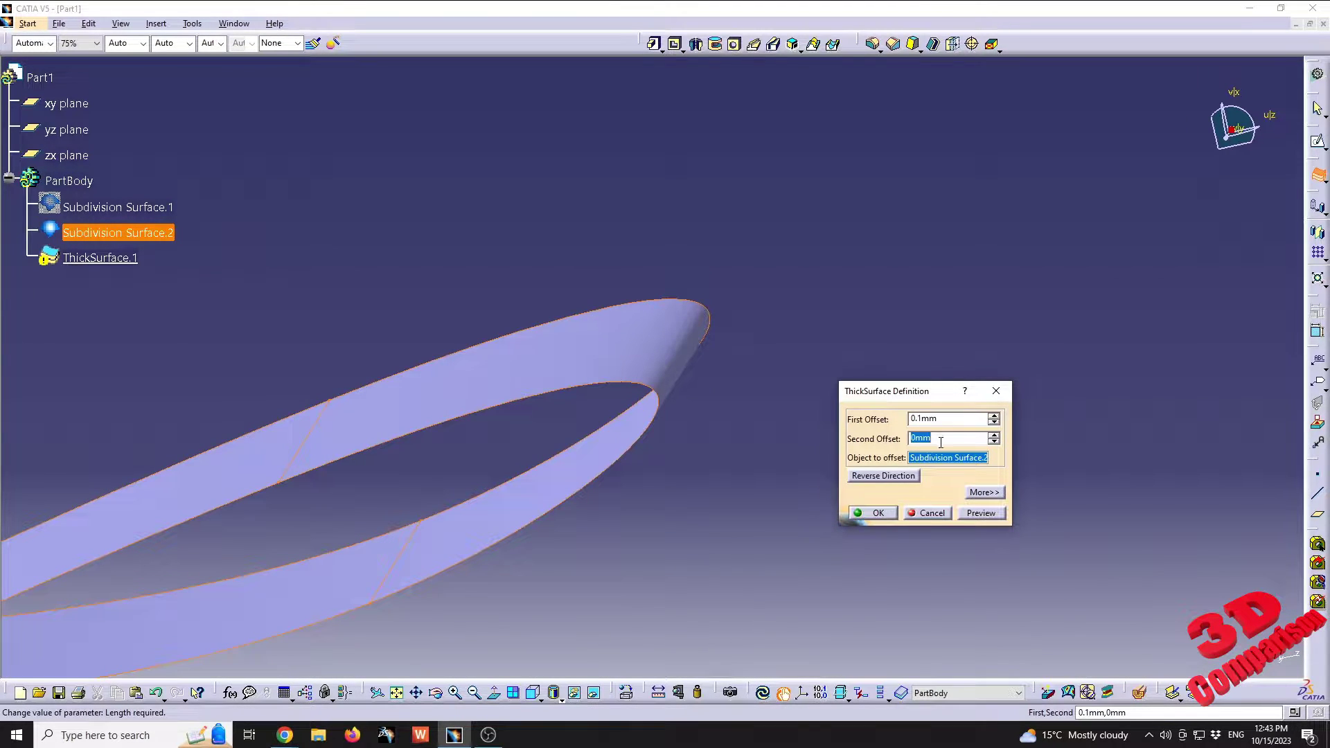
{"action": "middle_click_drag", "start_coordinate": [643, 440], "coordinate": [596, 374]}
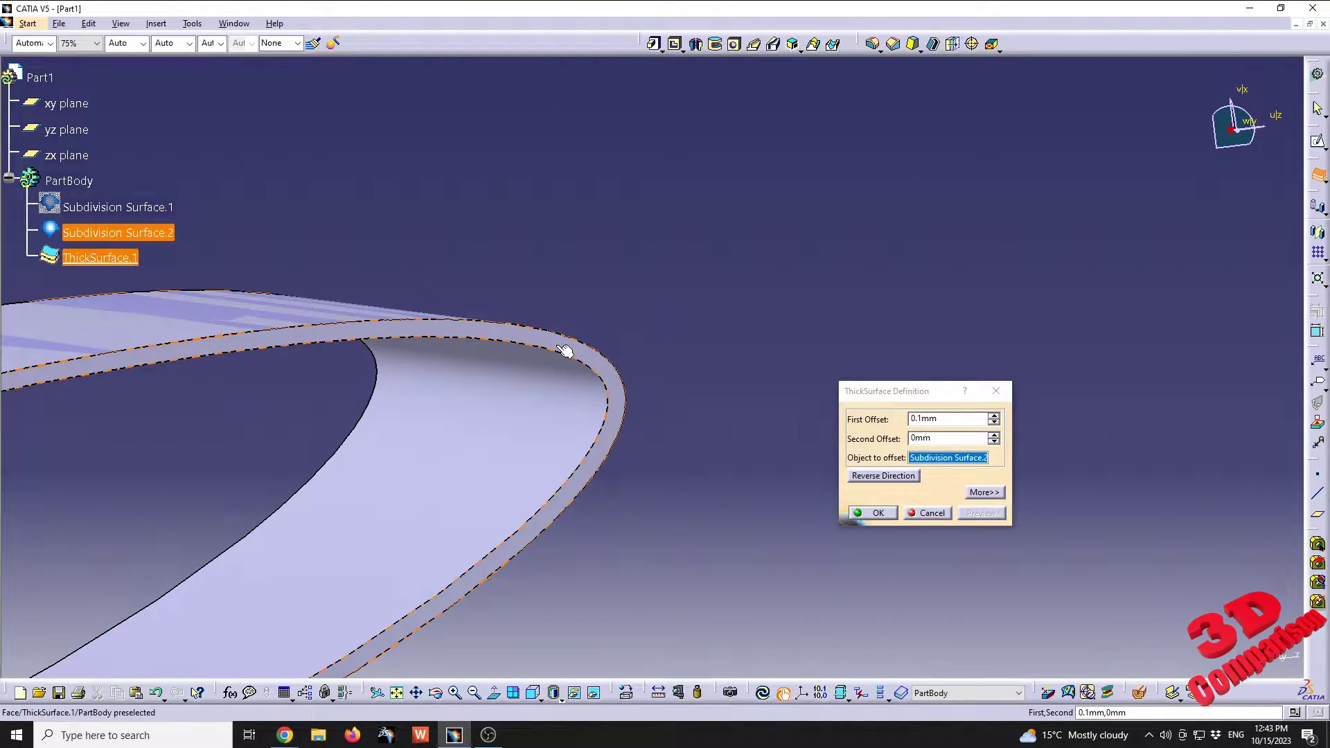
Inspect the previewed thickness where the band crosses itself and cancel the thick surface.
{"action": "left_click", "coordinate": [909, 440]}
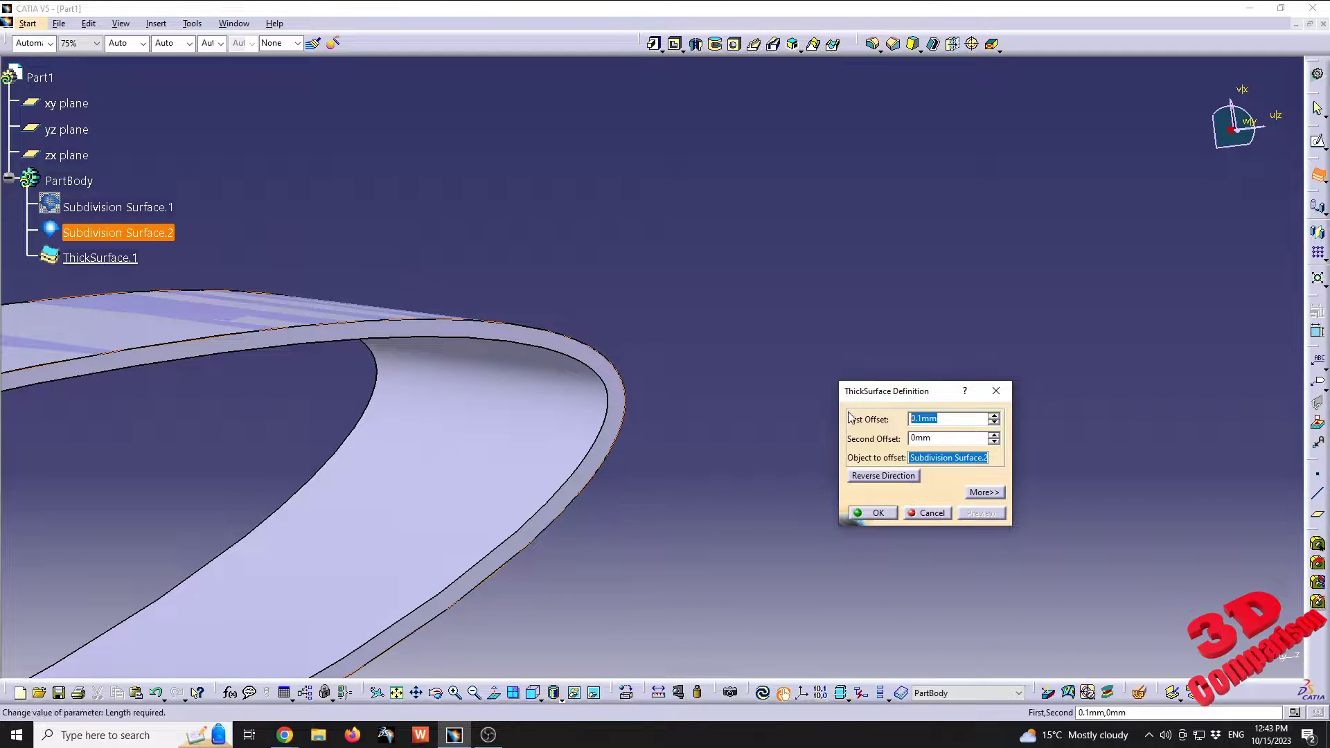
{"action": "middle_click_drag", "start_coordinate": [571, 406], "coordinate": [667, 442]}
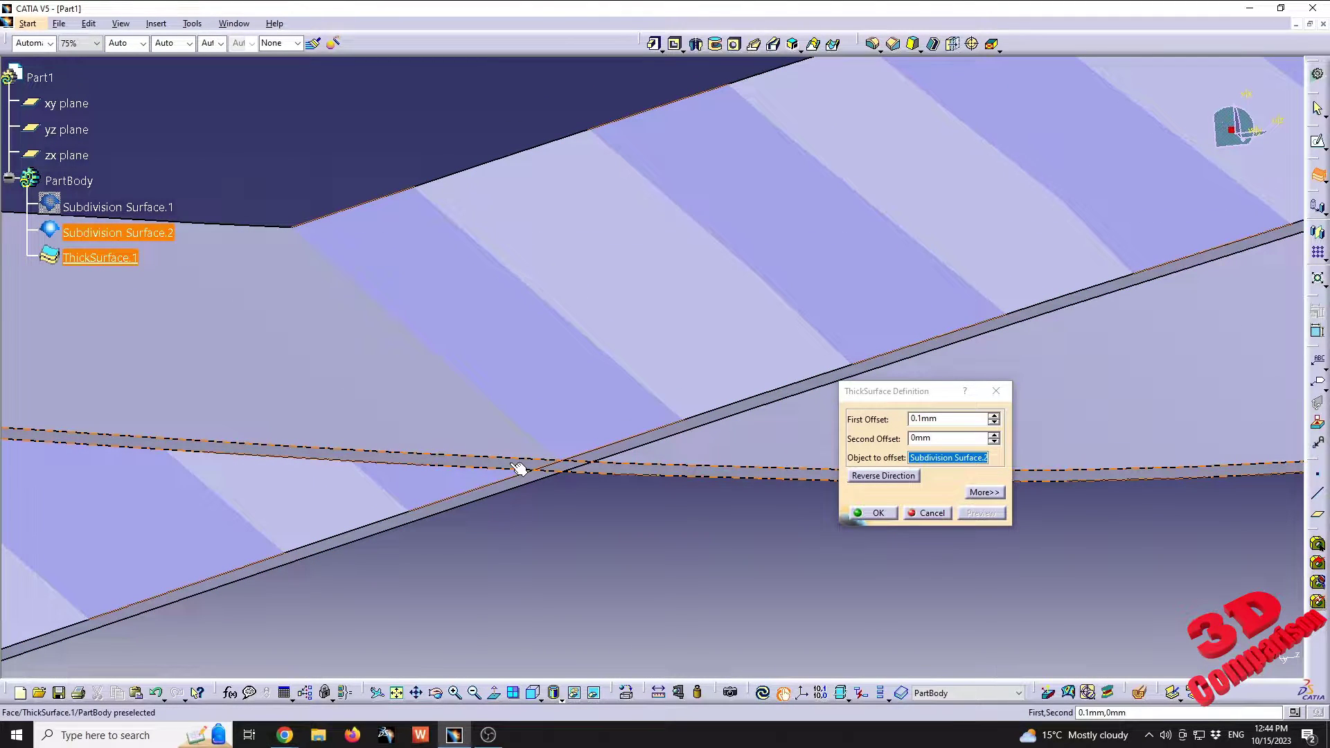
{"action": "middle_click_drag", "start_coordinate": [494, 447], "coordinate": [284, 566]}
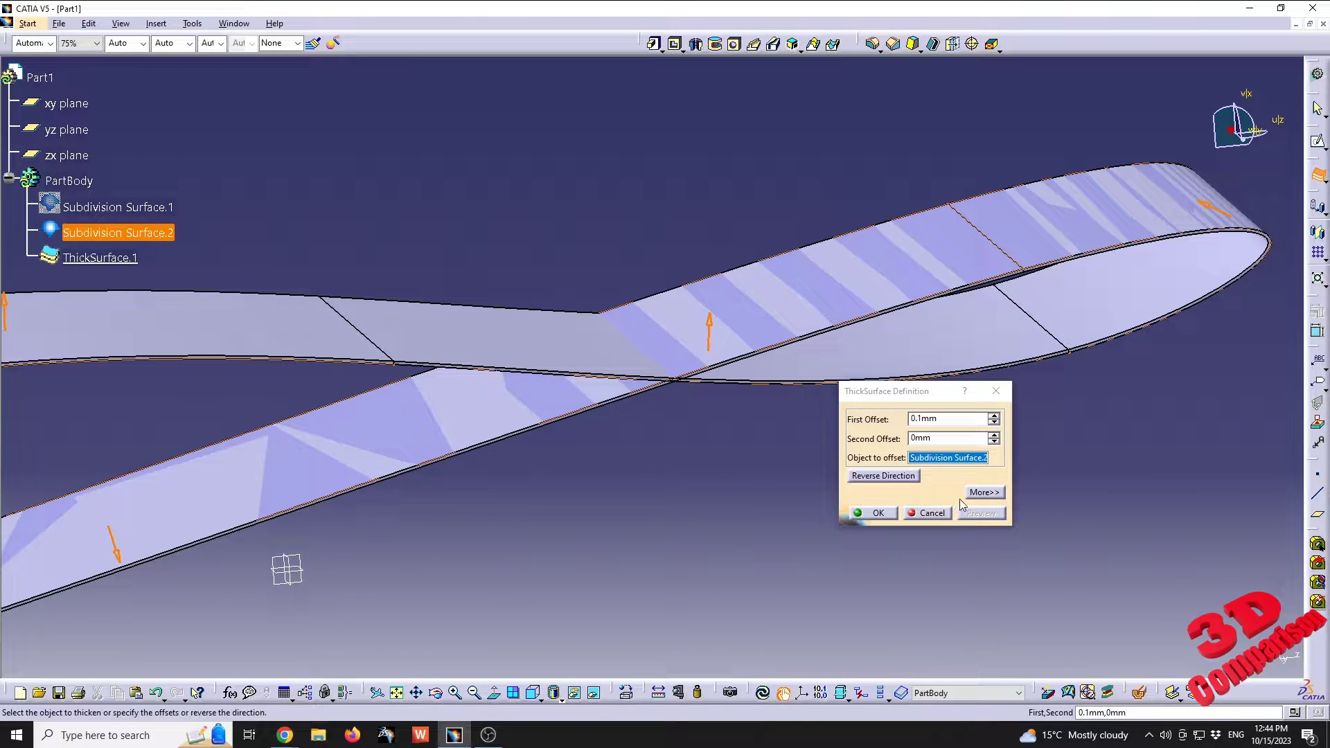
{"action": "left_click", "coordinate": [927, 512]}
{"action": "middle_click_drag", "start_coordinate": [632, 386], "coordinate": [751, 394]}
Return to the Imagine & Shape workbench and hide the looped extruded surface.
{"action": "left_click", "coordinate": [33, 25]}
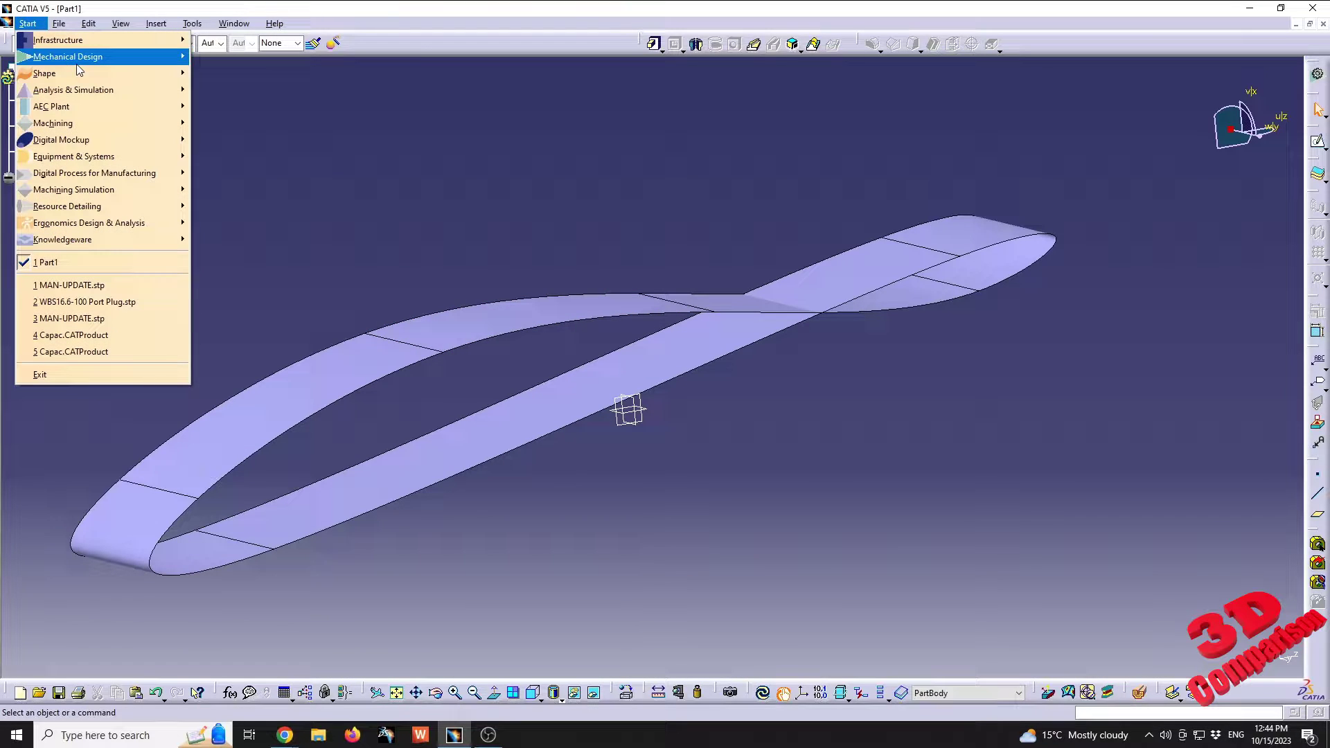
{"action": "mouse_move", "coordinate": [124, 73]}
{"action": "left_click", "coordinate": [223, 123]}
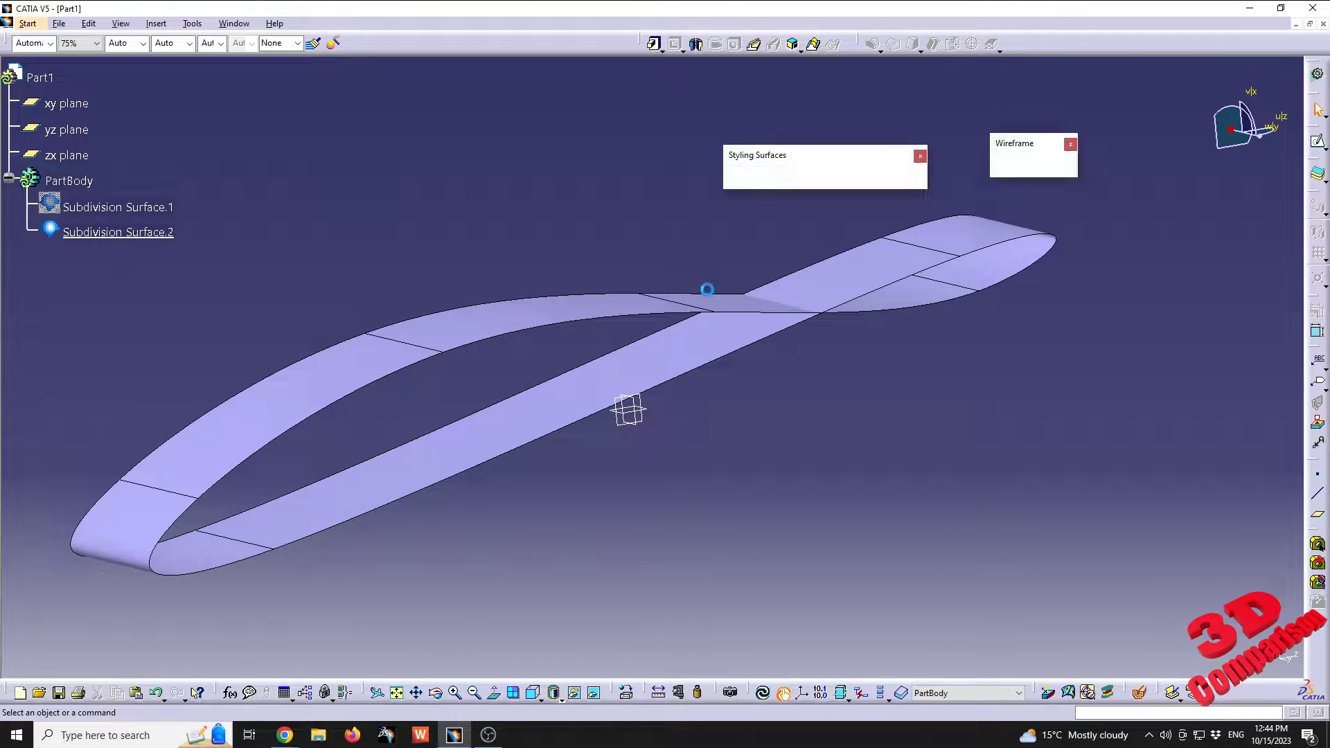
{"action": "left_click", "coordinate": [674, 301]}
{"action": "right_click", "coordinate": [660, 304]}
{"action": "left_click", "coordinate": [698, 347]}
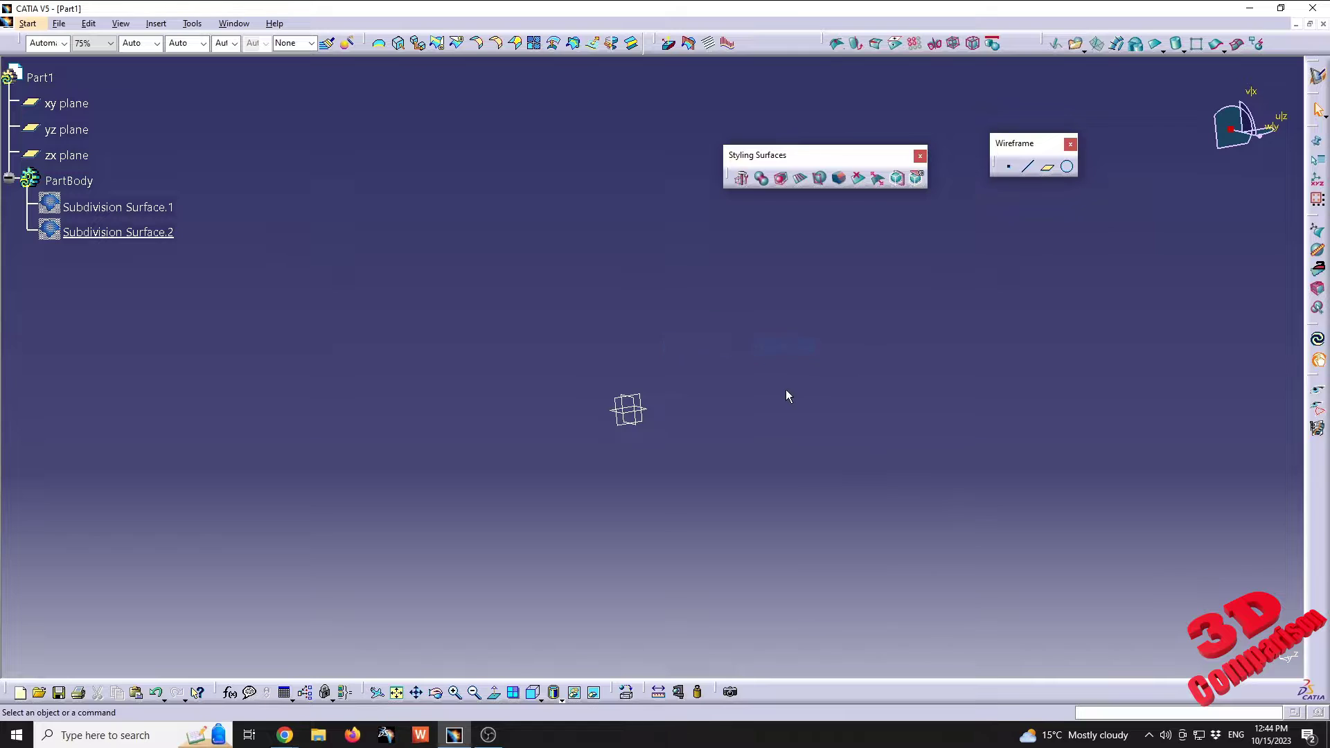
Start an extruded surface on the yz plane and choose the letter N as its predefined profile.
{"action": "left_click", "coordinate": [69, 155]}
{"action": "left_click", "coordinate": [533, 690]}
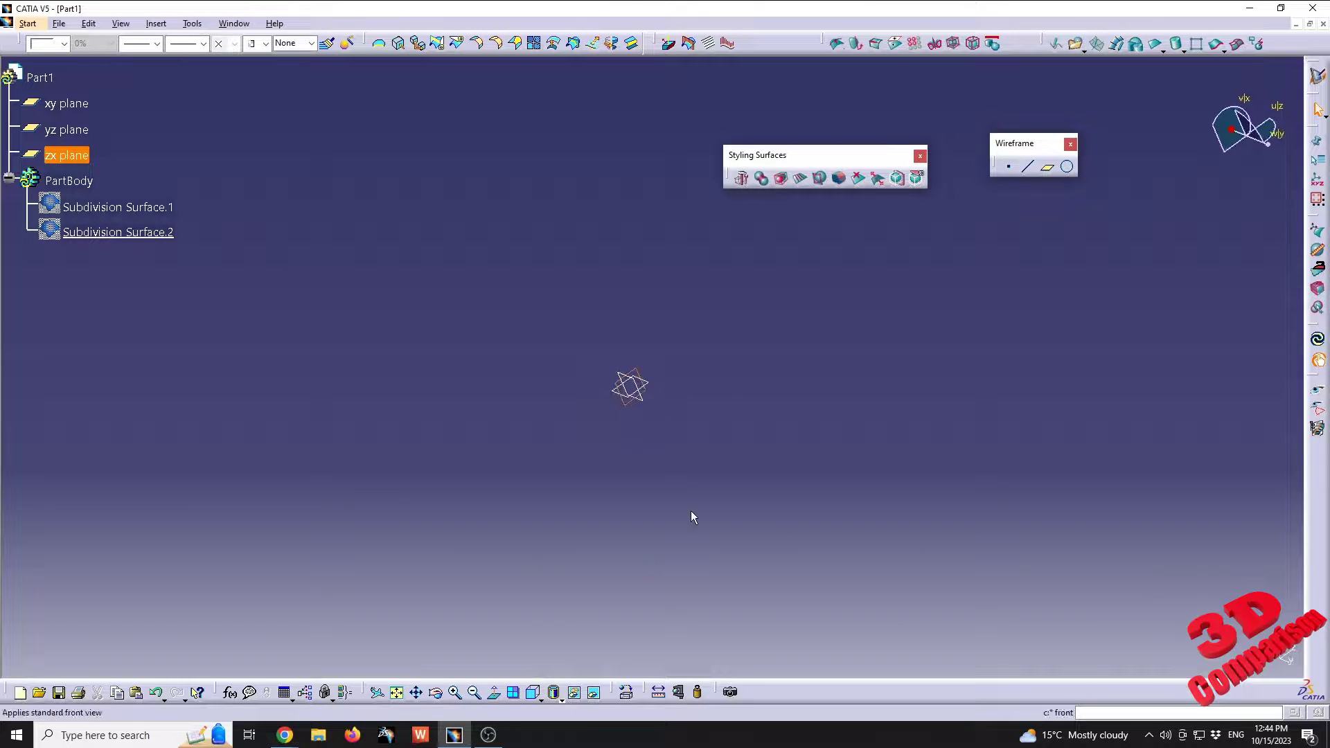
{"action": "left_click", "coordinate": [681, 385]}
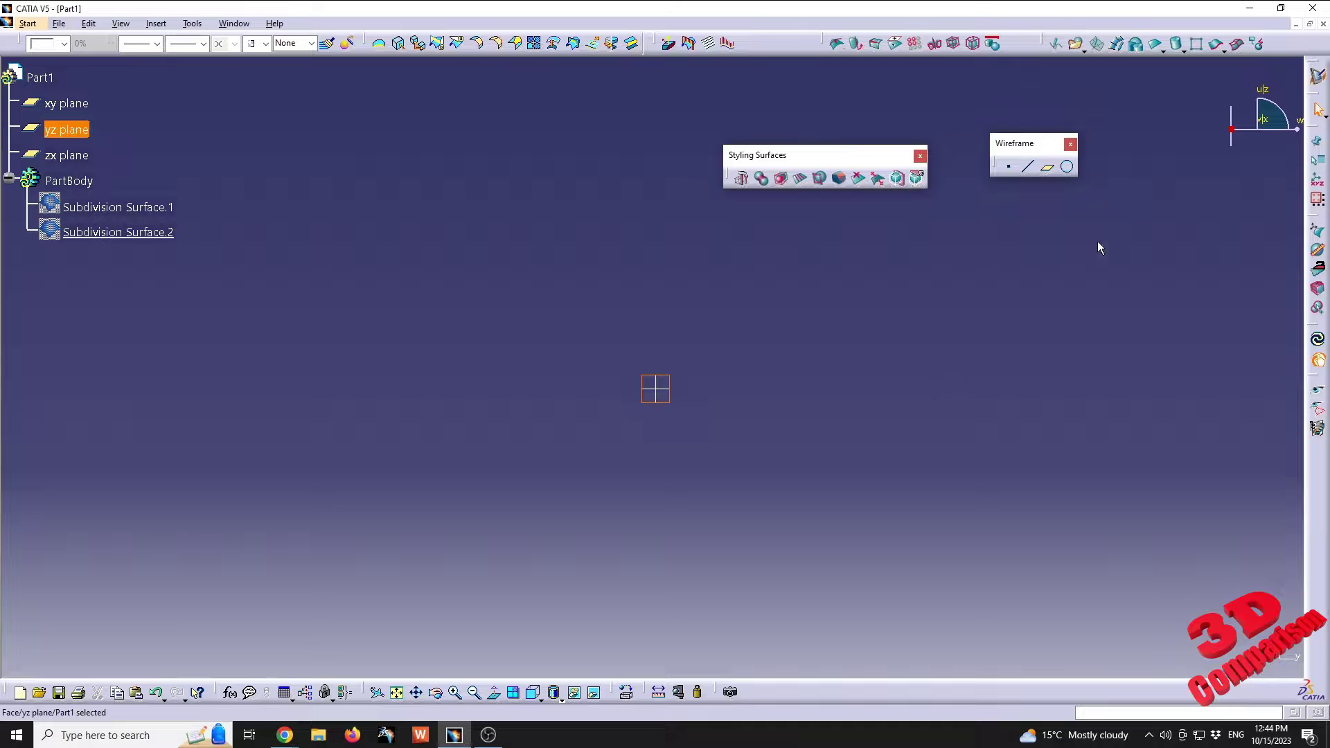
{"action": "left_click", "coordinate": [1218, 45]}
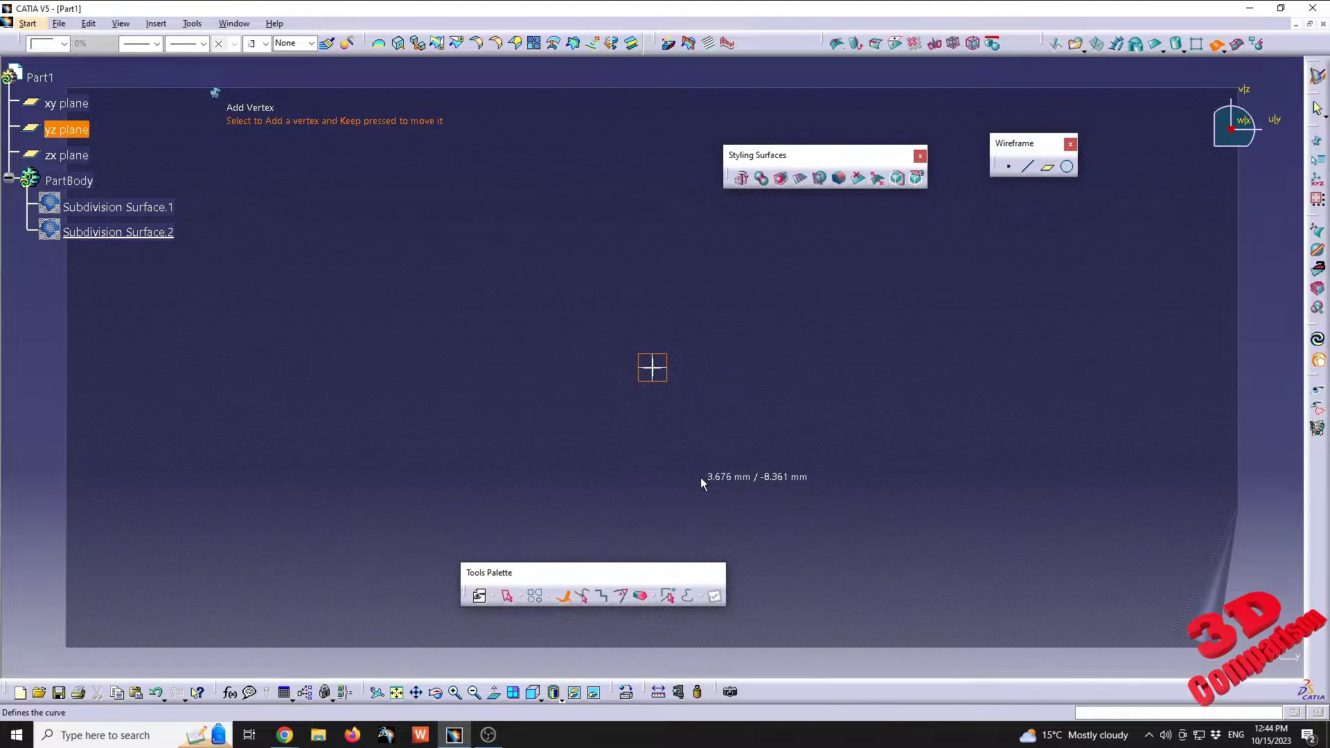
{"action": "left_click", "coordinate": [537, 597]}
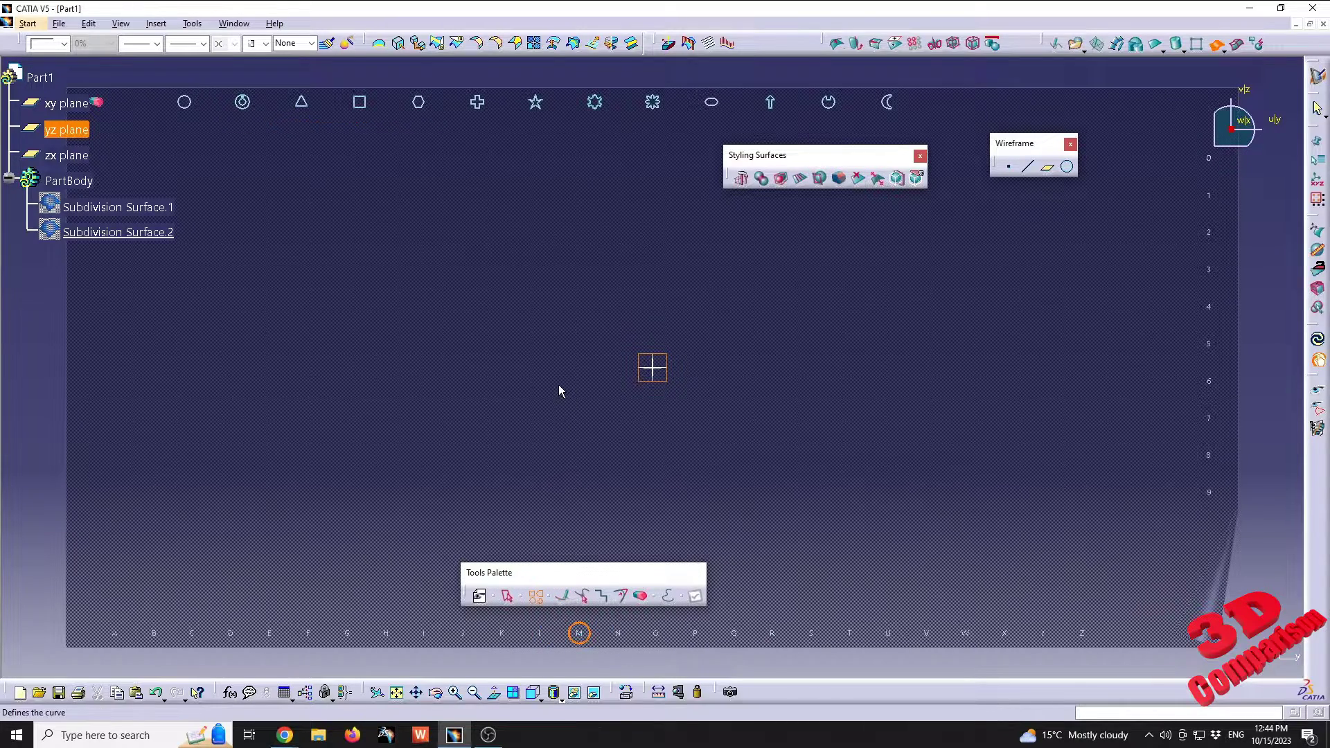
{"action": "left_click", "coordinate": [620, 636]}
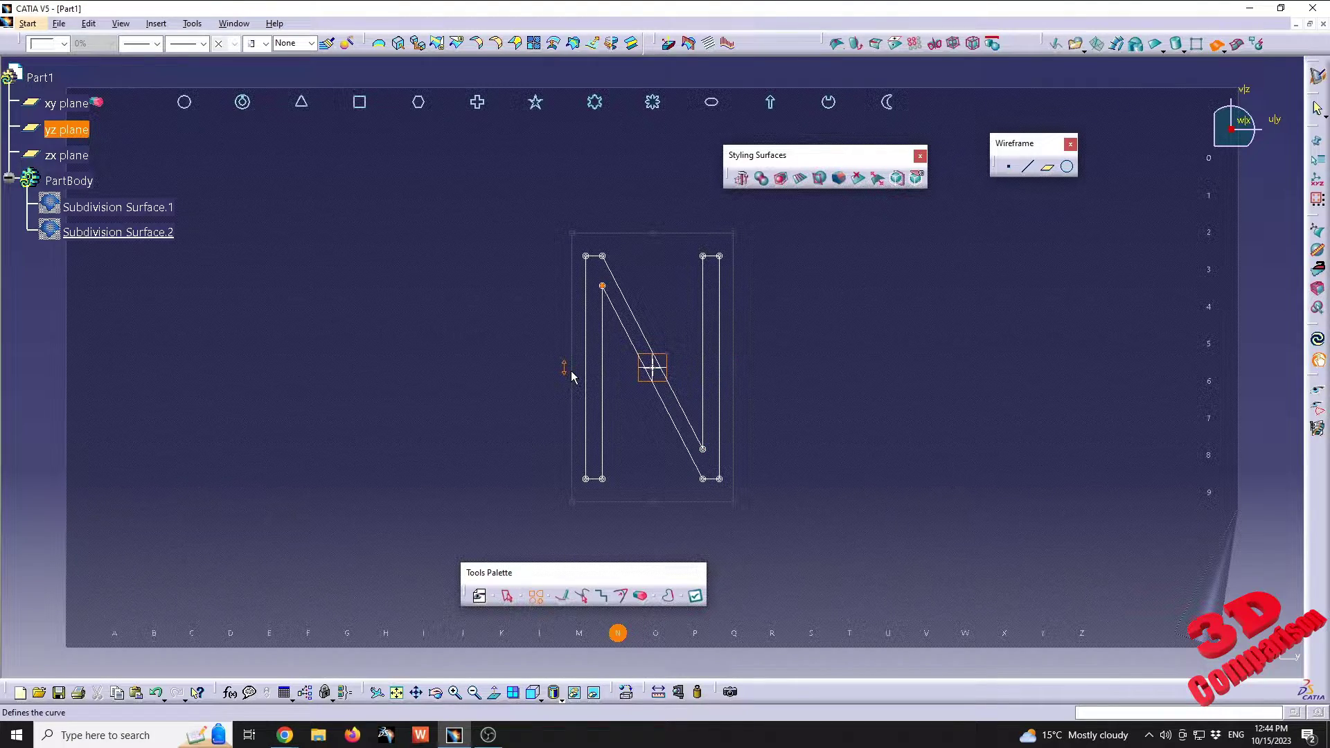
Stretch the N profile horizontally to about 17.9 mm wide and apply it to generate the extruded surface.
{"action": "left_click_drag", "start_coordinate": [576, 369], "coordinate": [512, 369]}
{"action": "left_click", "coordinate": [695, 594]}
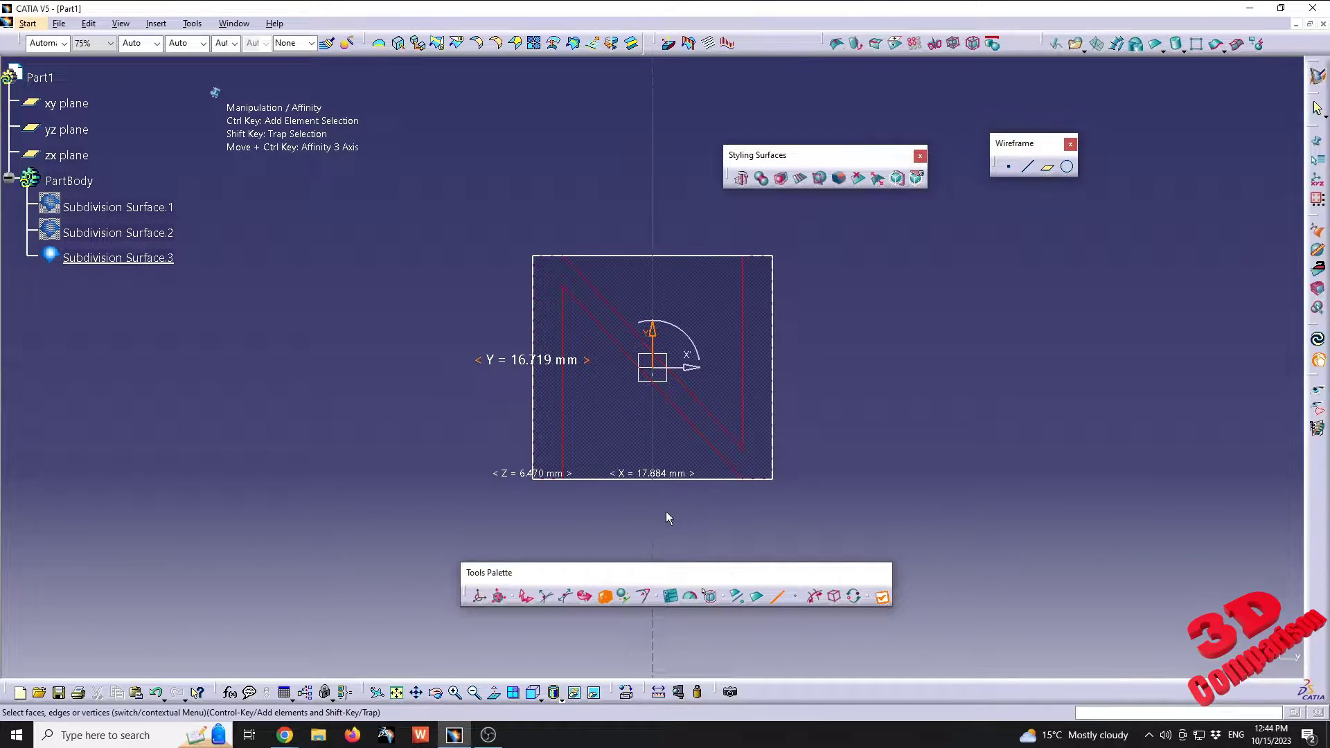
{"action": "middle_click_drag", "start_coordinate": [657, 527], "coordinate": [647, 509]}
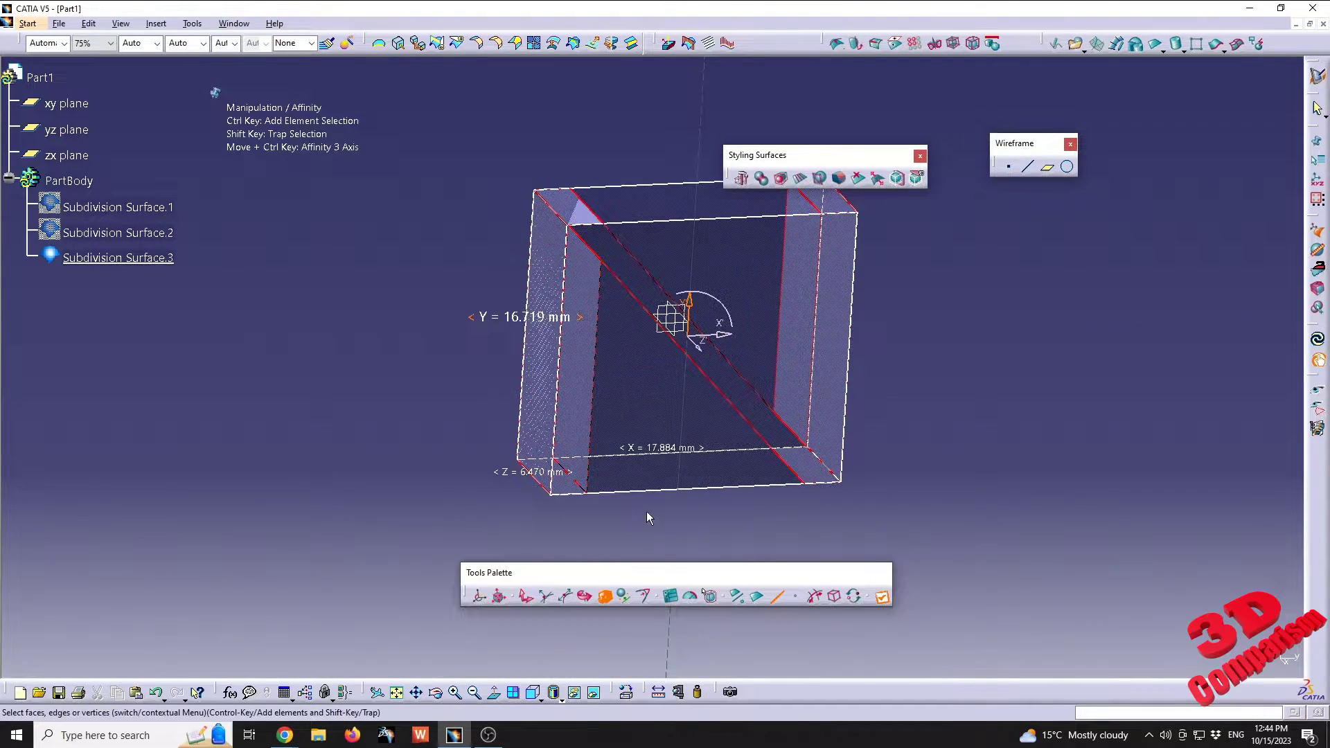
Resize the extruded N by Affinity to Fx 100 mm, Fy 100 mm and Fz 30 mm, and leave its editing.
{"action": "left_click", "coordinate": [670, 596]}
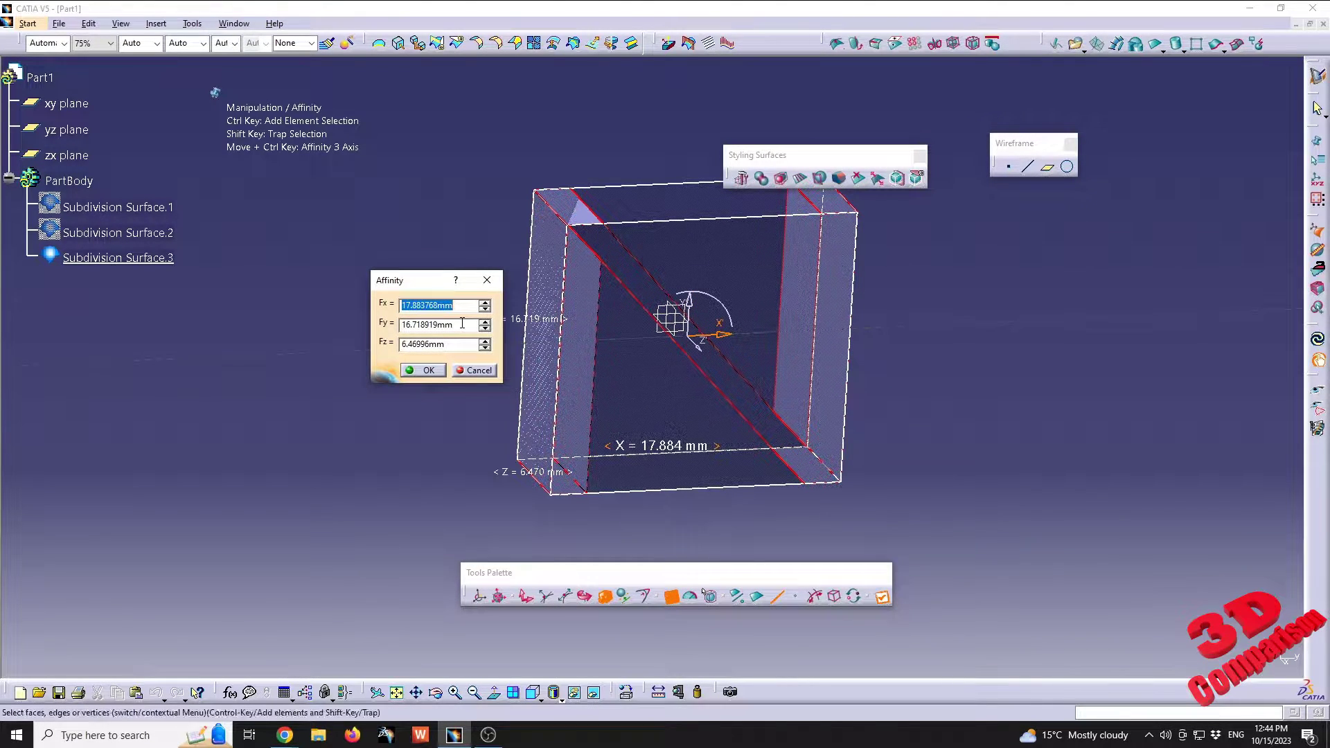
{"action": "type", "text": "100"}
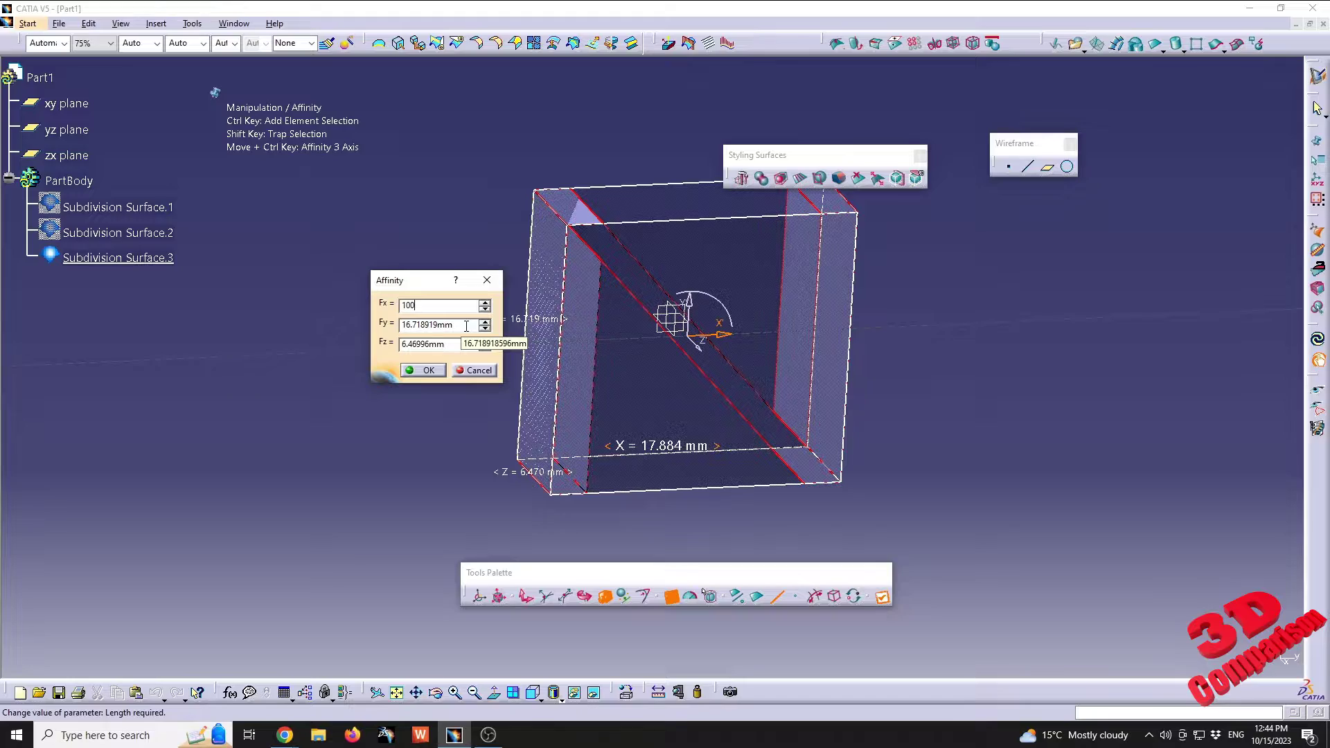
{"action": "key", "text": "Tab"}
{"action": "type", "text": "100"}
{"action": "key", "text": "Tab"}
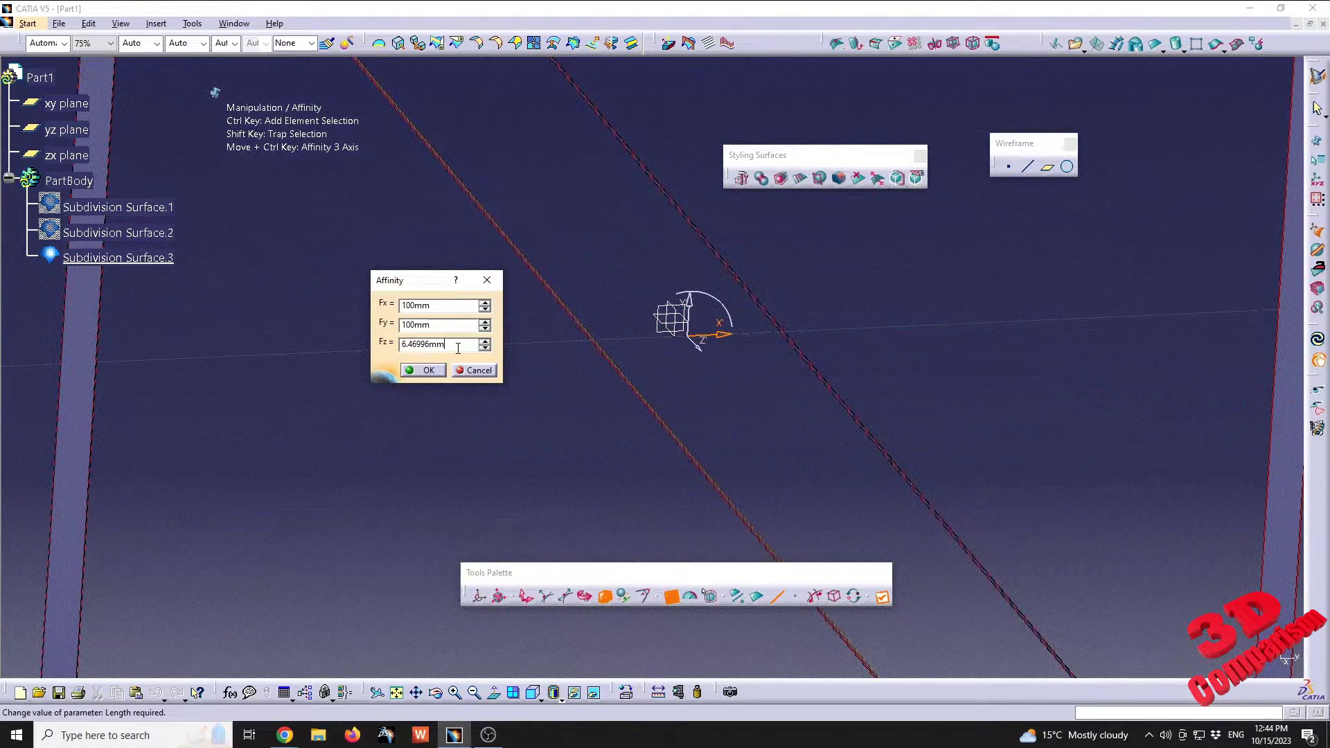
{"action": "type", "text": "30"}
{"action": "middle_click_drag", "start_coordinate": [692, 388], "coordinate": [658, 406]}
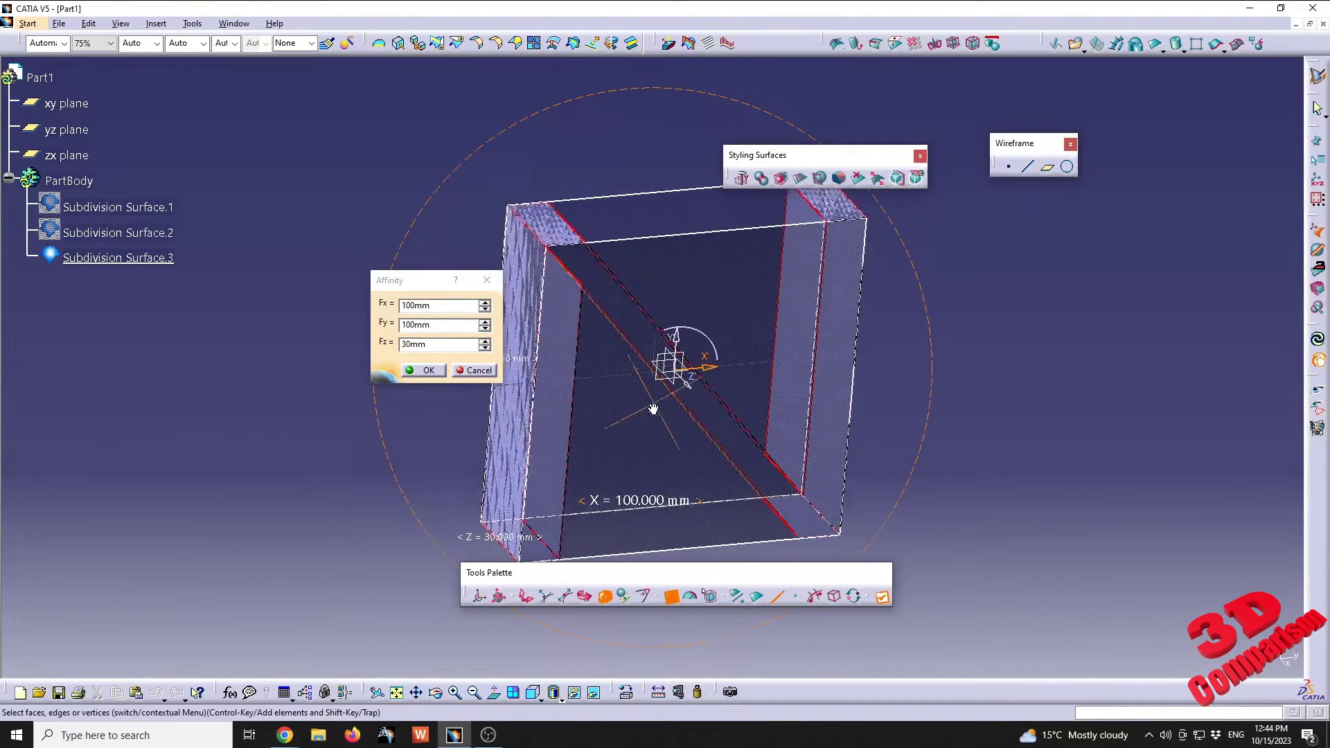
{"action": "left_click", "coordinate": [423, 370]}
{"action": "left_click", "coordinate": [901, 496]}
{"action": "mouse_move", "coordinate": [870, 460]}
{"action": "middle_mouse_down"}
{"action": "mouse_move", "coordinate": [938, 409]}
{"action": "mouse_move", "coordinate": [715, 419]}
{"action": "mouse_move", "coordinate": [668, 442]}
{"action": "mouse_move", "coordinate": [647, 421]}
{"action": "mouse_move", "coordinate": [659, 360]}
{"action": "mouse_move", "coordinate": [630, 417]}
{"action": "middle_mouse_up"}
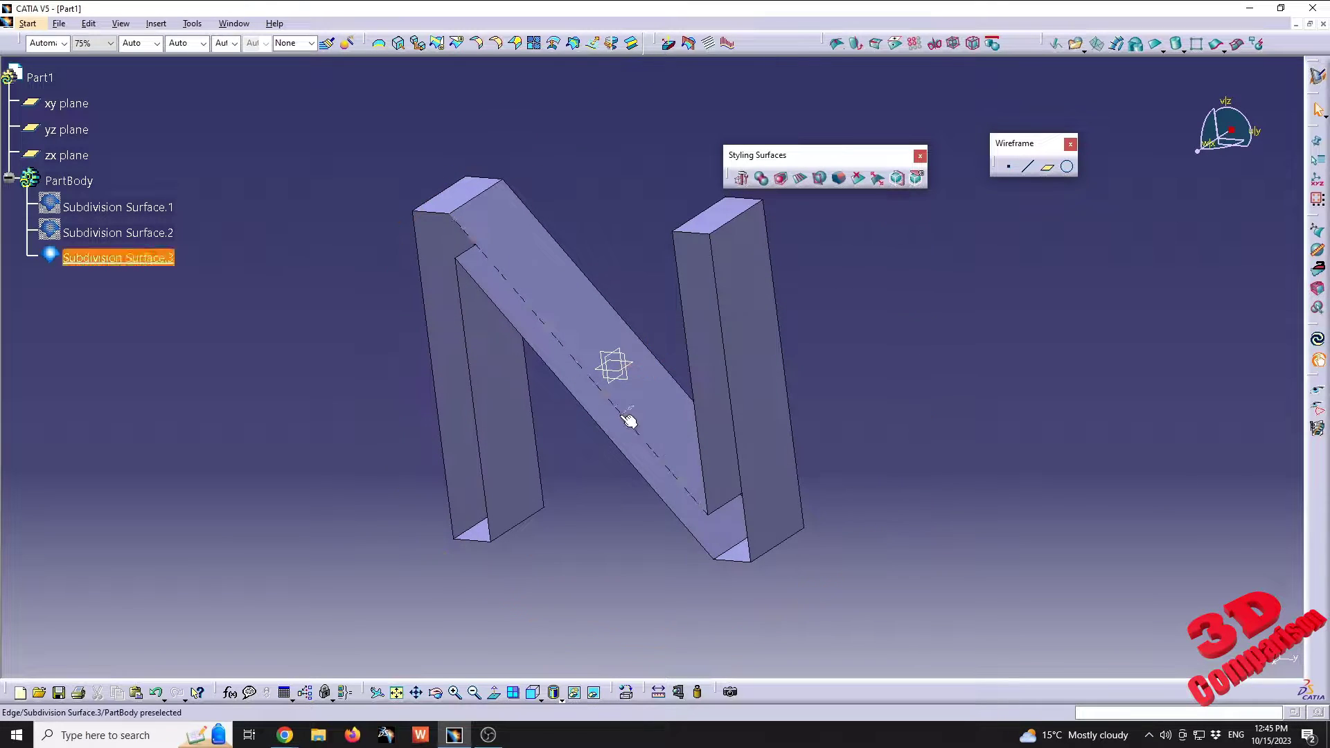
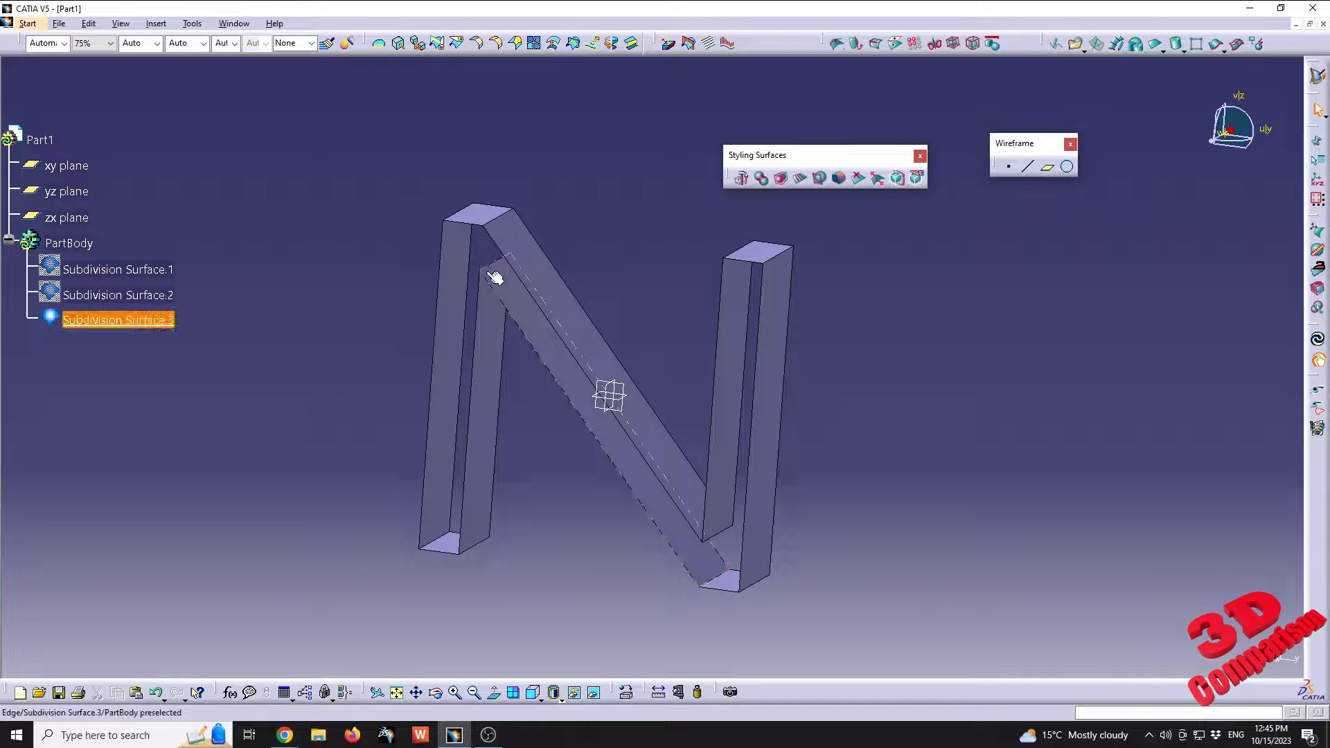
{"action": "left_click", "coordinate": [554, 474]}
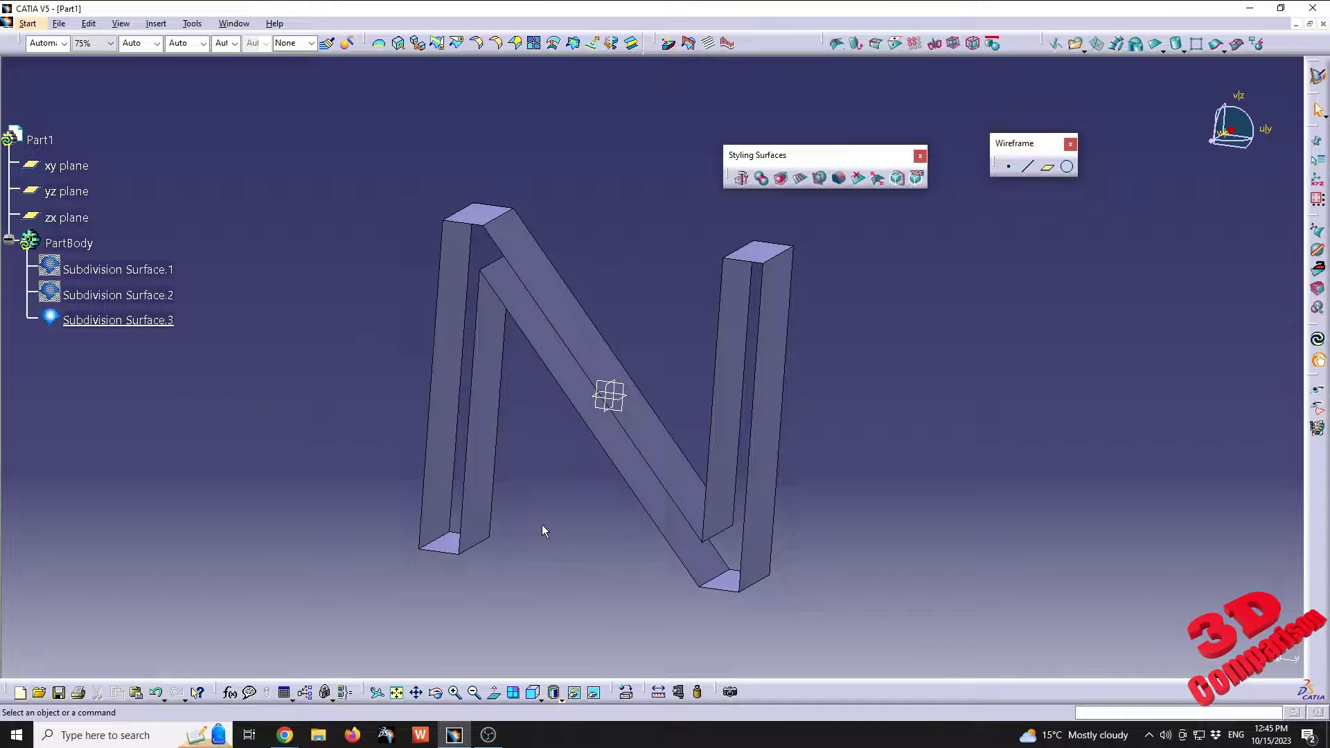
Start a Fill surface for closing one open side of the extruded N.
{"action": "left_click", "coordinate": [1114, 713]}
{"action": "key", "text": "Return"}
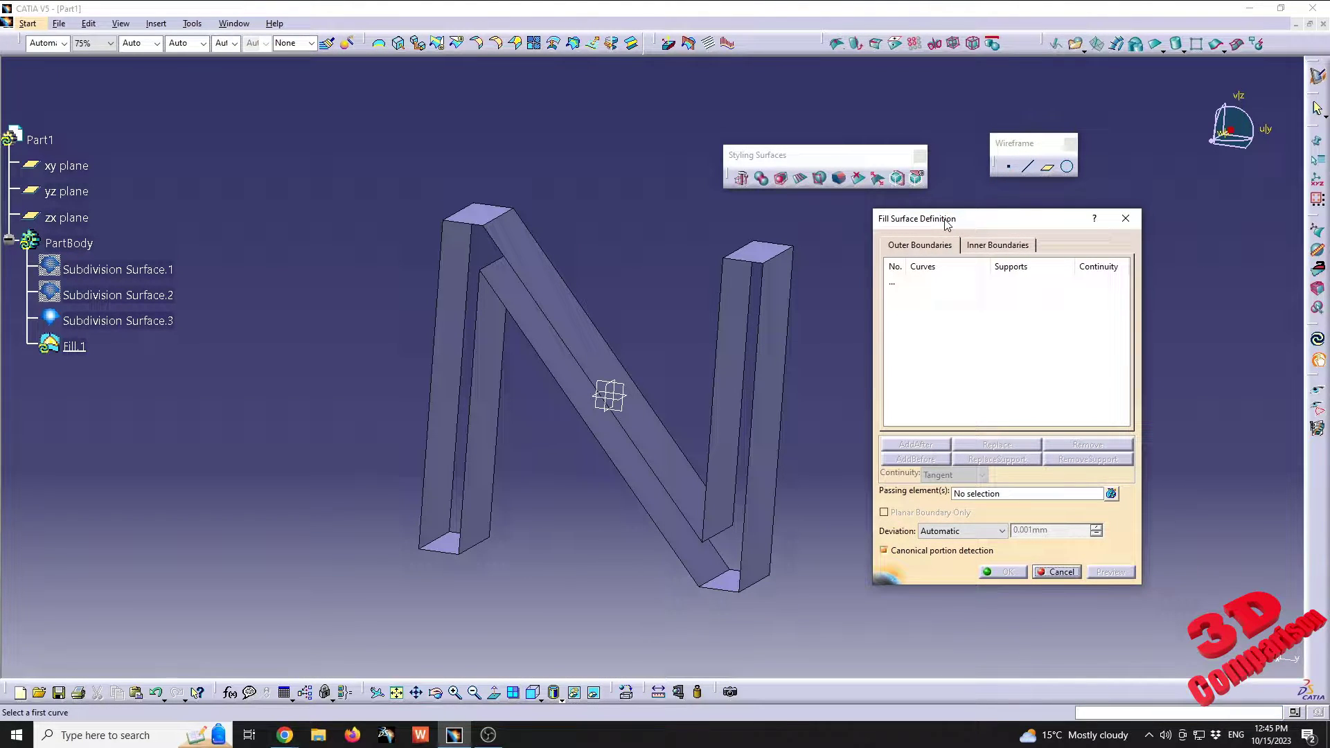
{"action": "left_click", "coordinate": [28, 23]}
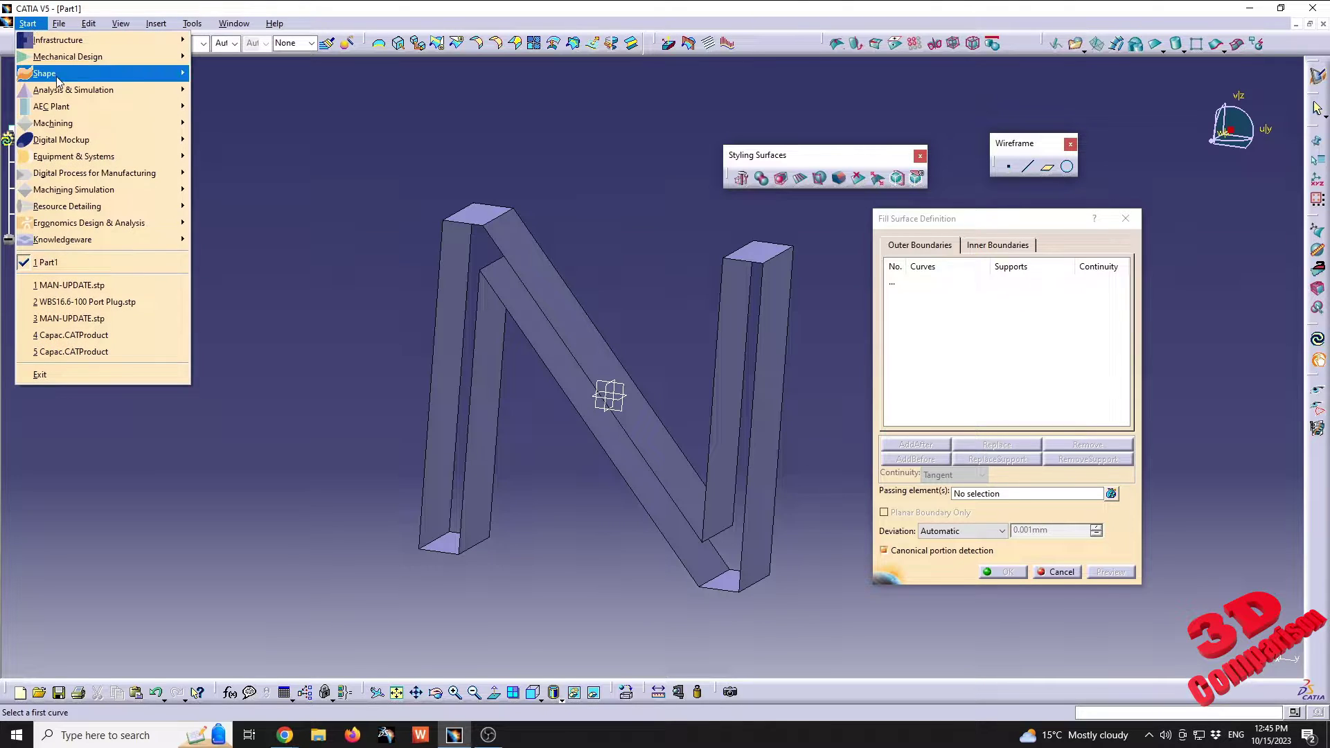
{"action": "mouse_move", "coordinate": [108, 73]}
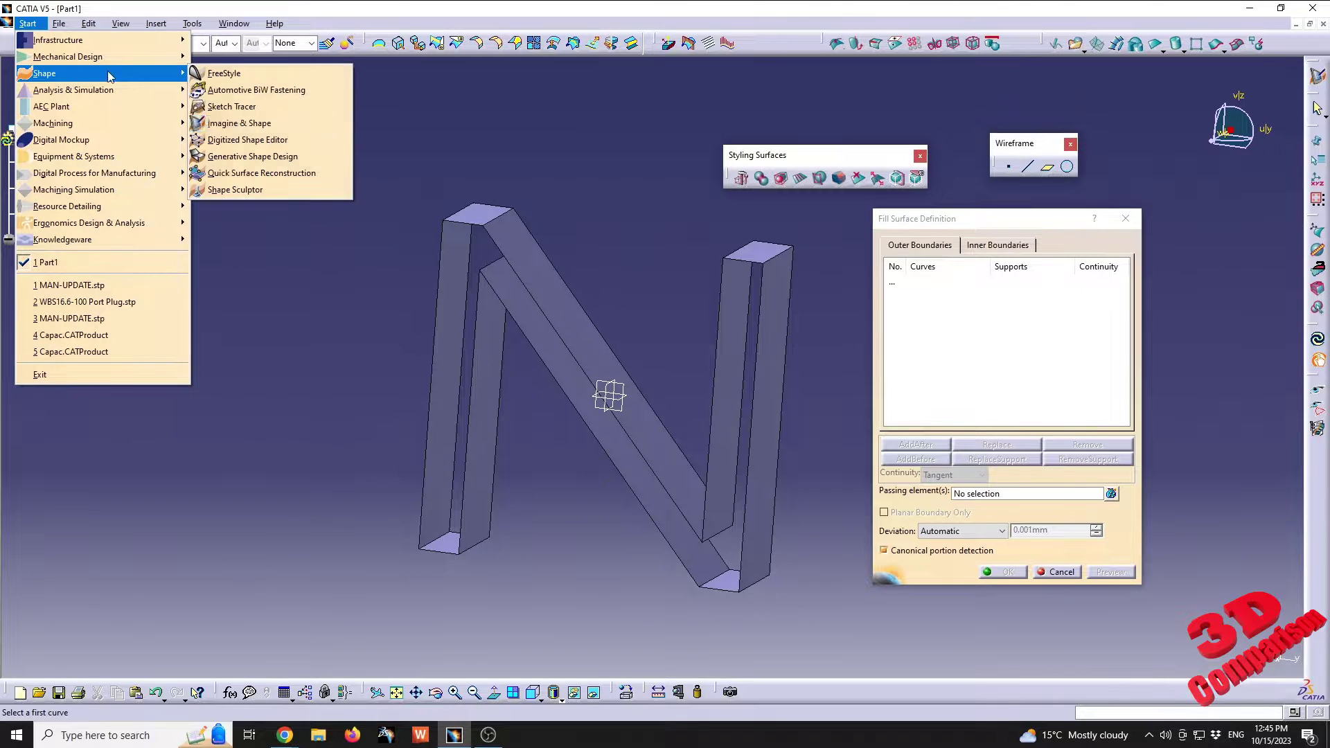
{"action": "left_click", "coordinate": [256, 156]}
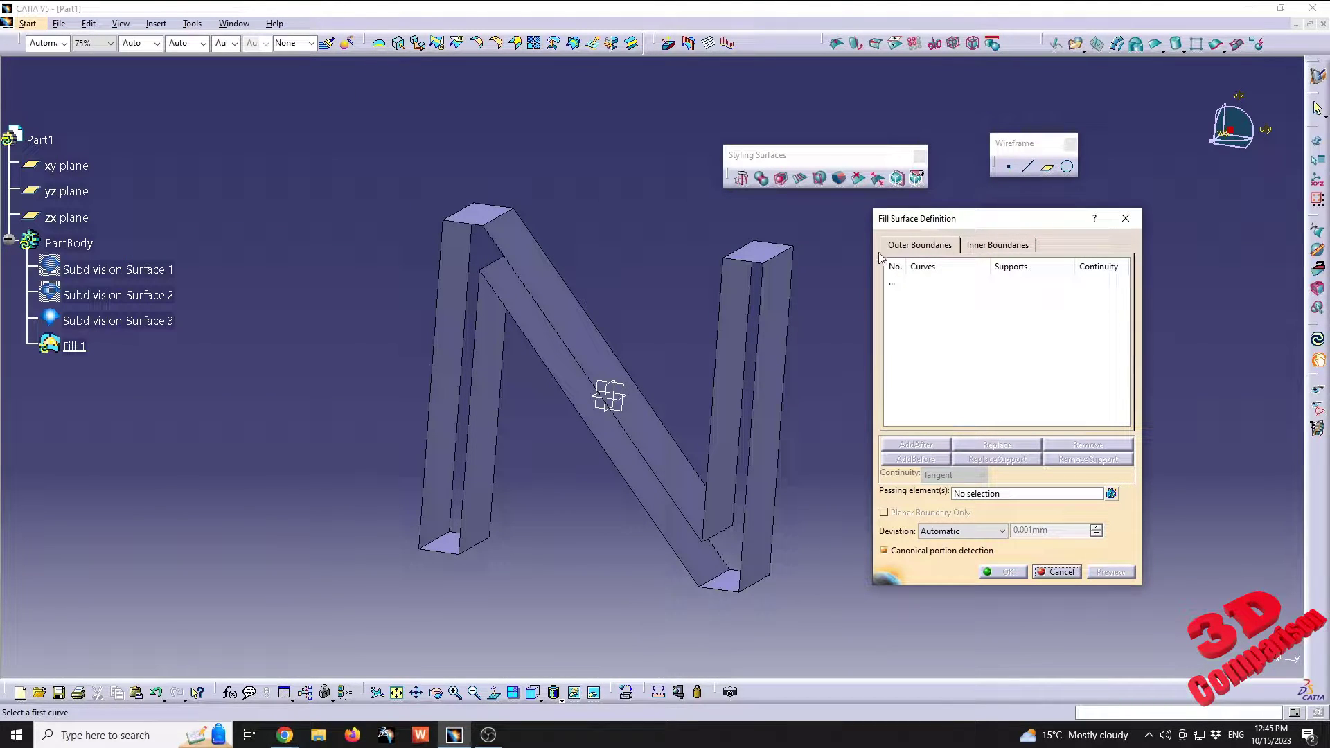
Select the N's front edges as fill boundaries, from the first leg's top along the upper diagonal and around the second leg.
{"action": "left_click", "coordinate": [476, 229]}
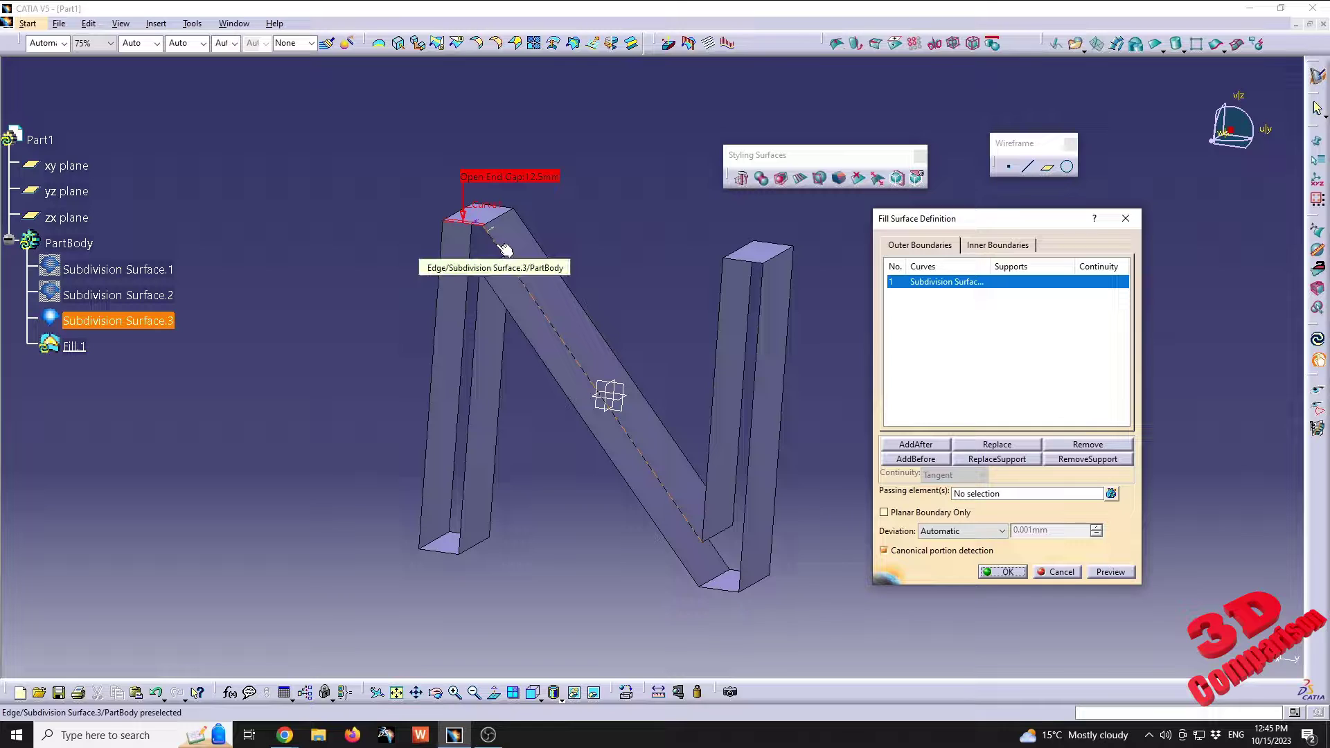
{"action": "left_click", "coordinate": [504, 250]}
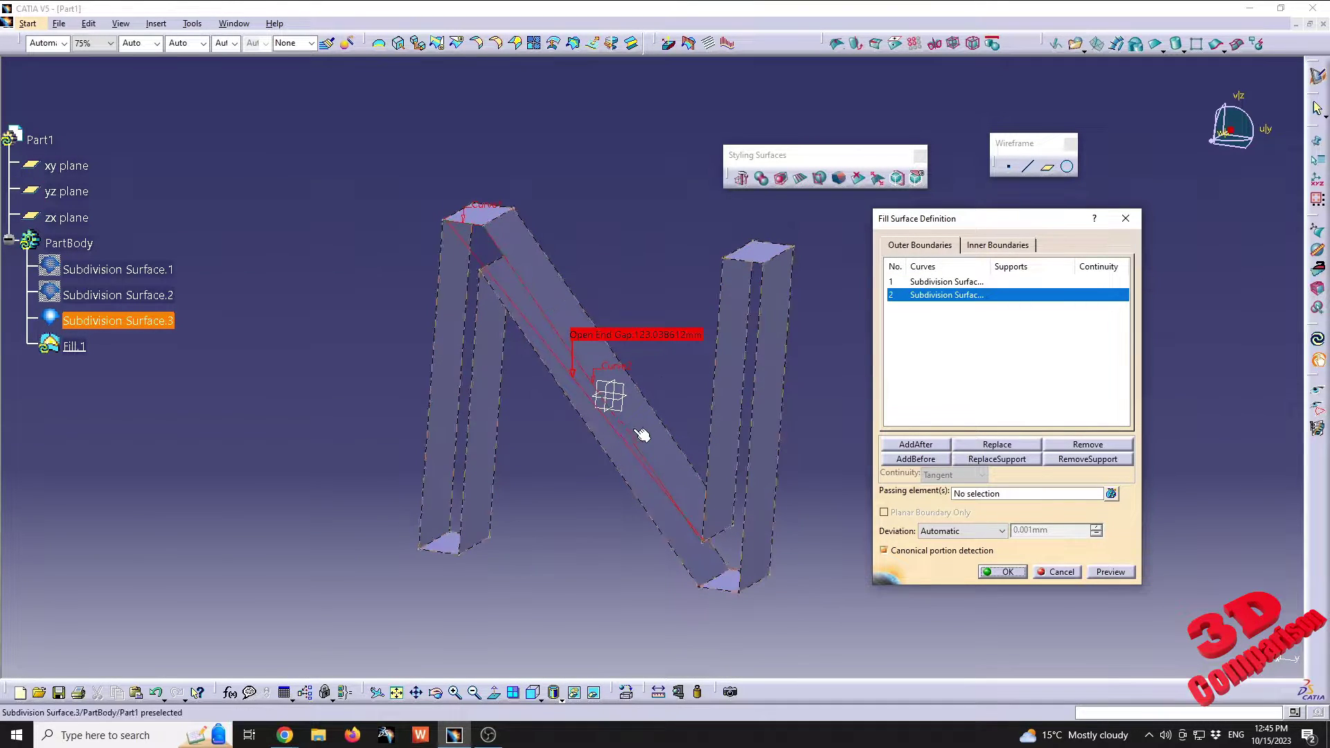
{"action": "left_click", "coordinate": [707, 492]}
{"action": "left_click", "coordinate": [758, 268]}
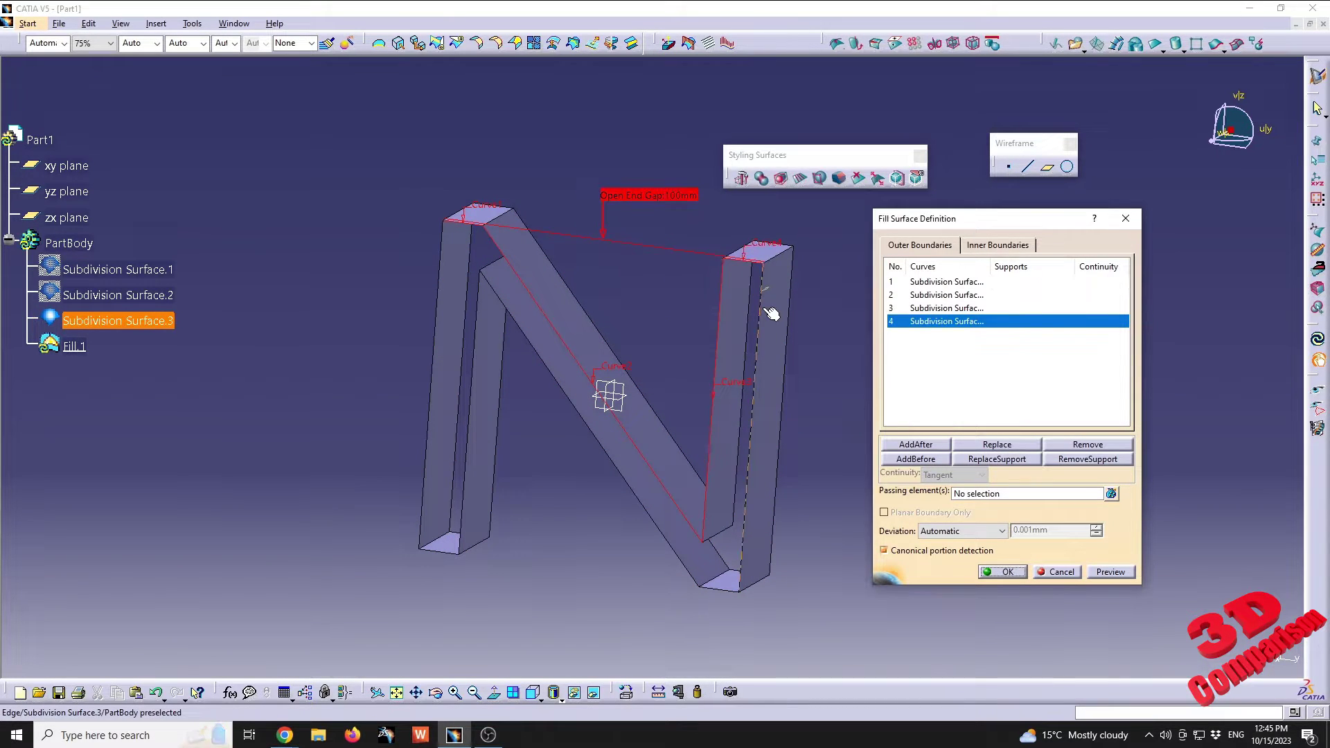
{"action": "left_click", "coordinate": [757, 315]}
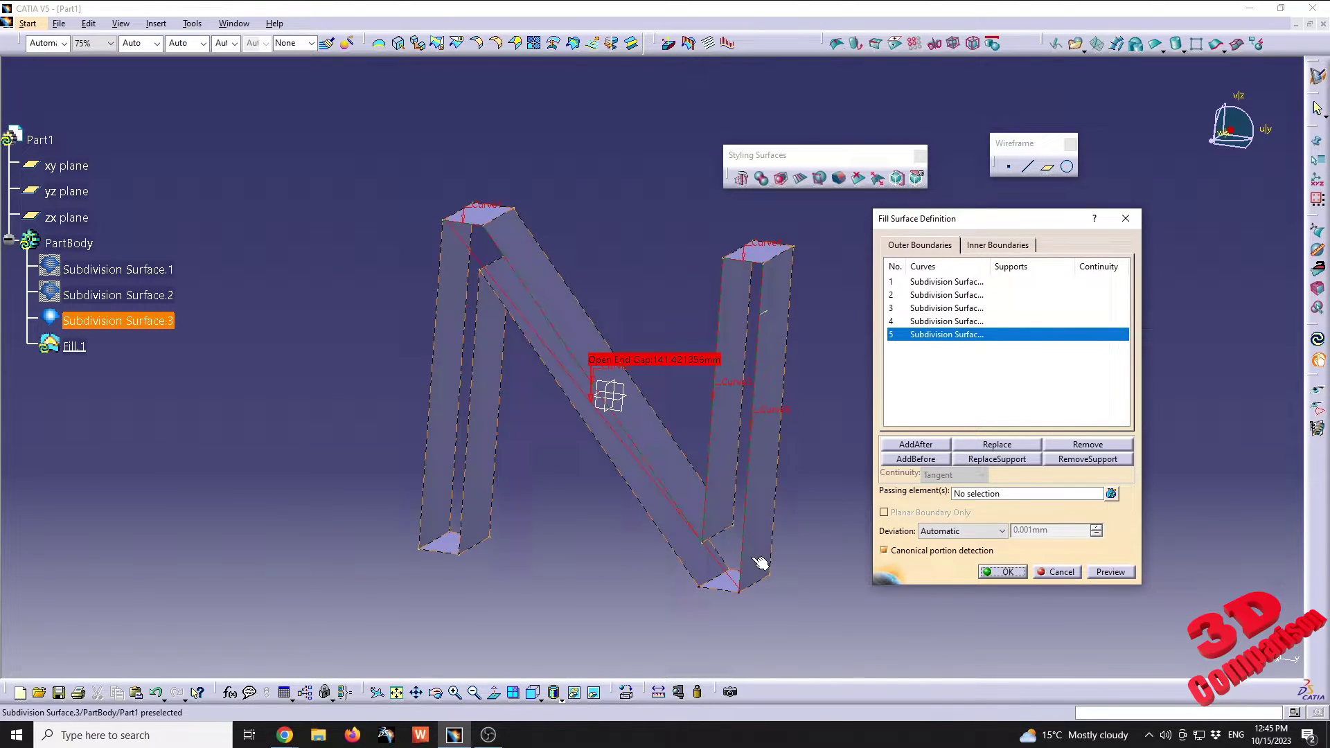
Close the fill contour with the front edges of the lower corner, the diagonal's underside and the first leg.
{"action": "left_click", "coordinate": [722, 590]}
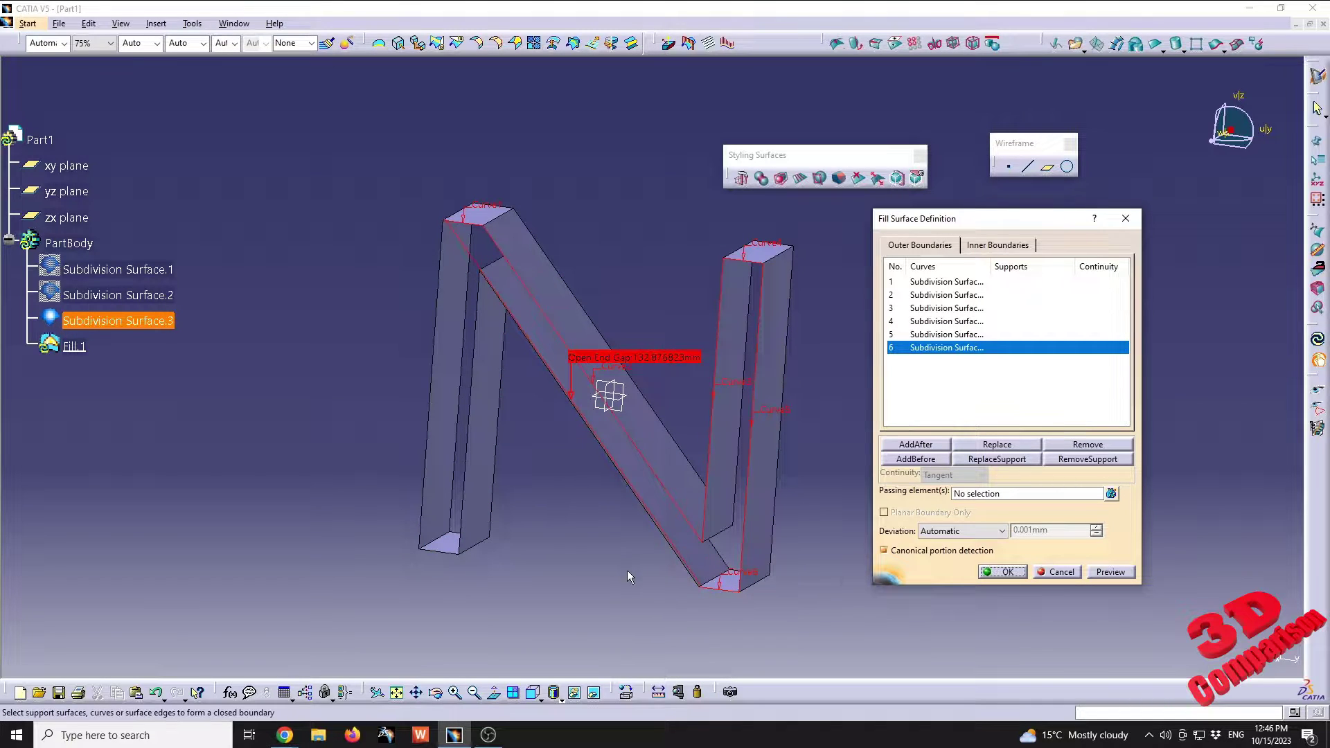
{"action": "left_click", "coordinate": [667, 533]}
{"action": "left_click", "coordinate": [484, 322]}
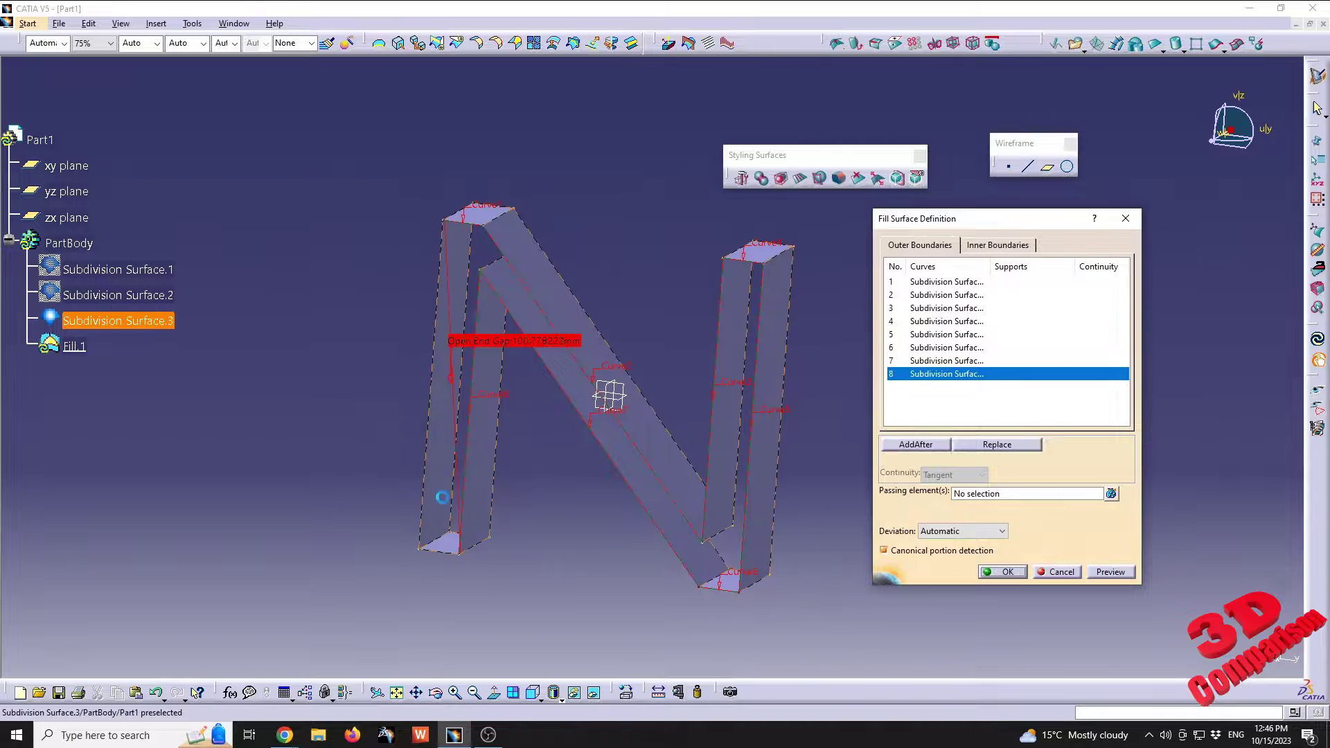
{"action": "left_click", "coordinate": [461, 558]}
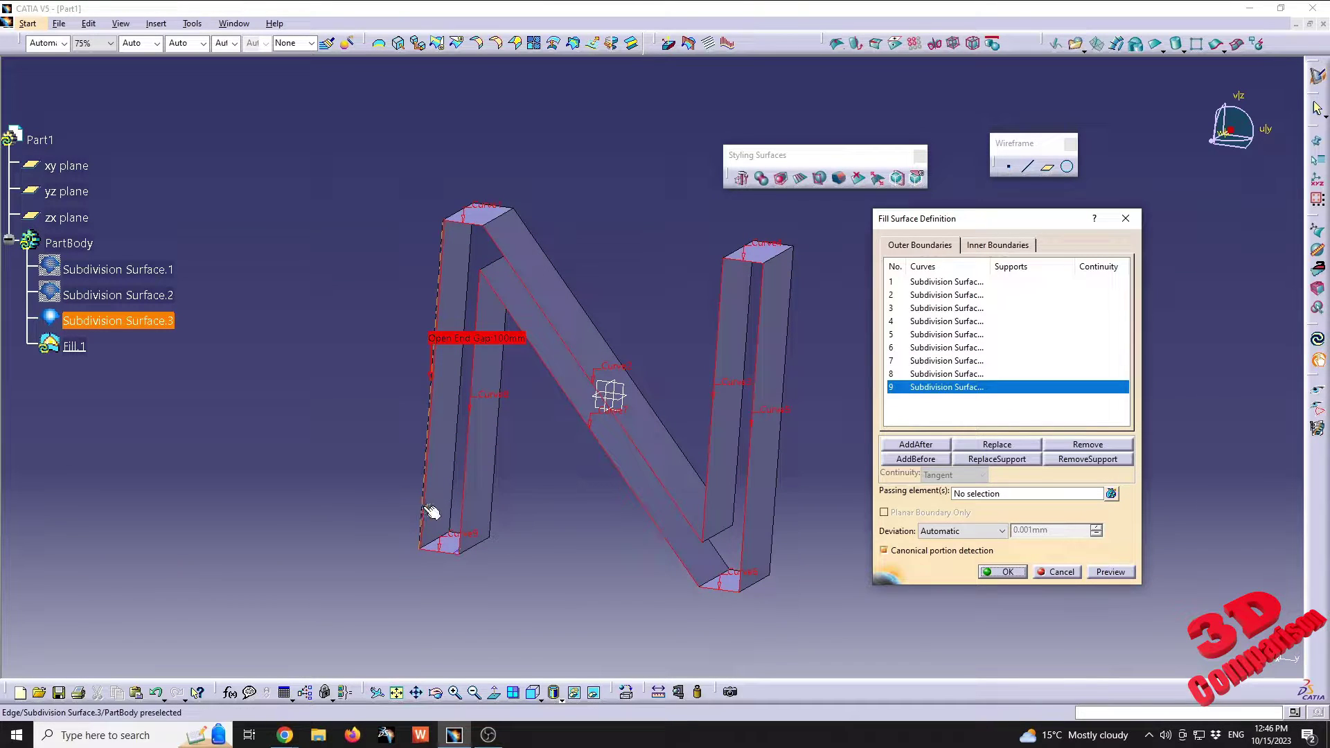
{"action": "left_click", "coordinate": [493, 520]}
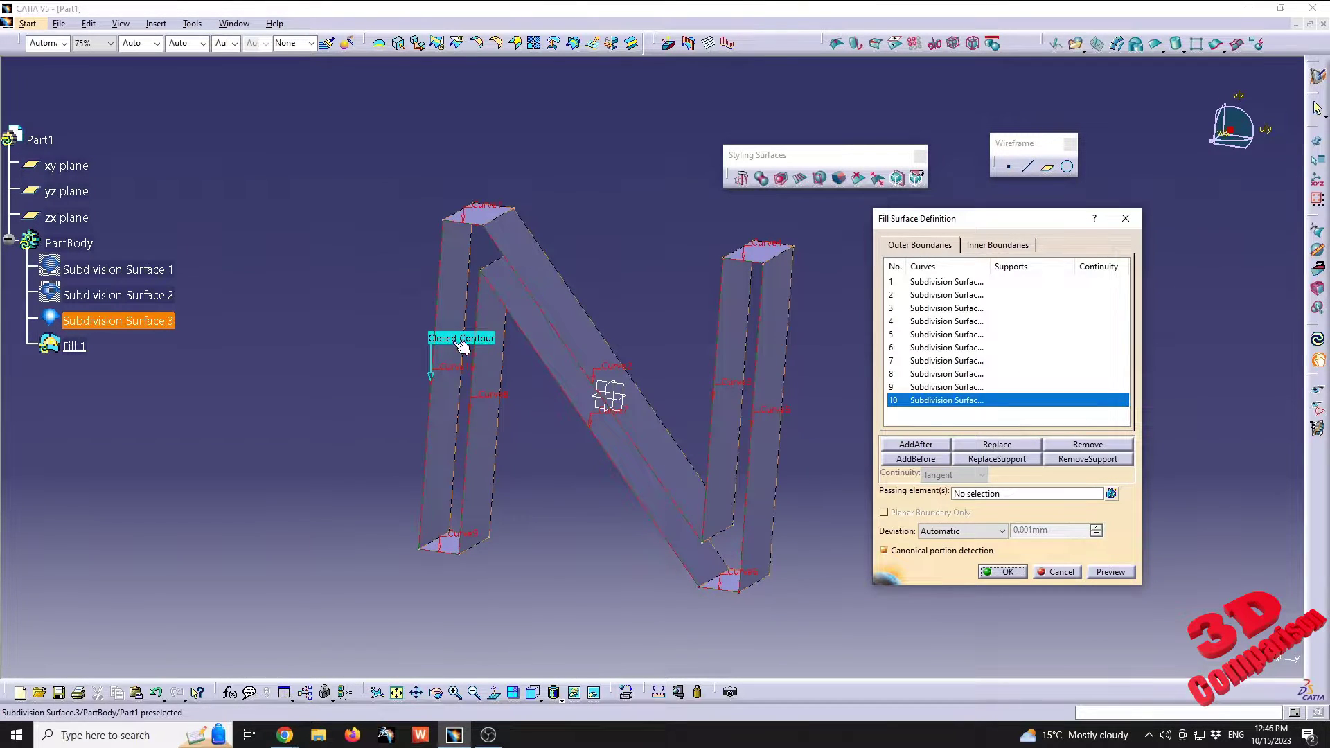
{"action": "left_click", "coordinate": [434, 350]}
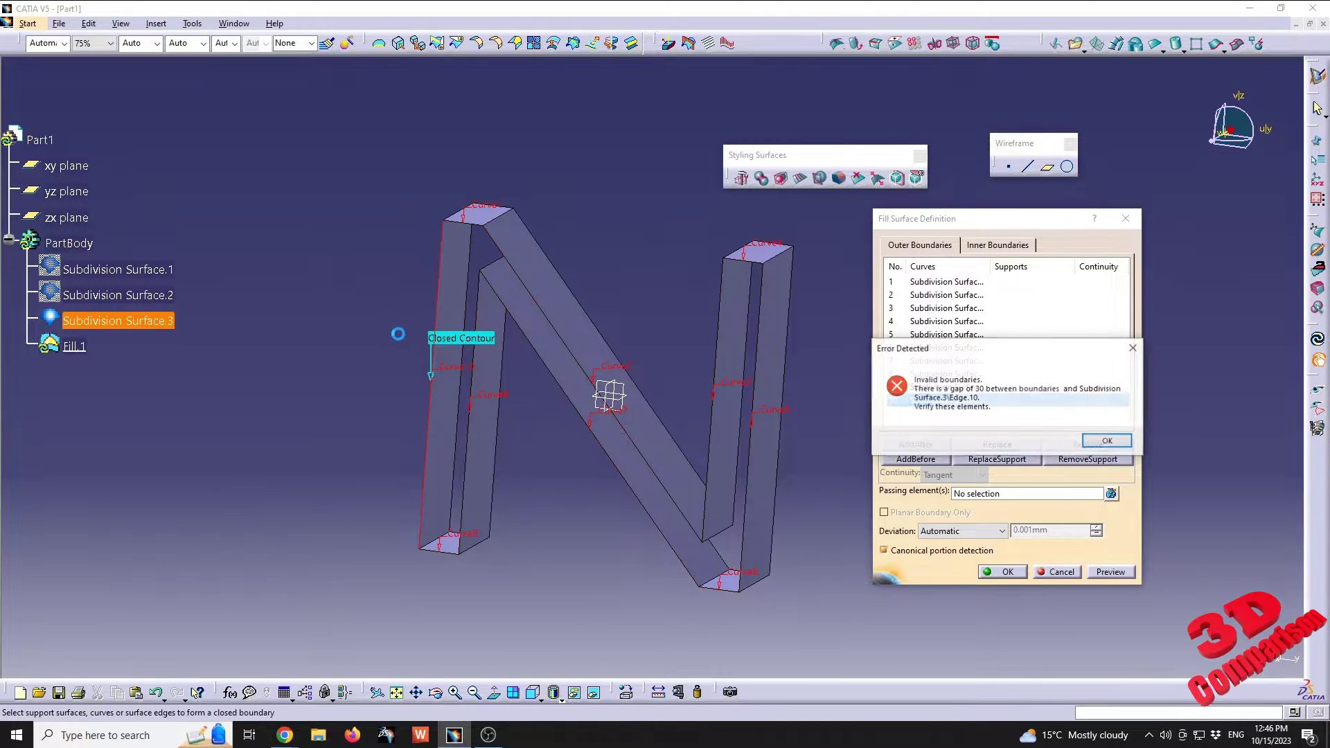
{"action": "left_click", "coordinate": [1107, 441]}
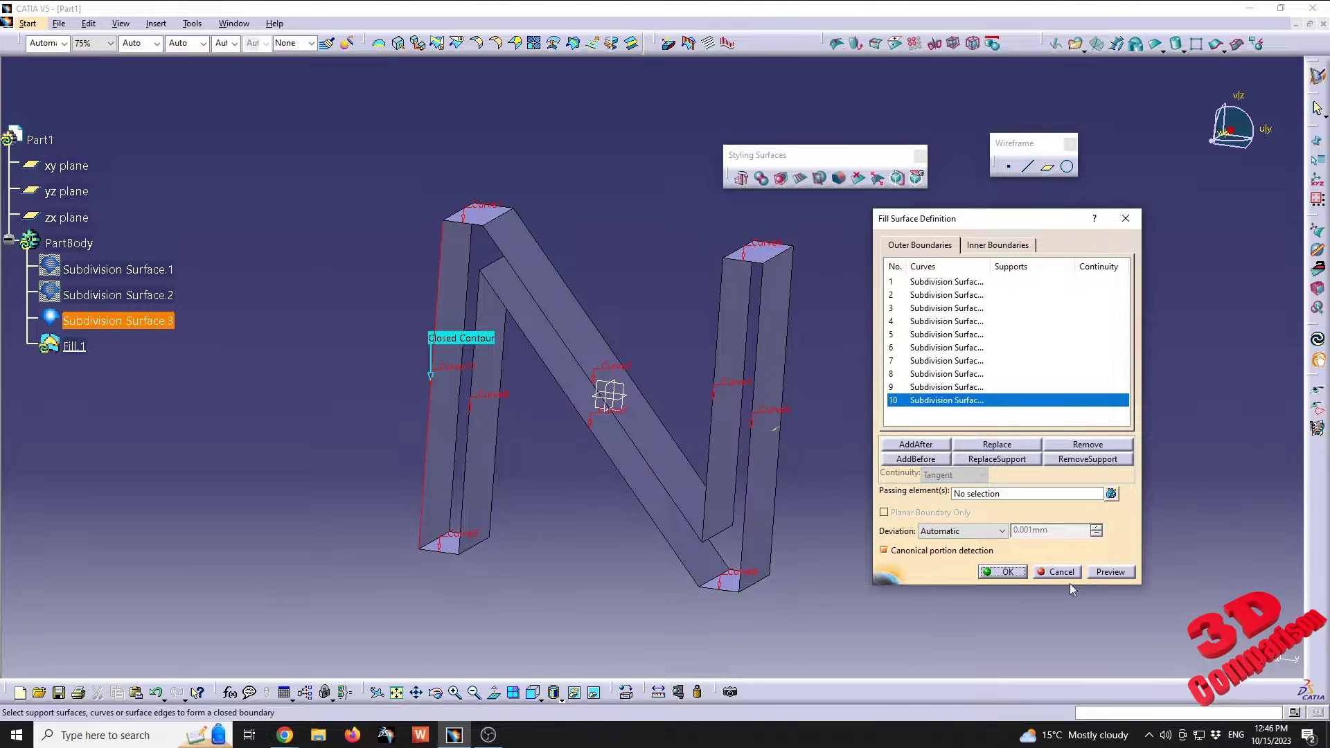
Preview the ten-curve fill on the N's front side and create it.
{"action": "left_click", "coordinate": [1110, 573]}
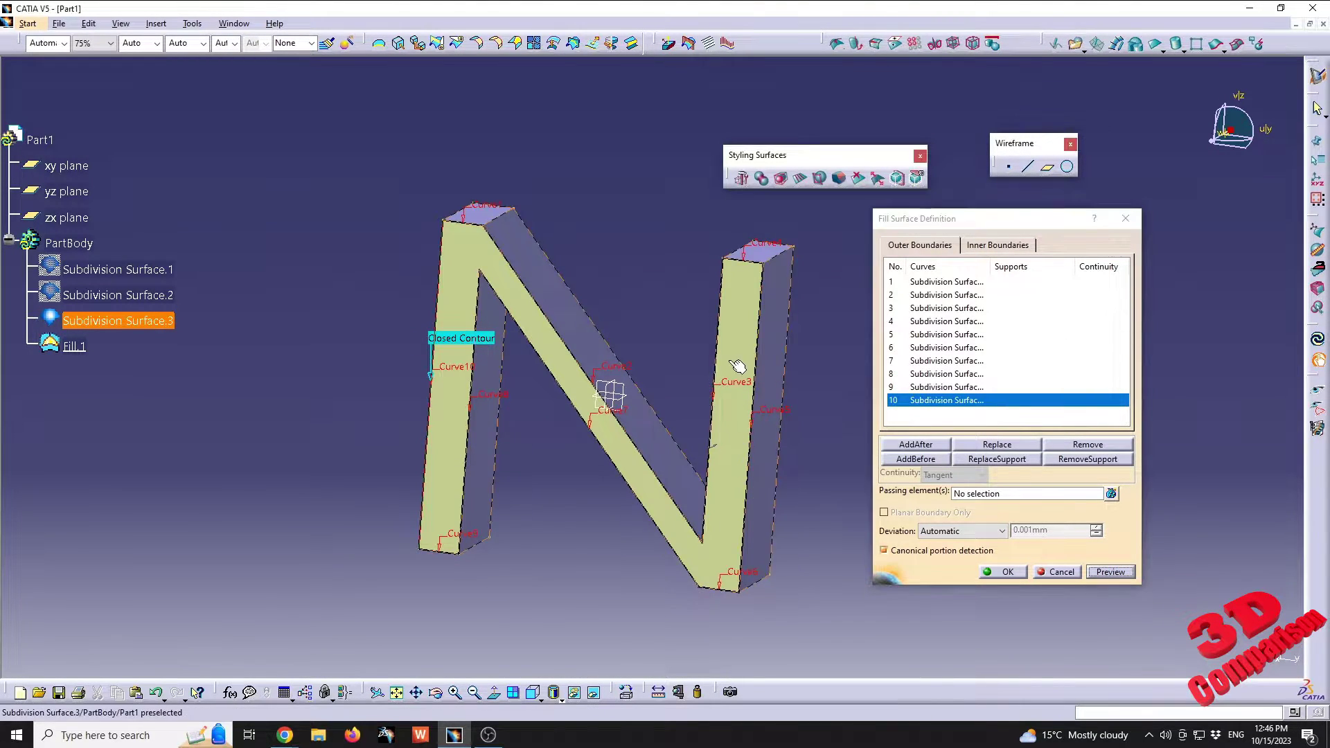
{"action": "middle_click_drag", "start_coordinate": [741, 368], "coordinate": [607, 359]}
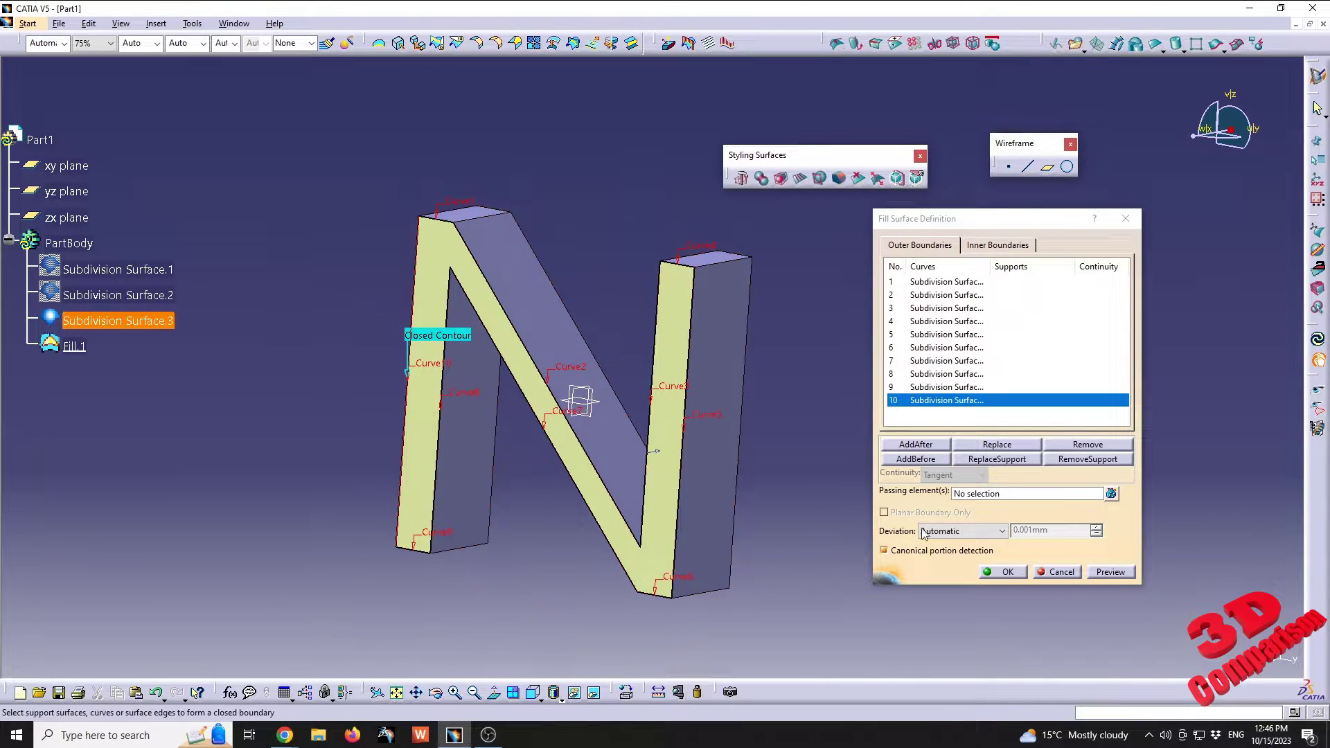
{"action": "left_click", "coordinate": [1008, 572]}
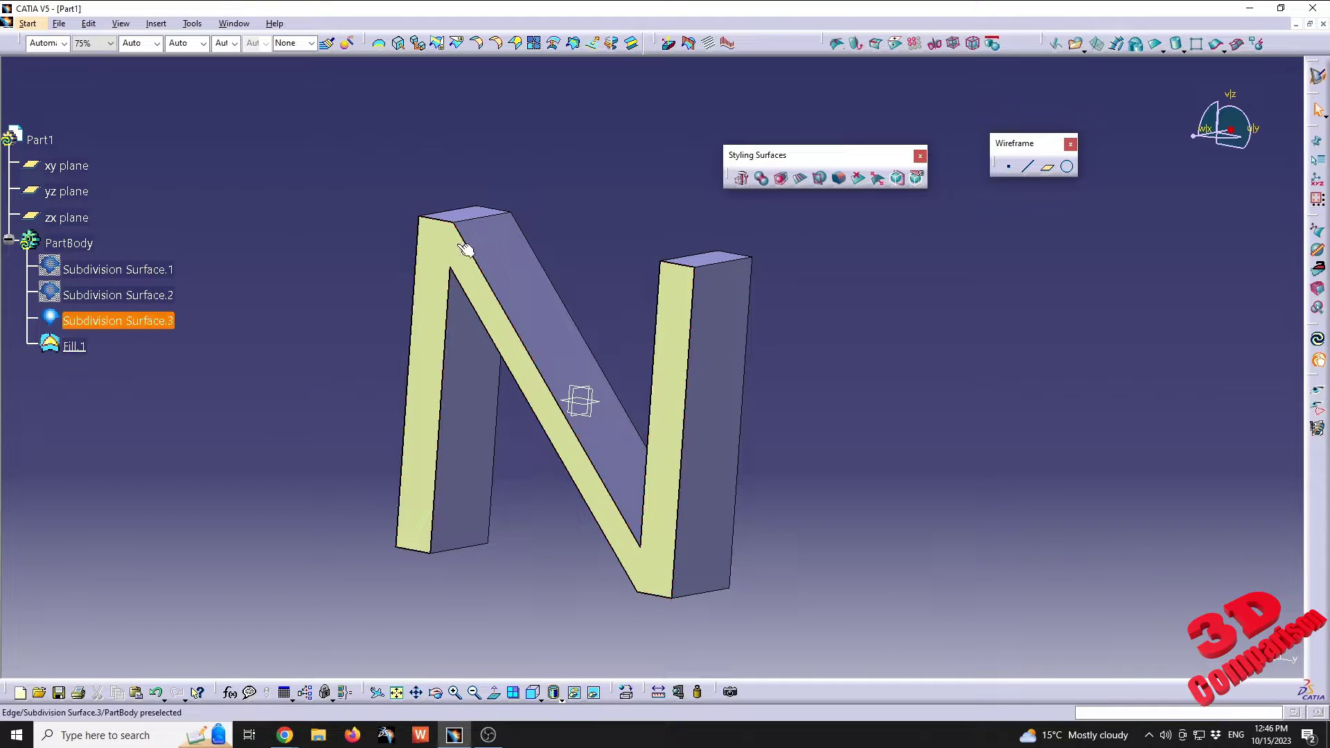
Reopen the extruded N for editing, translate the first leg's top face upward by about 7.6 mm, and leave the editing.
{"action": "left_click", "coordinate": [147, 326]}
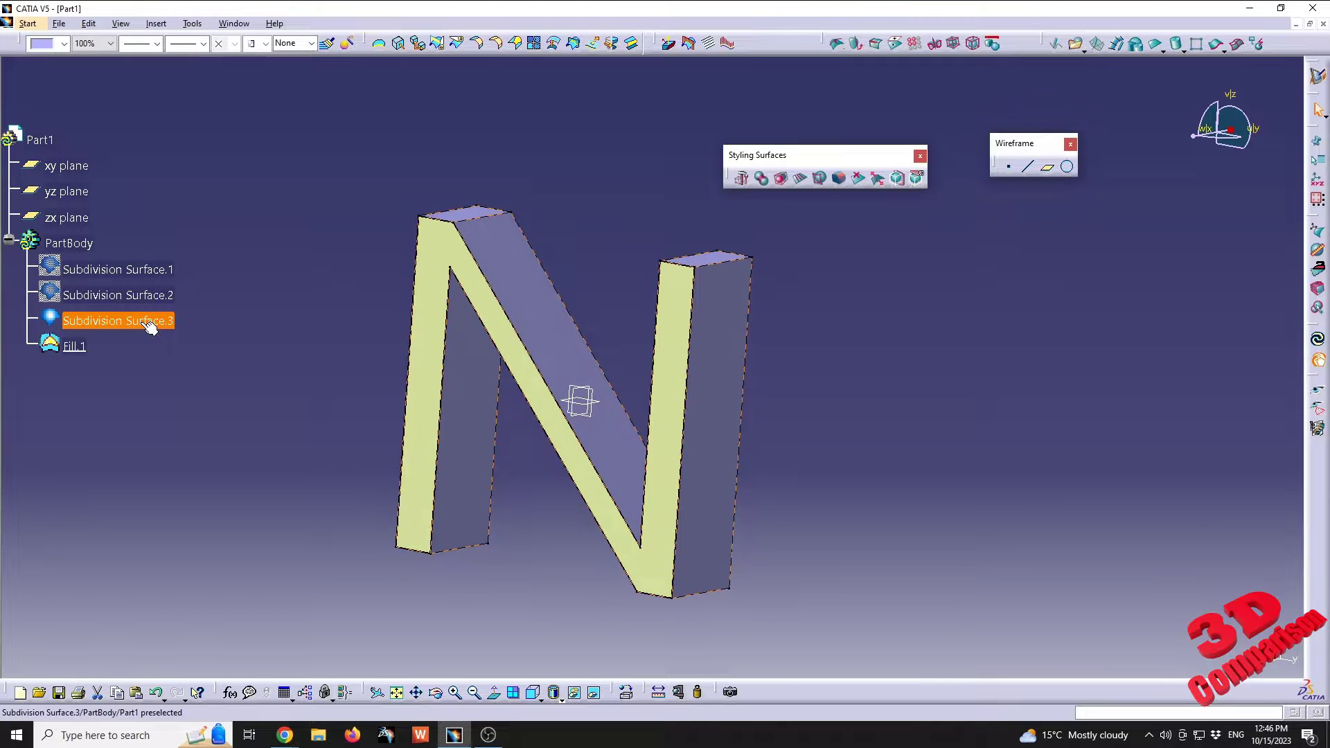
{"action": "double_click", "coordinate": [149, 324]}
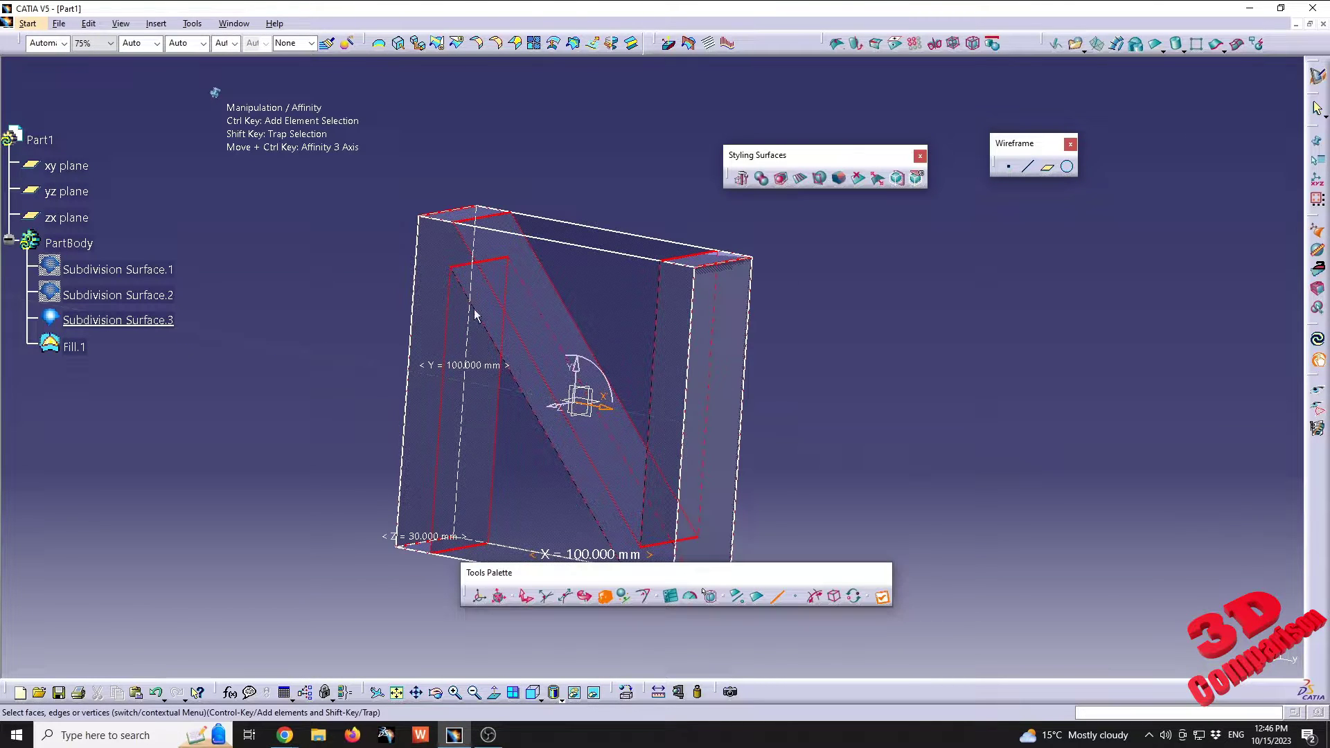
{"action": "left_click", "coordinate": [604, 596]}
{"action": "middle_click_drag", "start_coordinate": [624, 526], "coordinate": [738, 509]}
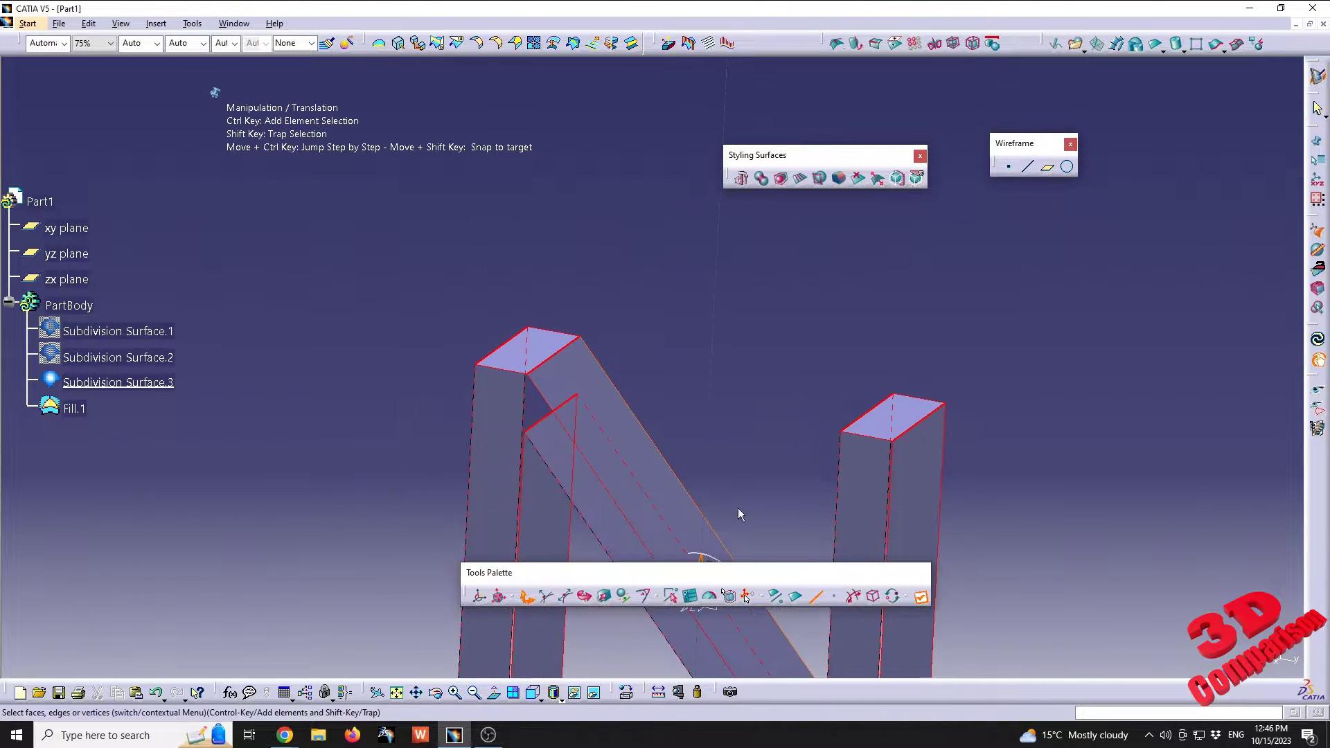
{"action": "left_click", "coordinate": [546, 356]}
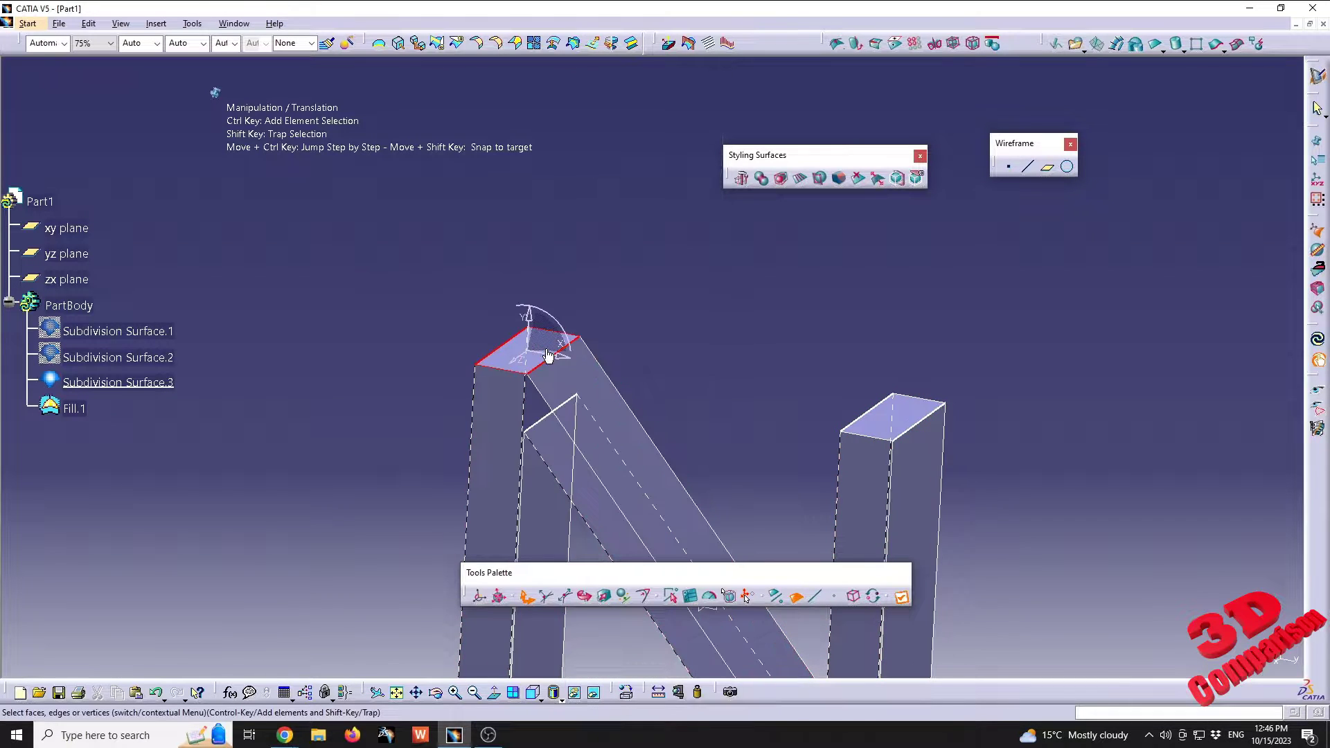
{"action": "left_click_drag", "start_coordinate": [528, 325], "coordinate": [541, 295]}
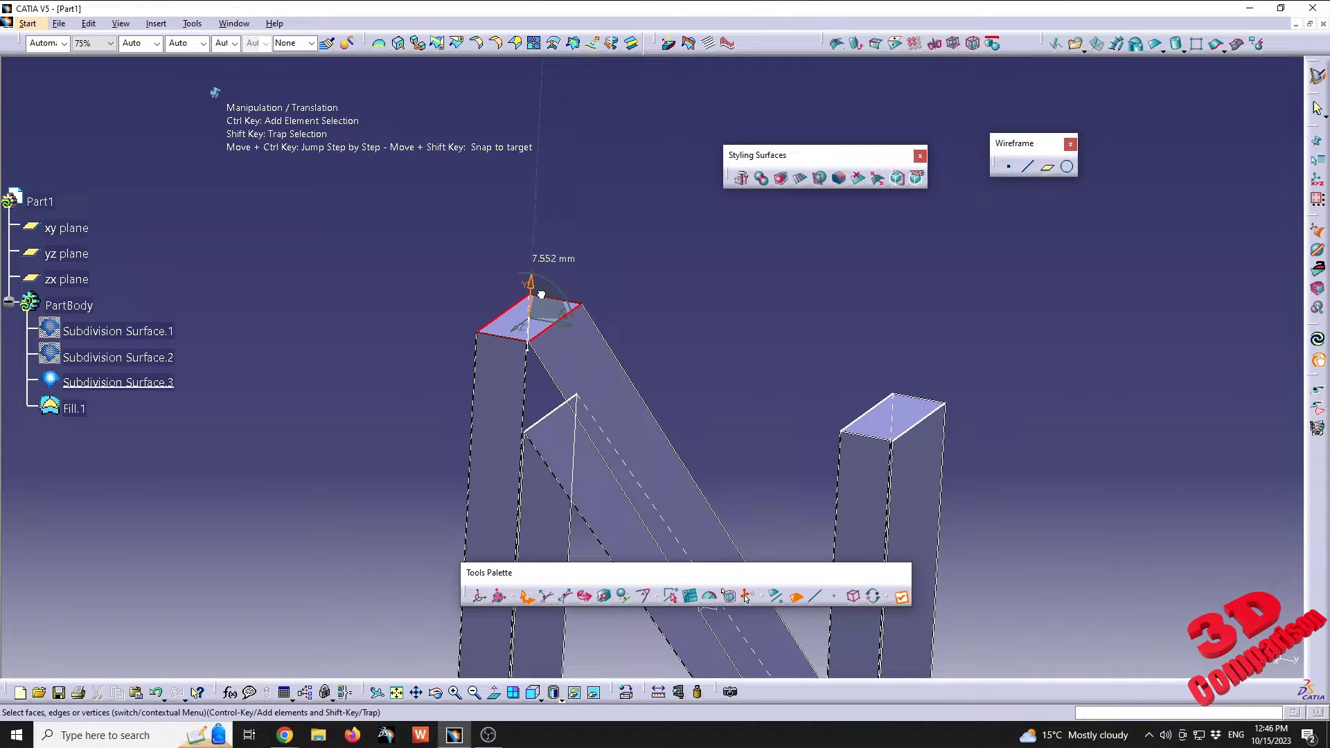
{"action": "middle_click_drag", "start_coordinate": [742, 460], "coordinate": [647, 268]}
{"action": "double_click", "coordinate": [668, 378]}
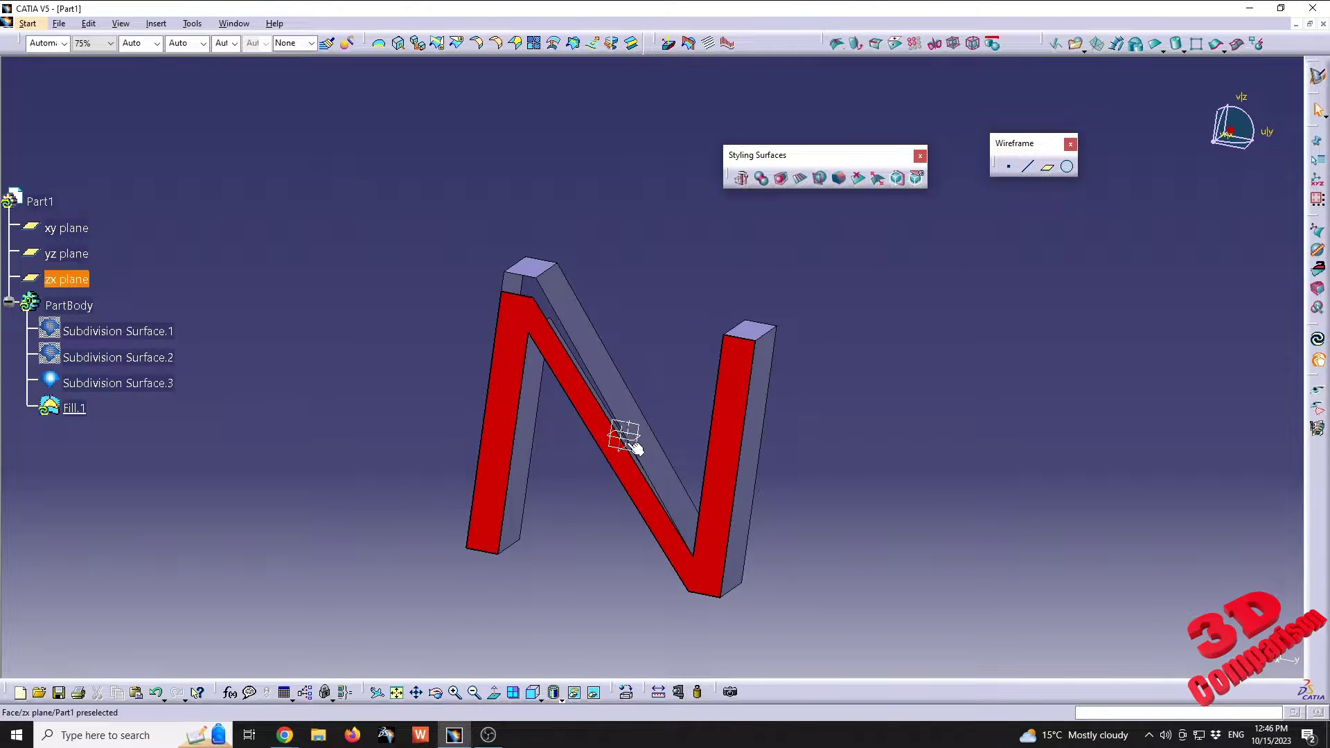
Run a local update on the fill surface so that it follows the modified N.
{"action": "right_click", "coordinate": [54, 414]}
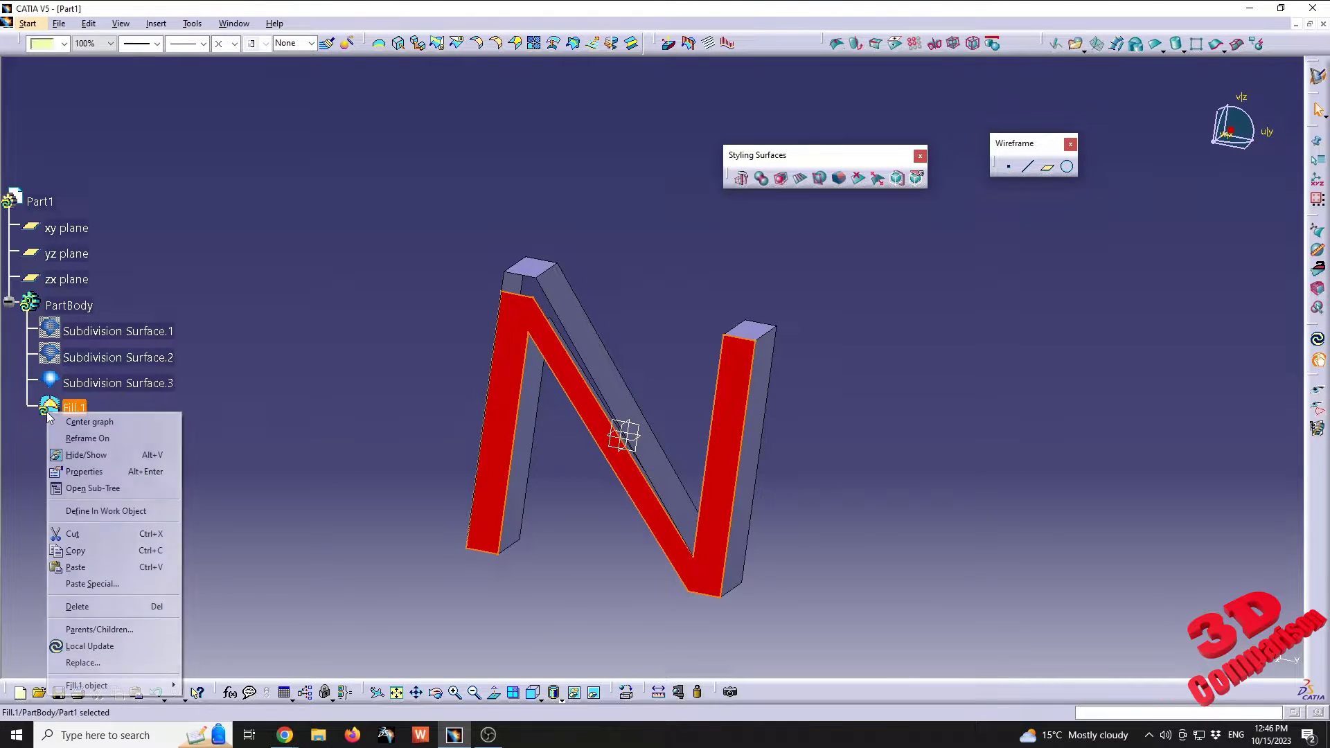
{"action": "left_click", "coordinate": [118, 650]}
{"action": "middle_click_drag", "start_coordinate": [623, 544], "coordinate": [600, 335]}
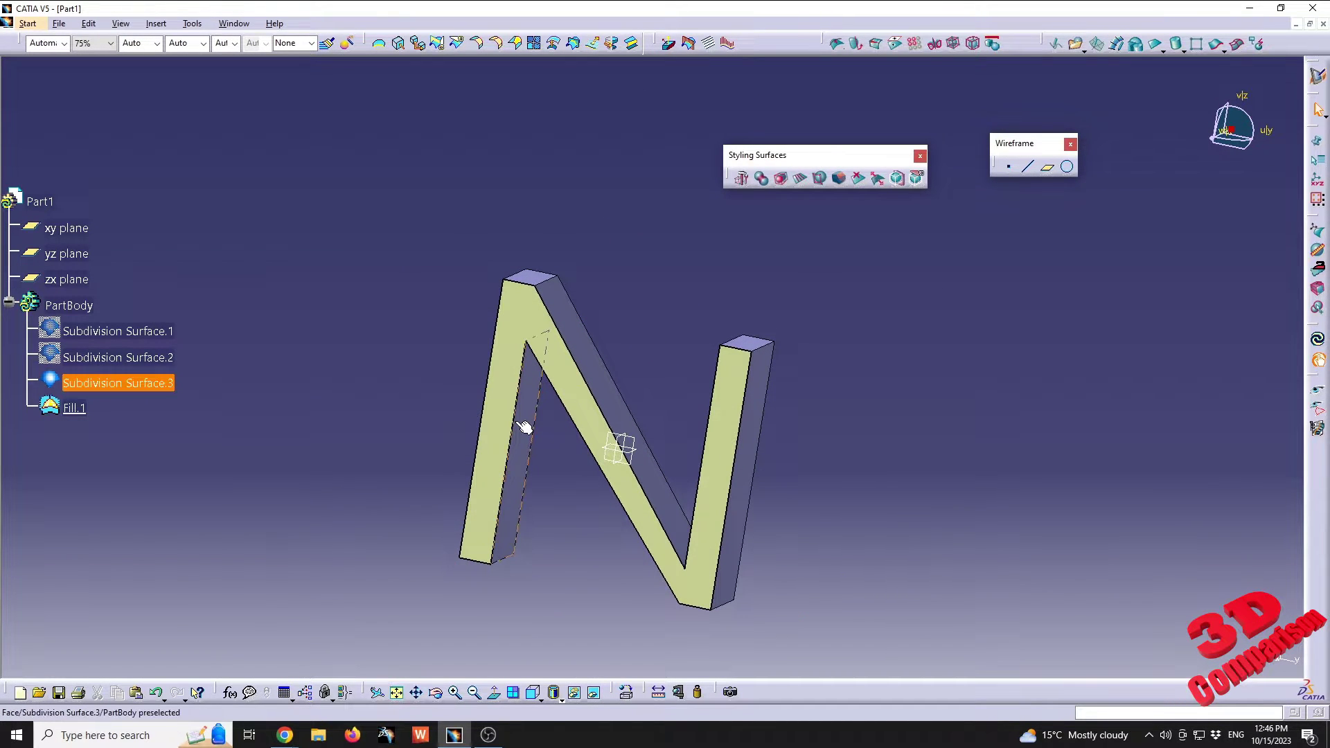
{"action": "middle_click_drag", "start_coordinate": [925, 438], "coordinate": [675, 351]}
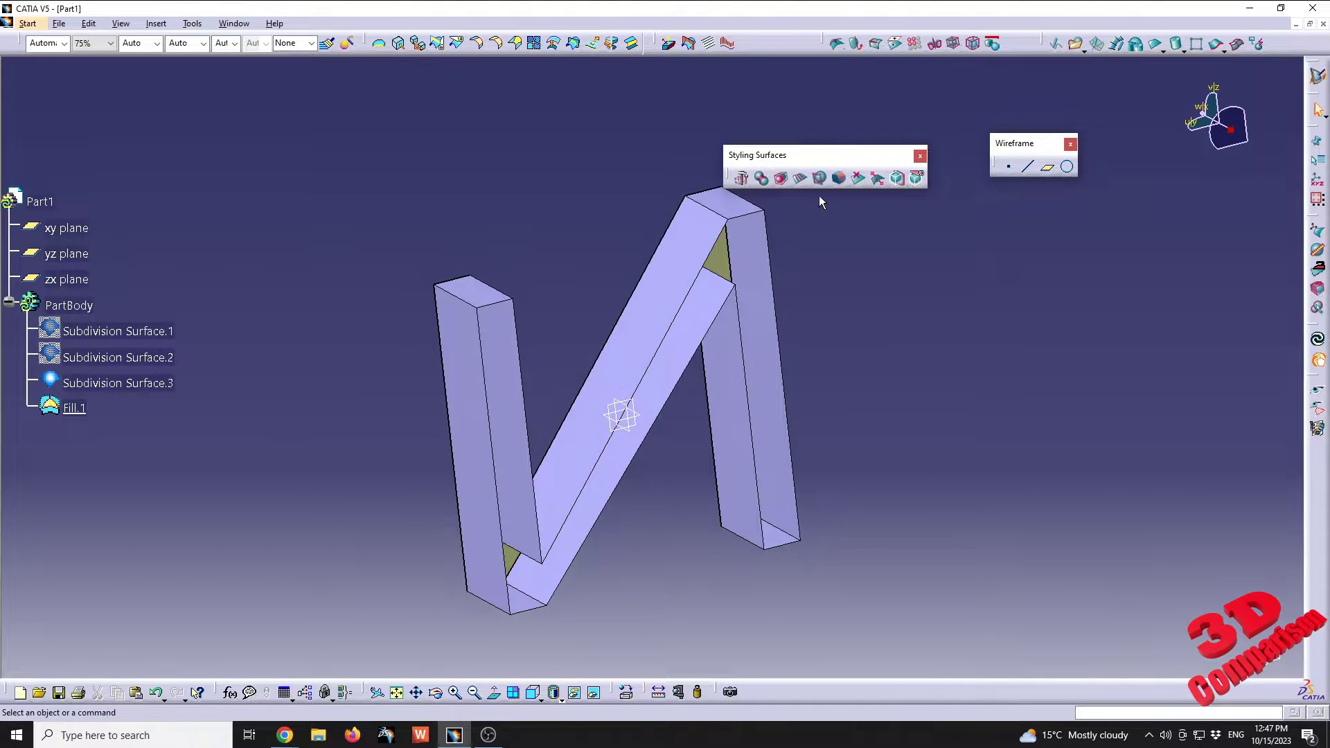
Add a cylinder subdivision primitive and translate it about 46.1 mm sideways, clear of the N.
{"action": "left_click_drag", "start_coordinate": [829, 98], "coordinate": [828, 99]}
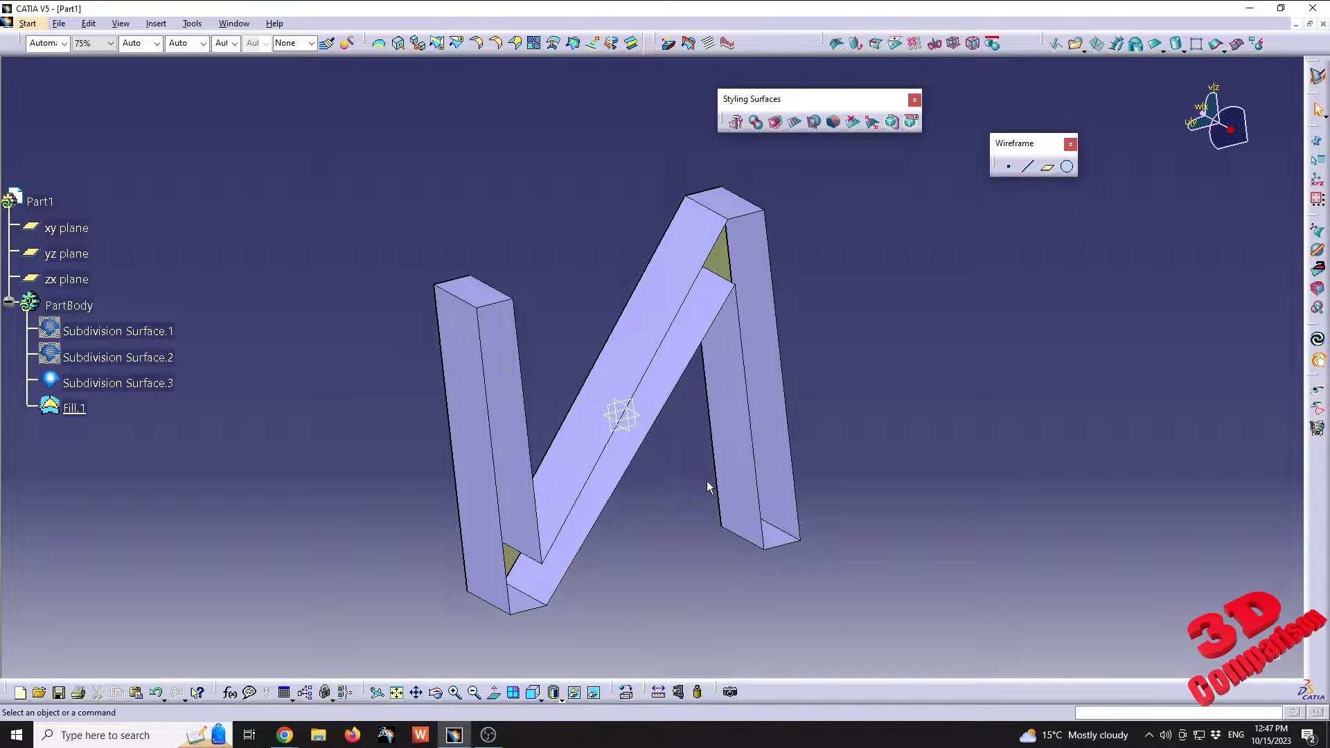
{"action": "middle_click_drag", "start_coordinate": [1004, 361], "coordinate": [796, 349]}
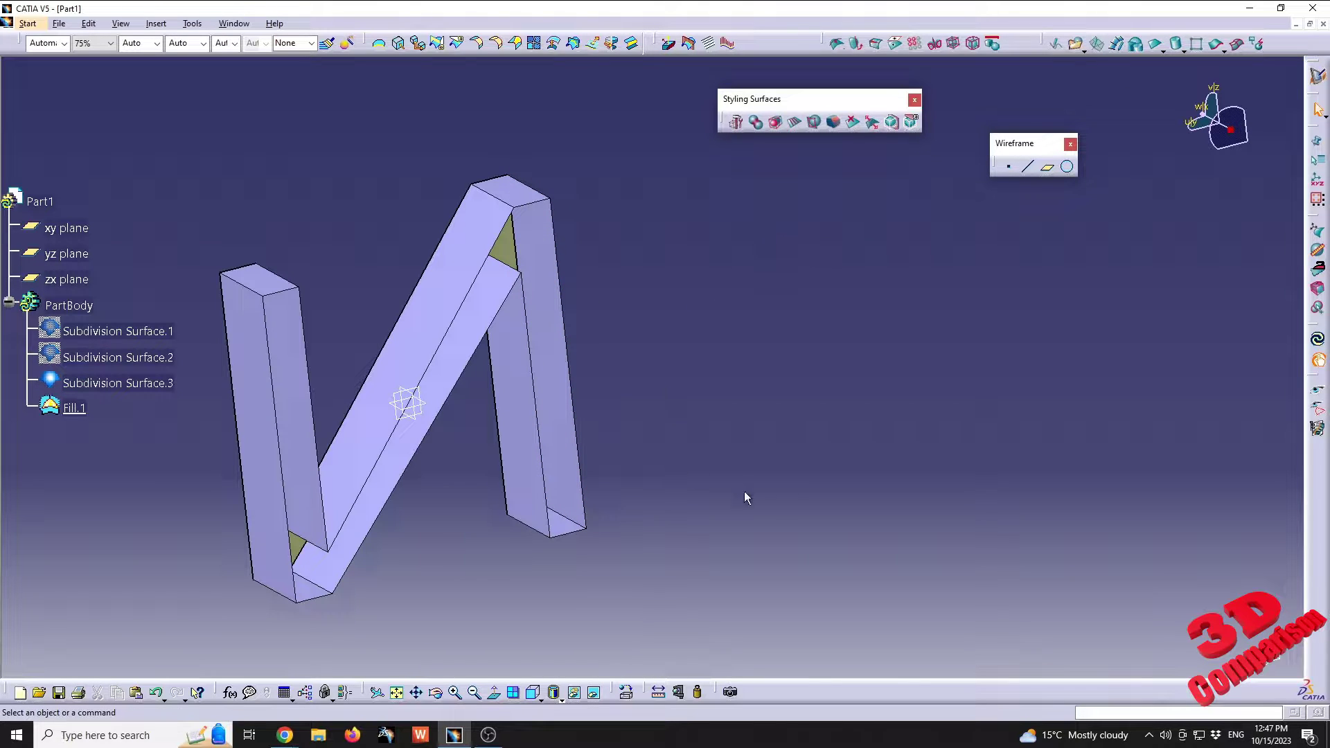
{"action": "left_click", "coordinate": [1177, 44]}
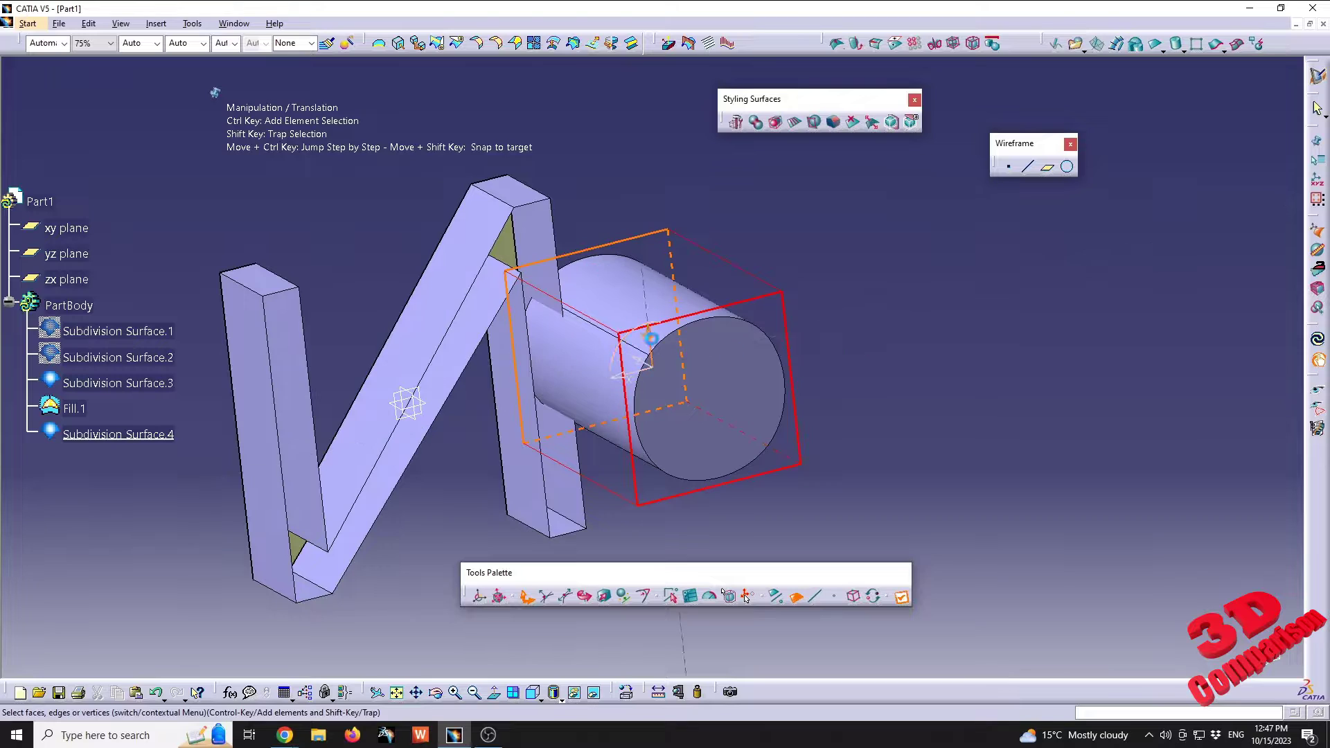
{"action": "left_click_drag", "start_coordinate": [632, 355], "coordinate": [794, 336]}
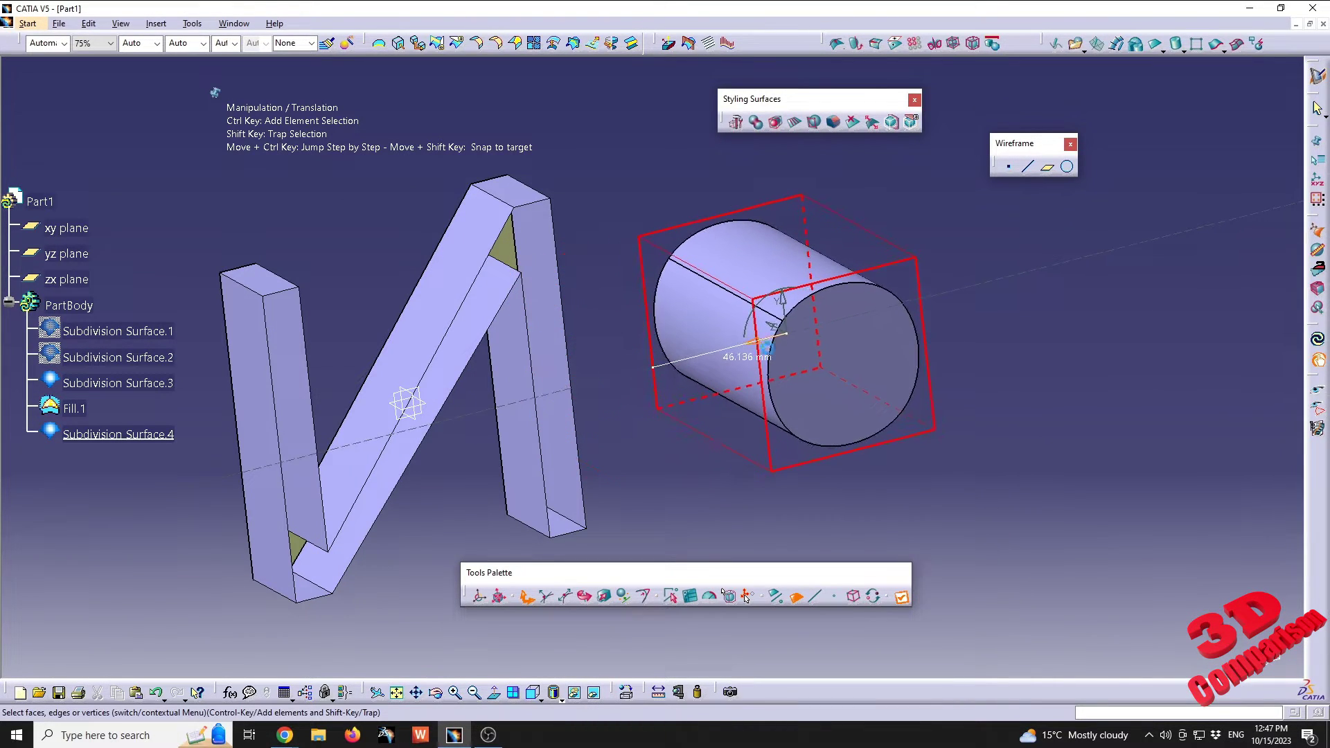
{"action": "key", "text": "Escape"}
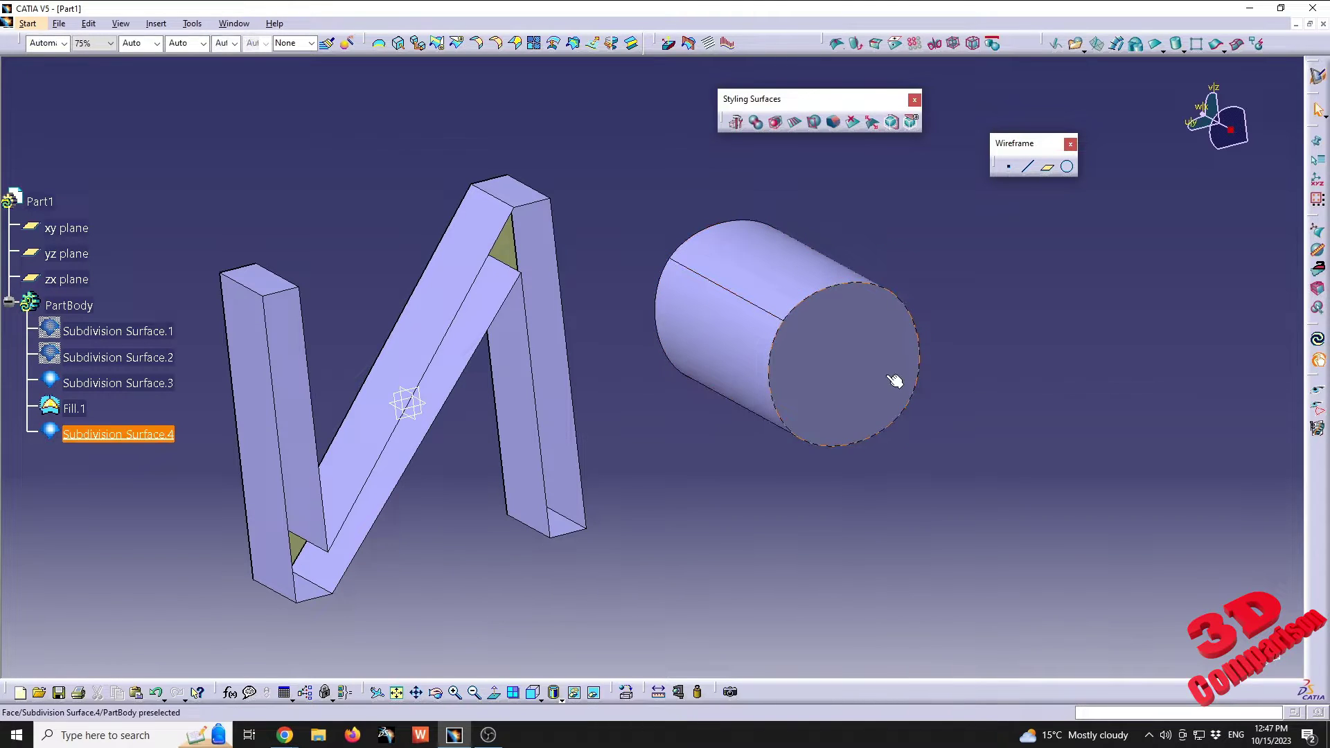
Erase the cylinder's flat circular end face nearest the viewer and leave the Erasing tool.
{"action": "left_click", "coordinate": [853, 122]}
{"action": "left_click", "coordinate": [875, 358]}
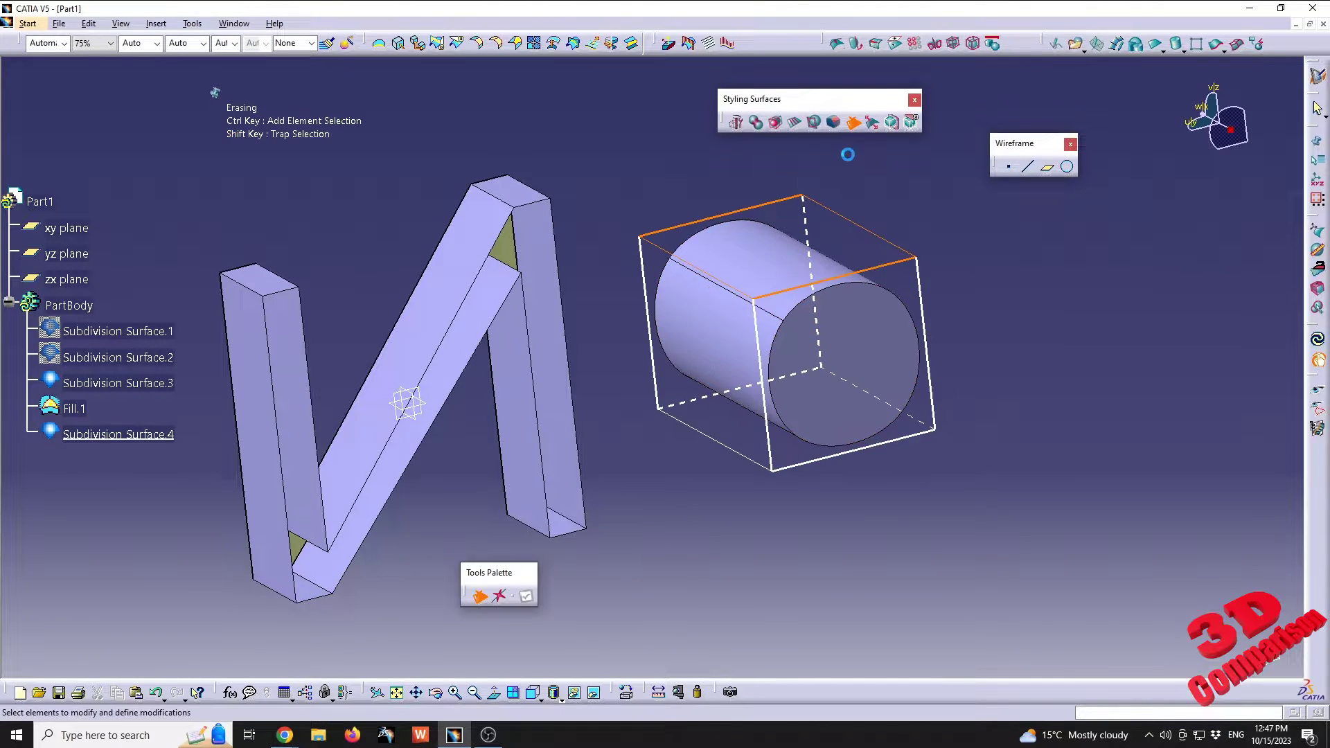
{"action": "left_click", "coordinate": [870, 391]}
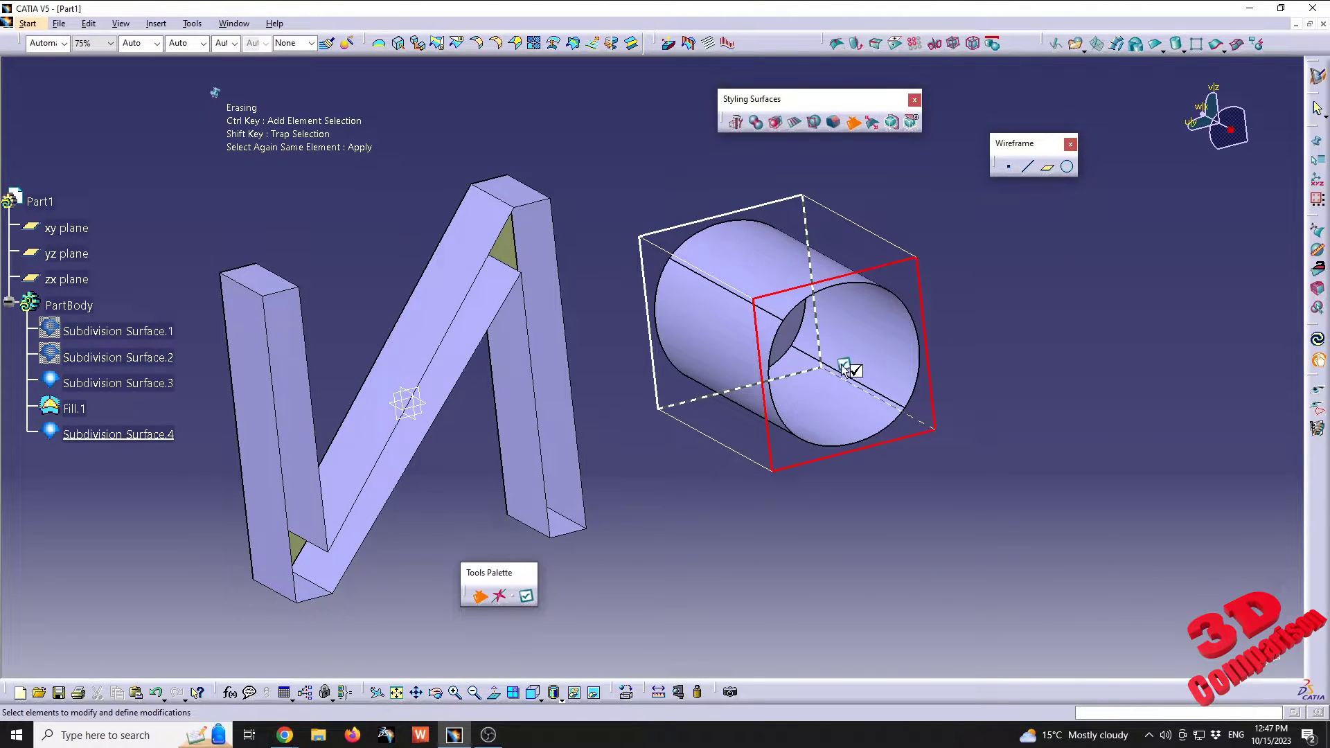
{"action": "mouse_move", "coordinate": [870, 410]}
{"action": "middle_mouse_down"}
{"action": "mouse_move", "coordinate": [811, 400]}
{"action": "mouse_move", "coordinate": [802, 296]}
{"action": "middle_mouse_up"}
{"action": "key", "text": "Escape"}
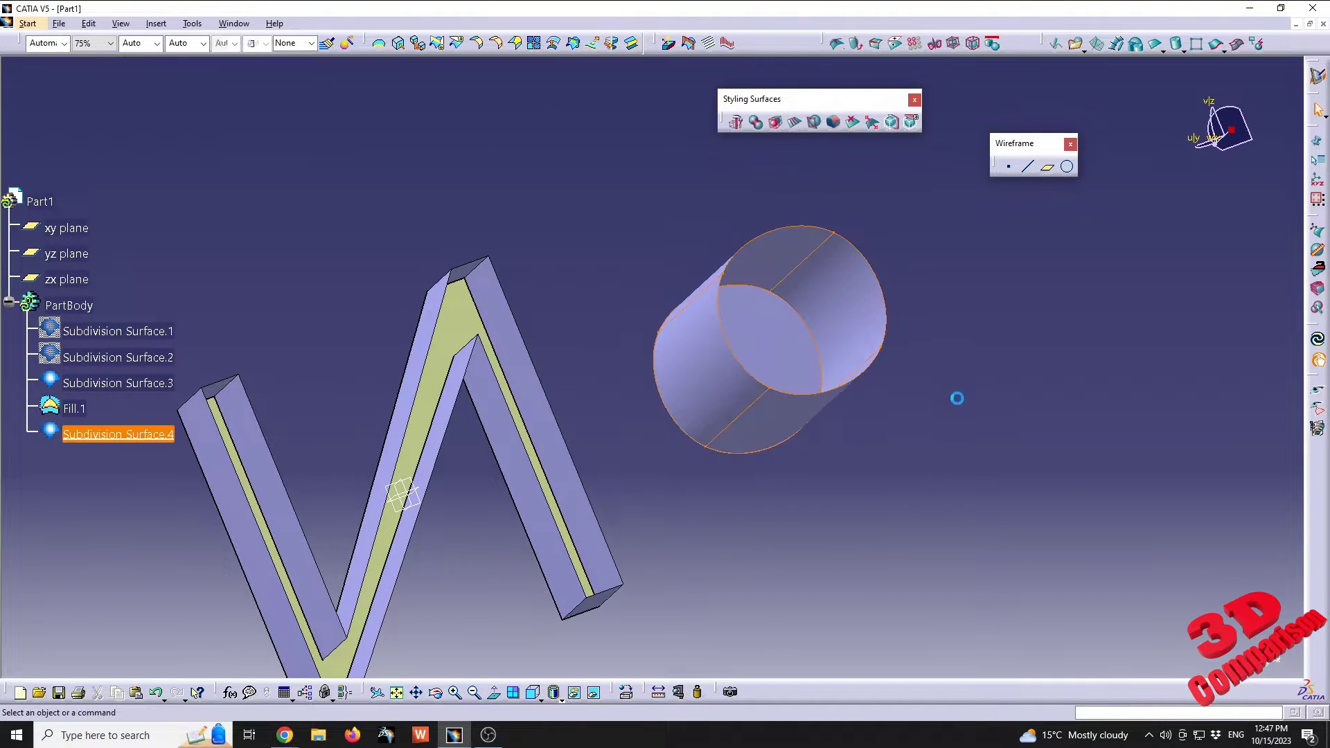
{"action": "mouse_move", "coordinate": [956, 395]}
{"action": "middle_mouse_down"}
{"action": "mouse_move", "coordinate": [807, 462]}
{"action": "mouse_move", "coordinate": [676, 305]}
{"action": "mouse_move", "coordinate": [692, 252]}
{"action": "mouse_move", "coordinate": [717, 303]}
{"action": "middle_mouse_up"}
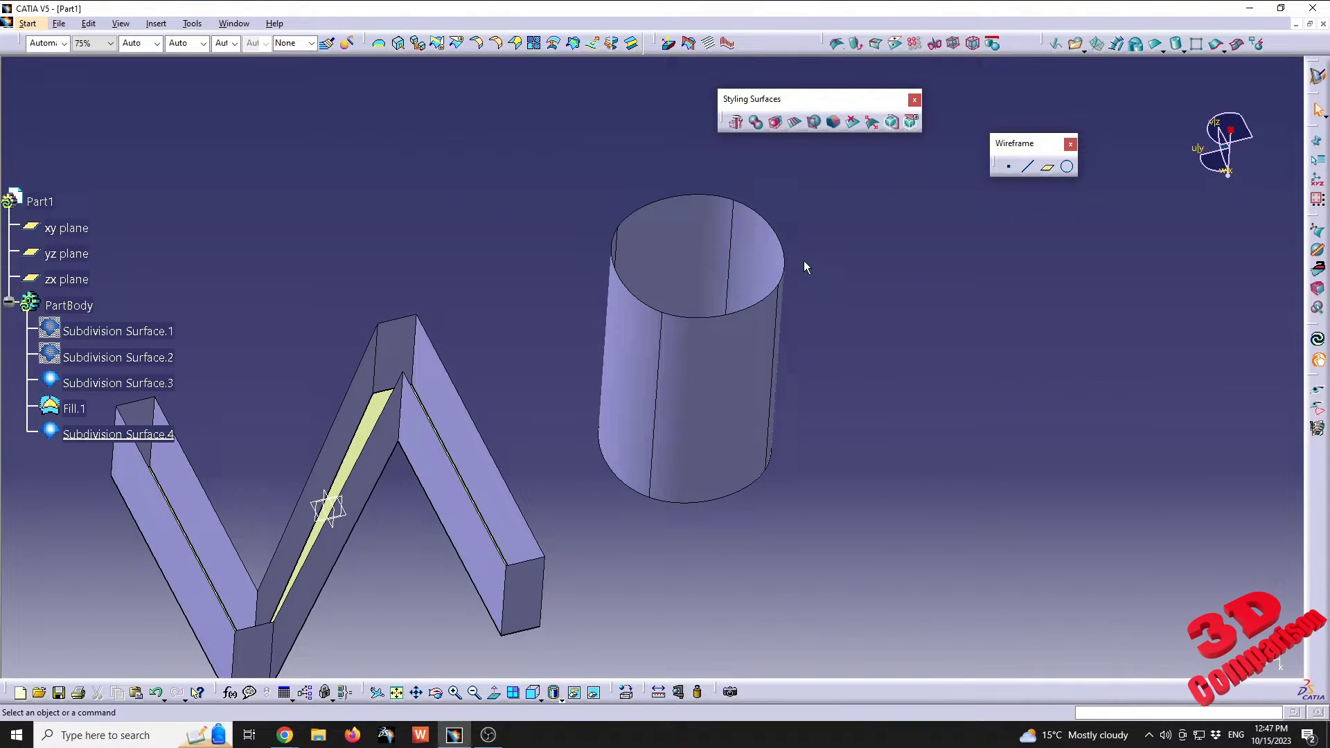
Use the Merge tool on the open cylinder, joining its free rim edges in Merge/Join mode to close the open end.
{"action": "left_click", "coordinate": [757, 123]}
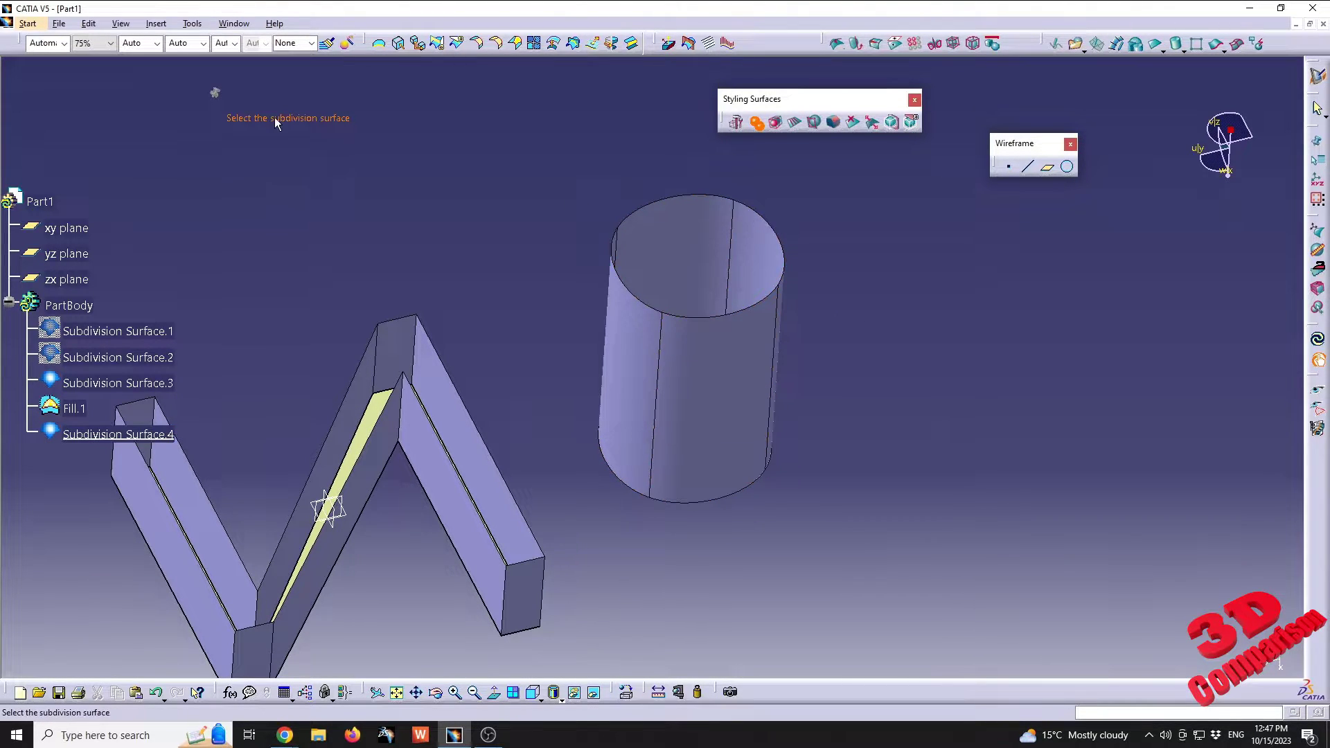
{"action": "left_click", "coordinate": [757, 239]}
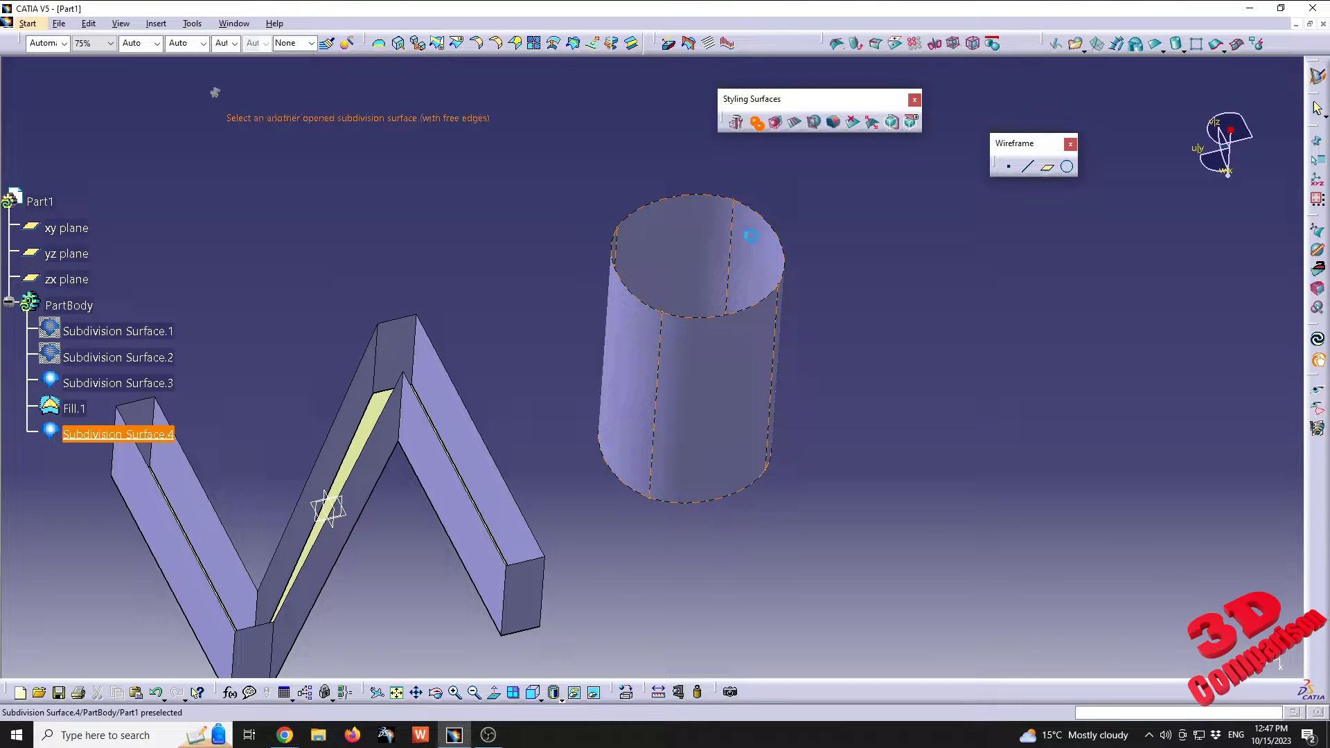
{"action": "left_click", "coordinate": [783, 331]}
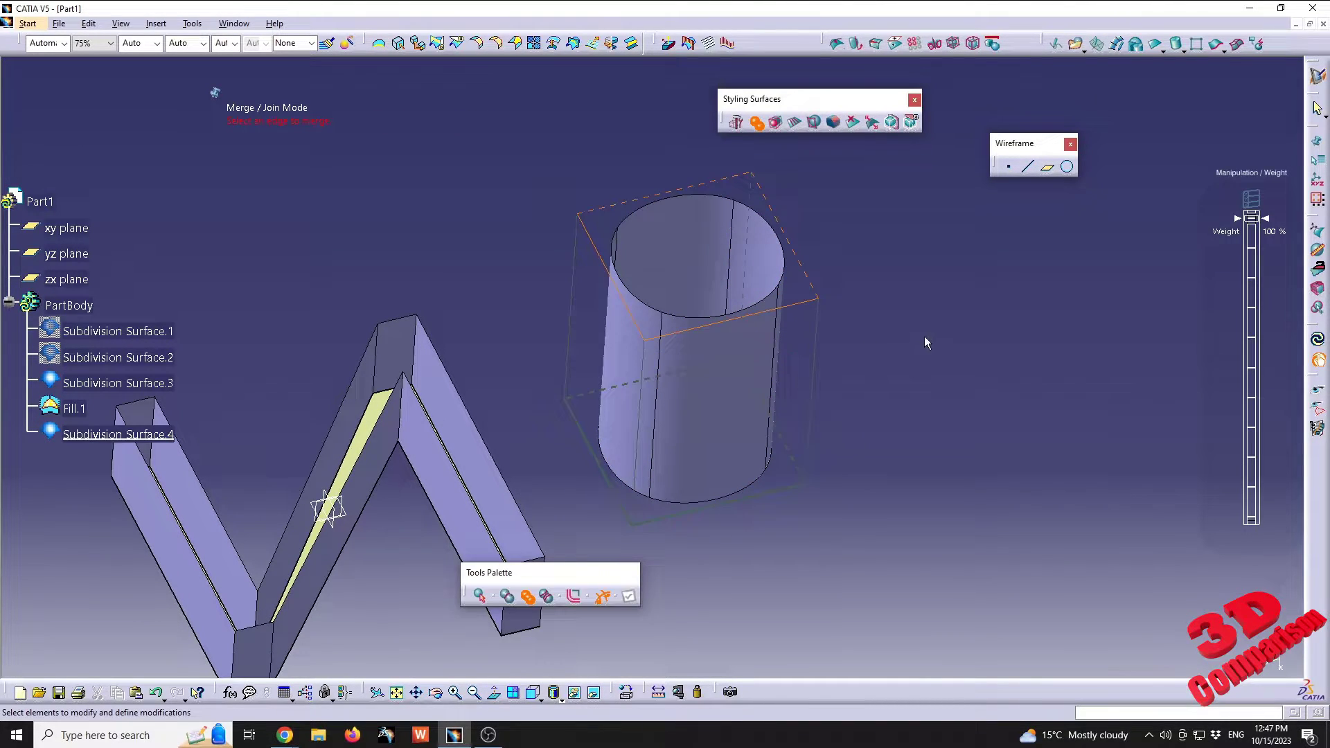
{"action": "middle_click_drag", "start_coordinate": [927, 343], "coordinate": [894, 370]}
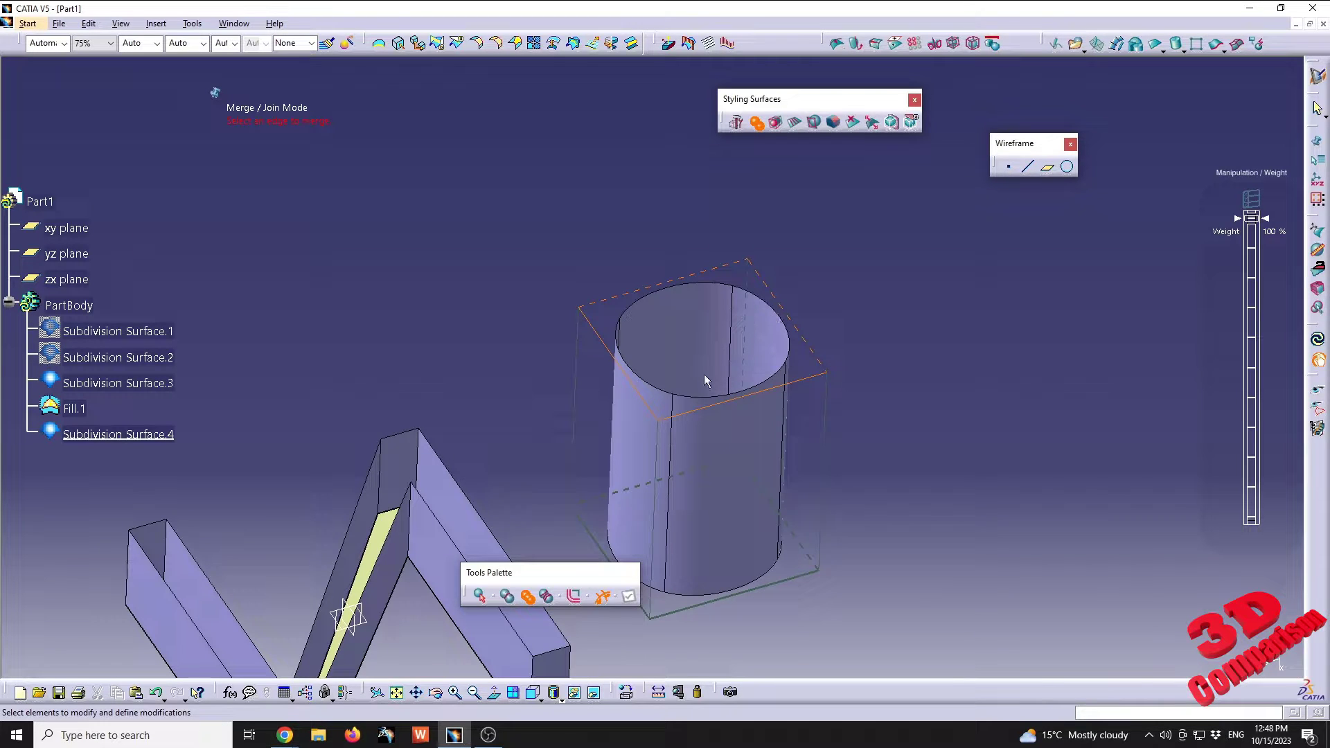
{"action": "left_click", "coordinate": [787, 381]}
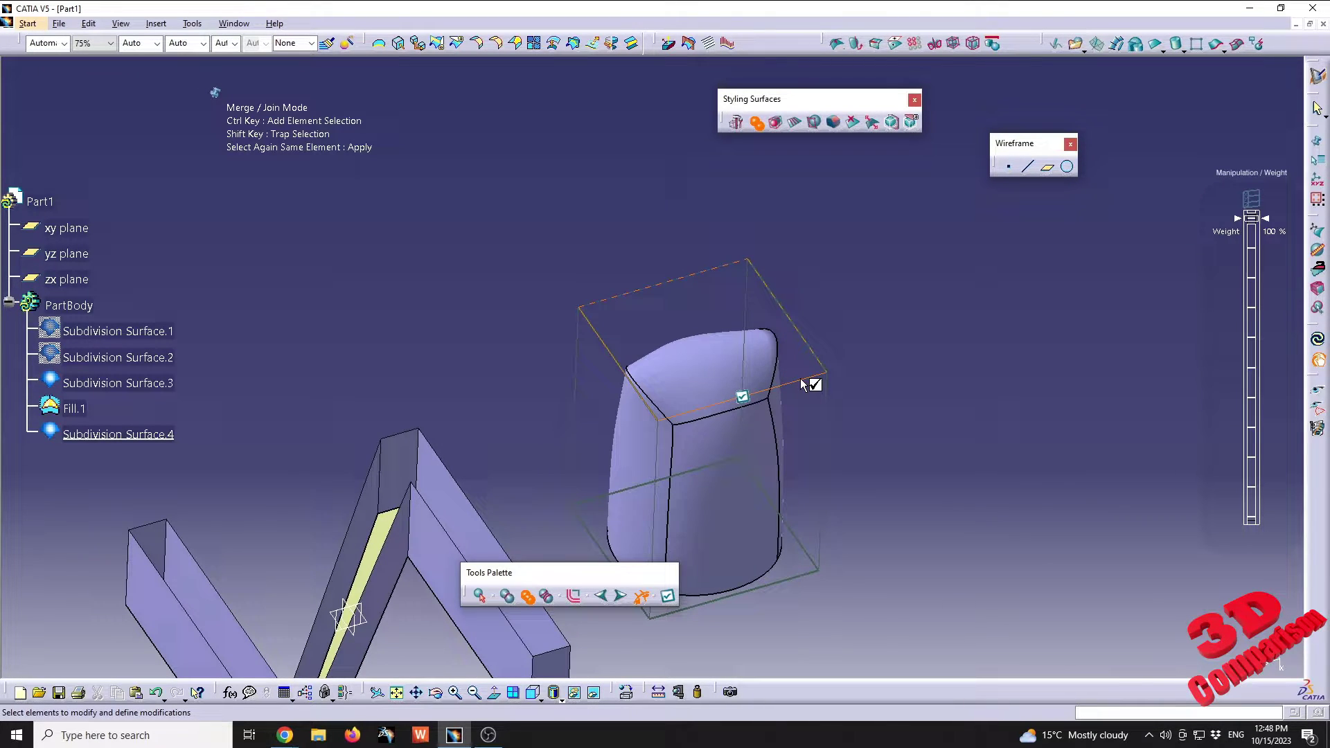
{"action": "middle_click_drag", "start_coordinate": [807, 521], "coordinate": [762, 528]}
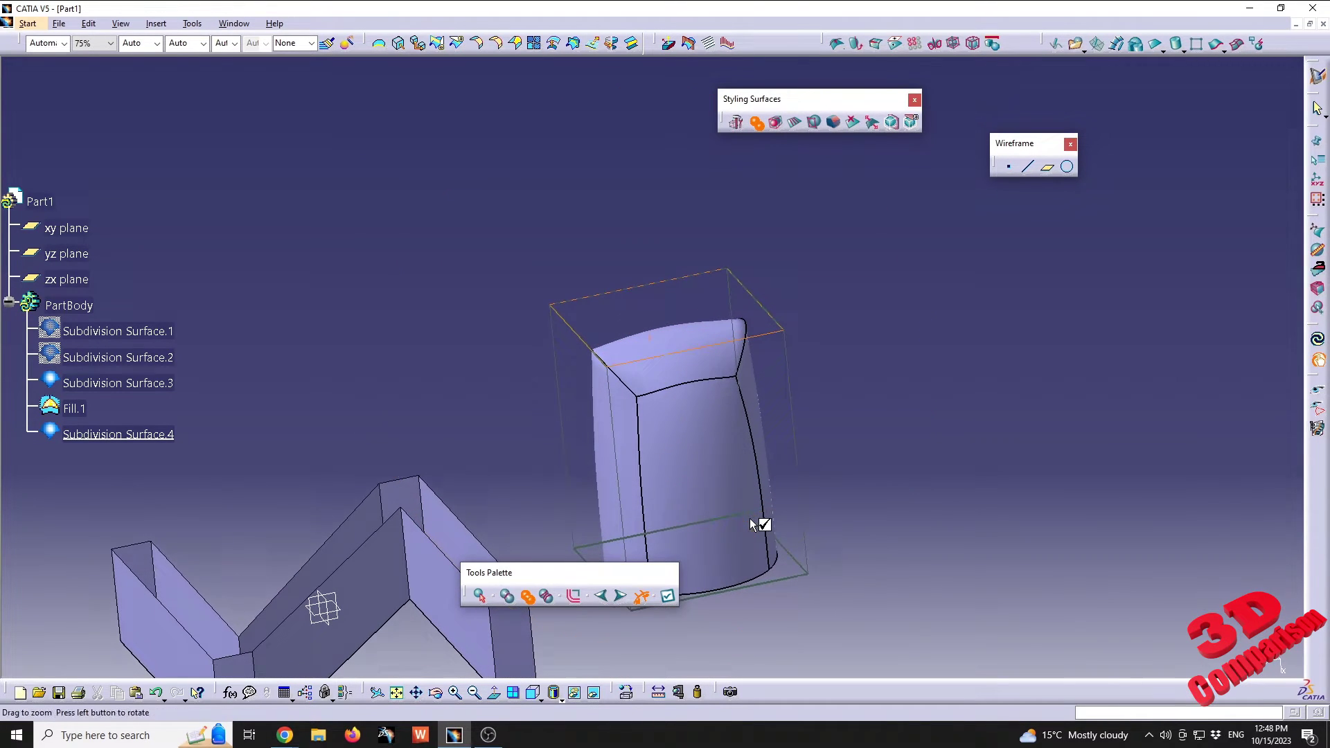
Toggle the smooth or sharp connection setting for the joined cylinder end and leave the Merge tool.
{"action": "left_click", "coordinate": [577, 597]}
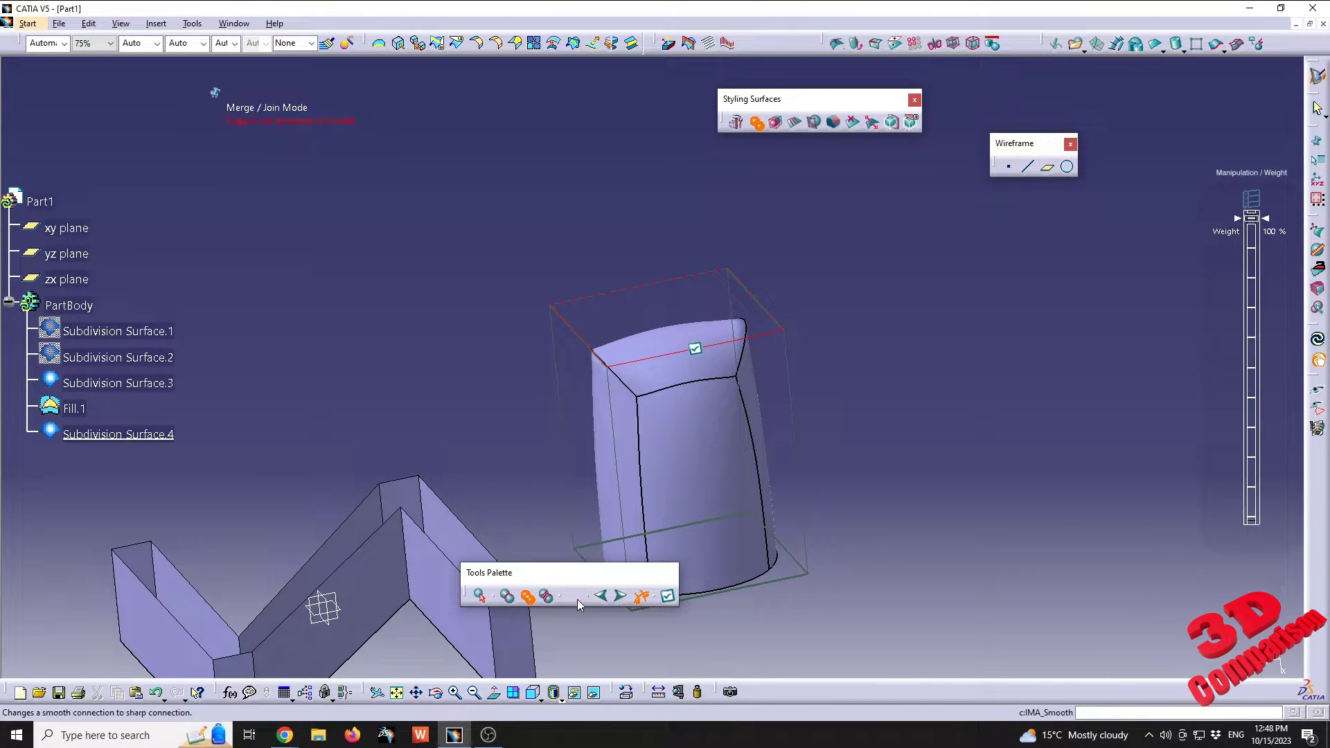
{"action": "middle_click_drag", "start_coordinate": [707, 445], "coordinate": [701, 305]}
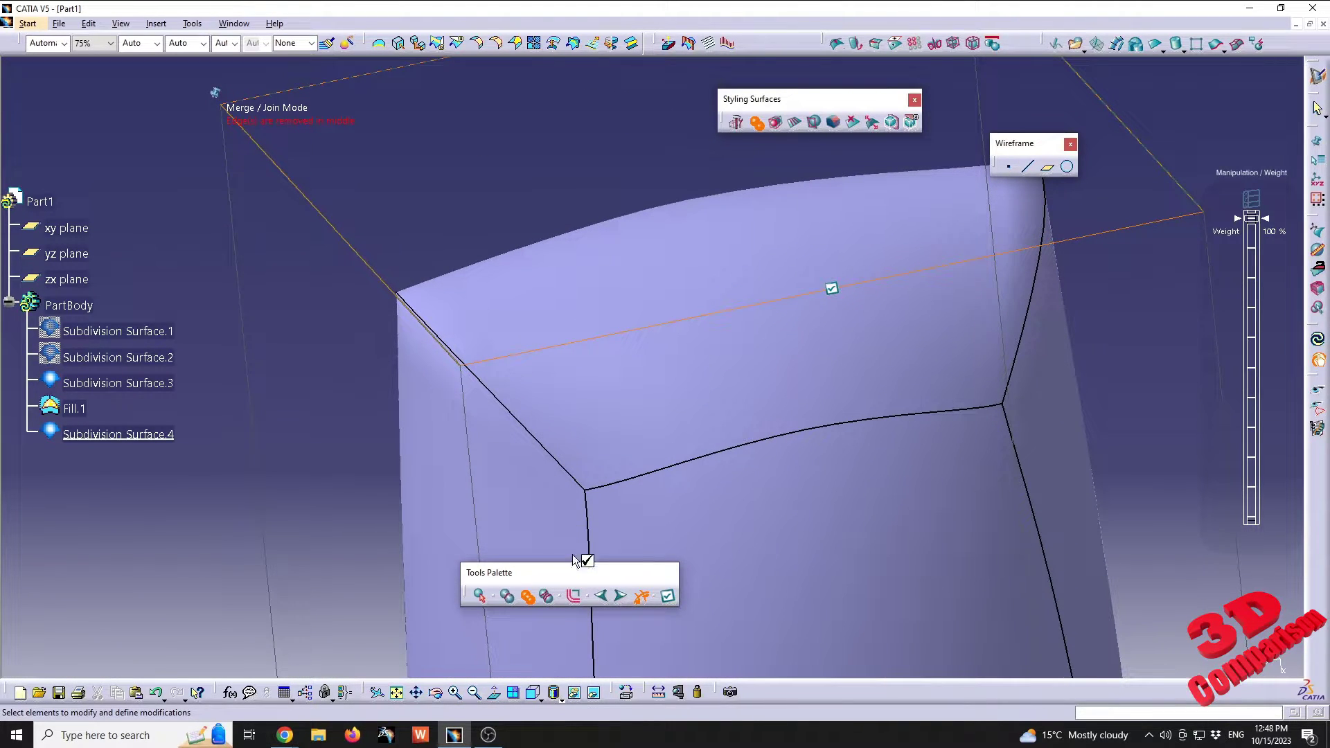
{"action": "left_click", "coordinate": [573, 595]}
{"action": "middle_click_drag", "start_coordinate": [537, 404], "coordinate": [752, 455]}
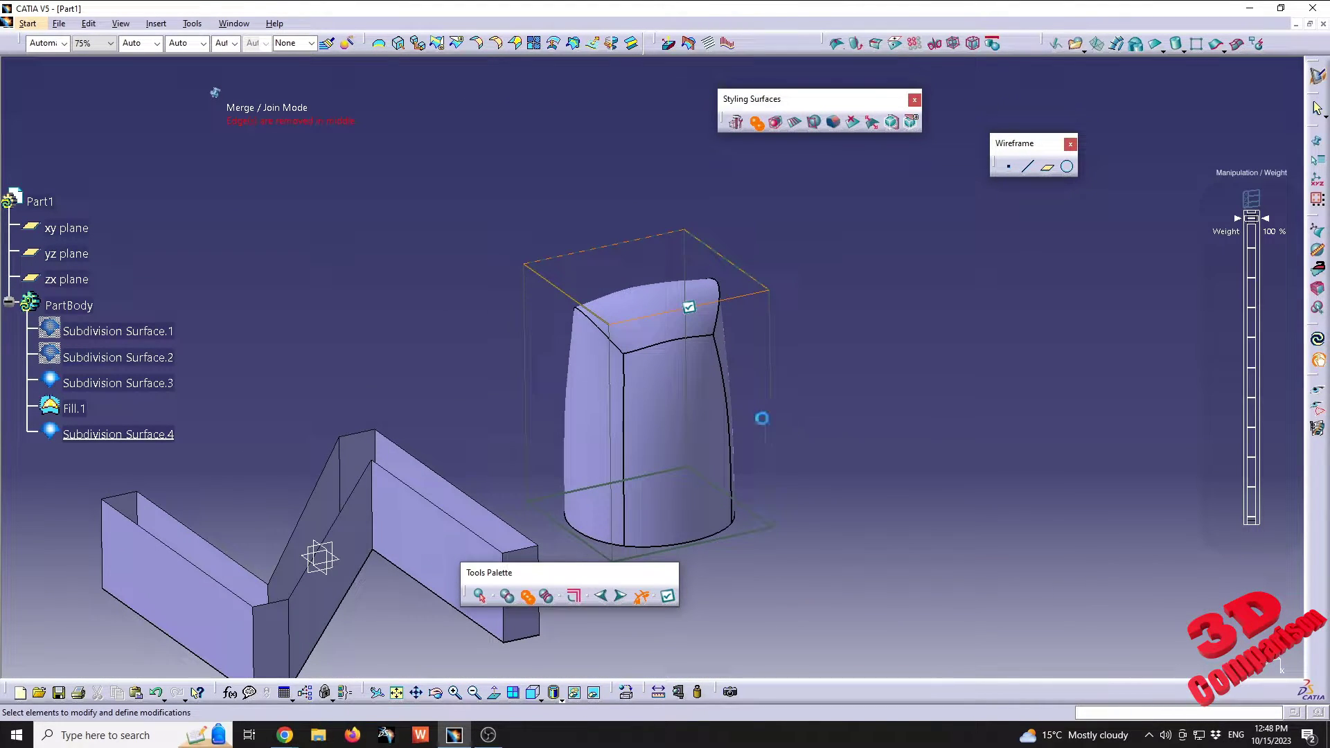
{"action": "left_click", "coordinate": [765, 395]}
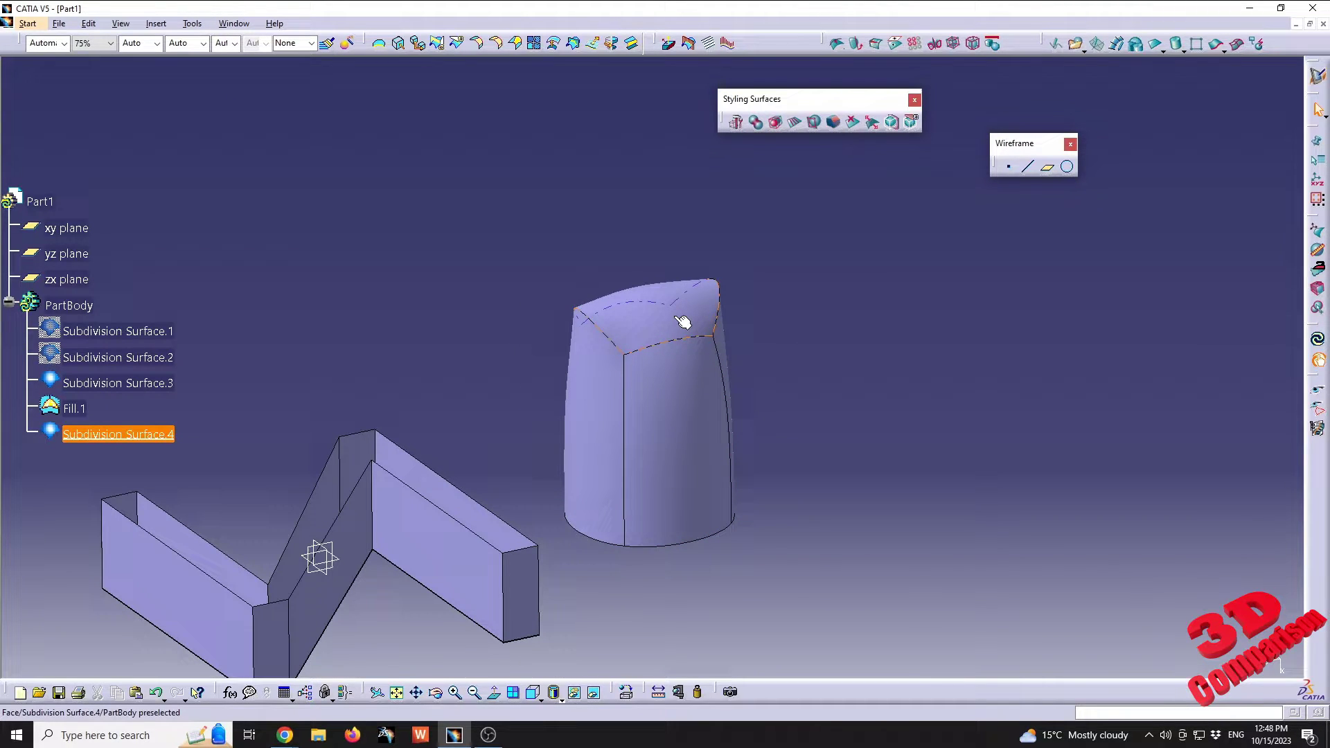
Reopen the cylinder for editing, raise the weight of its closed end face's edges to 100 %, and leave the editing.
{"action": "double_click", "coordinate": [683, 316]}
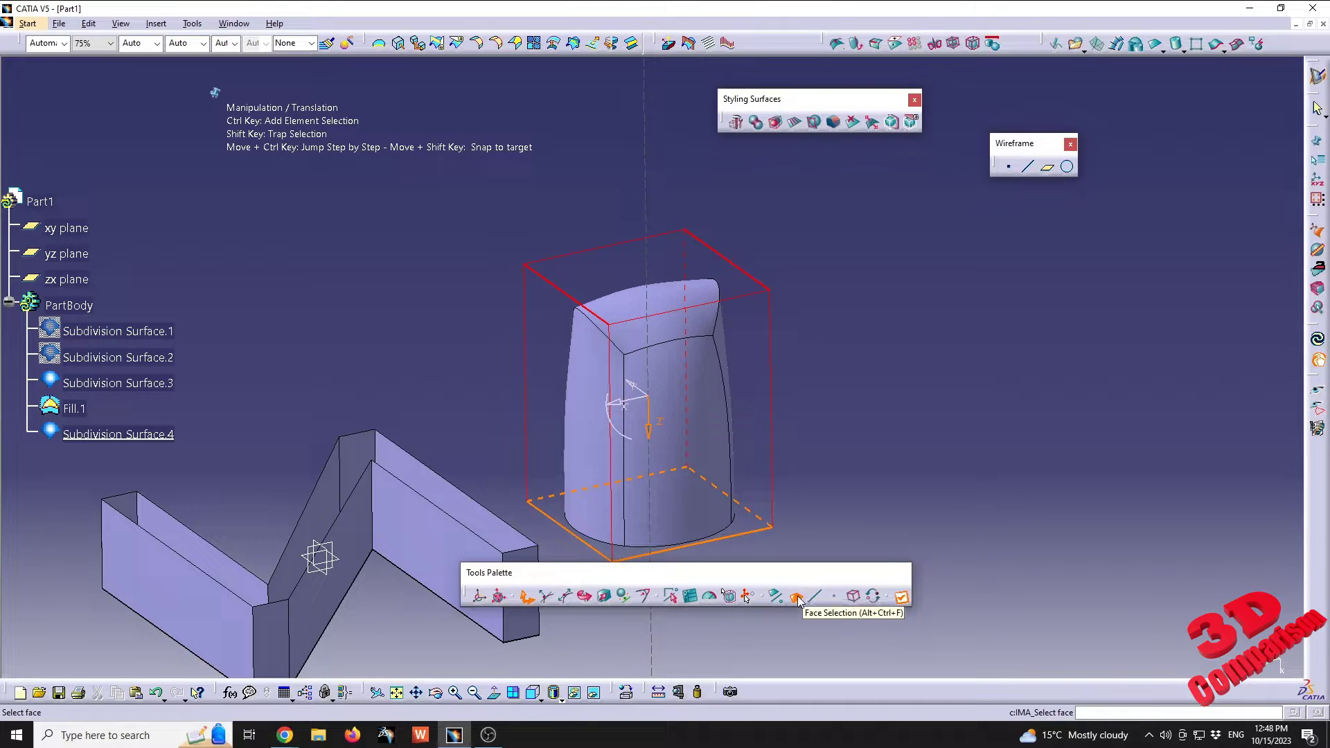
{"action": "left_click", "coordinate": [652, 272]}
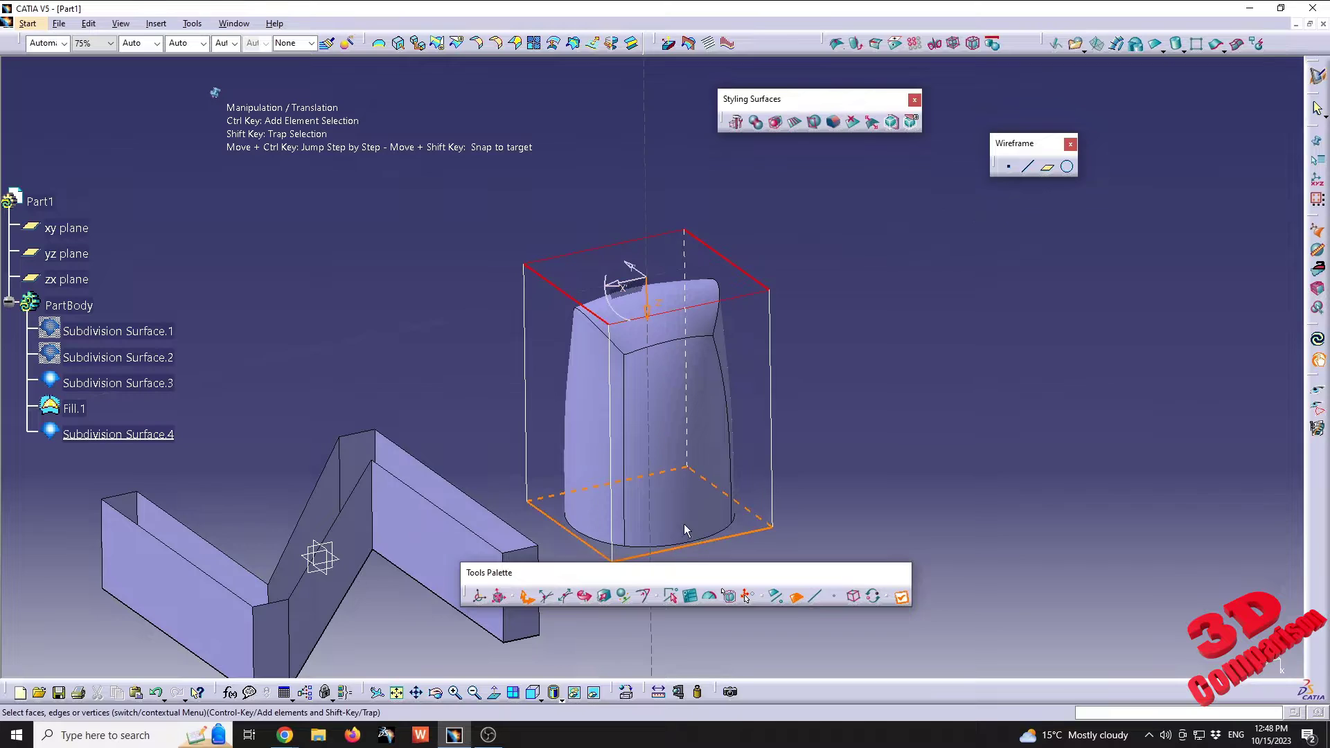
{"action": "left_click", "coordinate": [644, 597]}
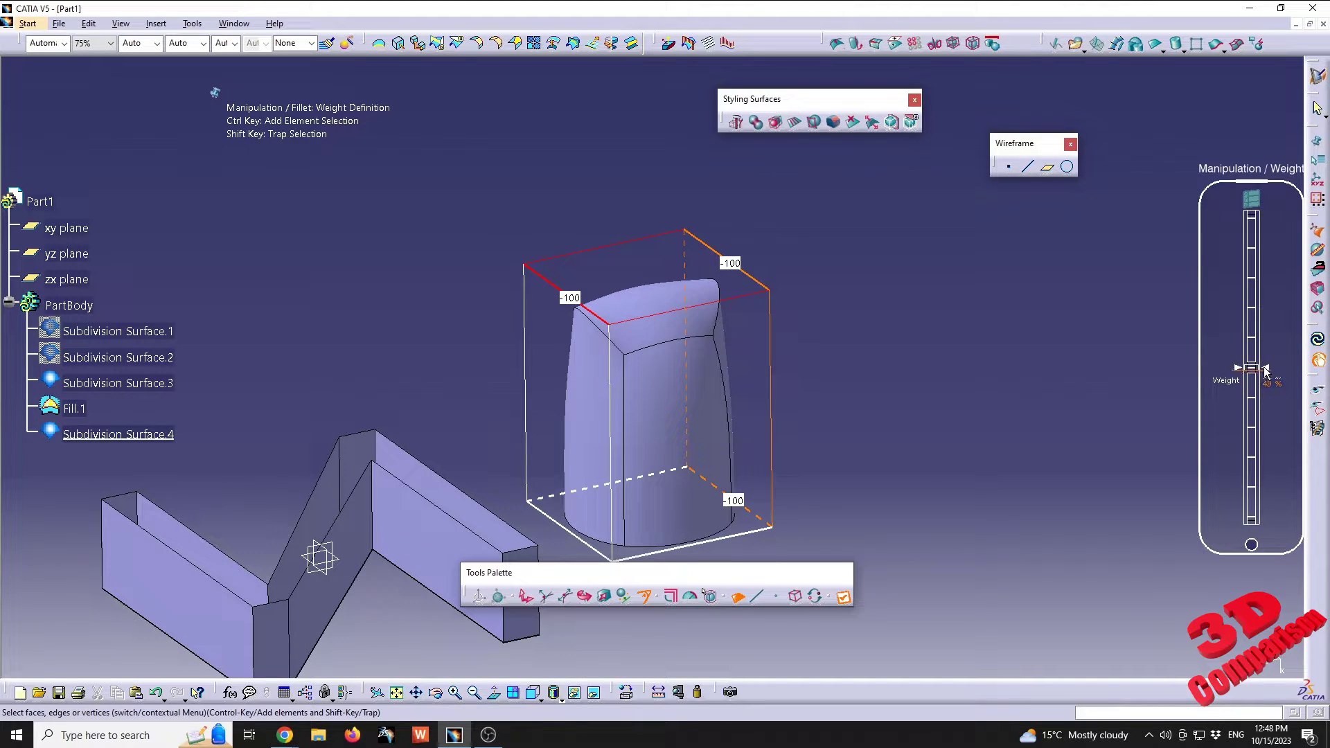
{"action": "left_click_drag", "start_coordinate": [1265, 372], "coordinate": [1272, 187]}
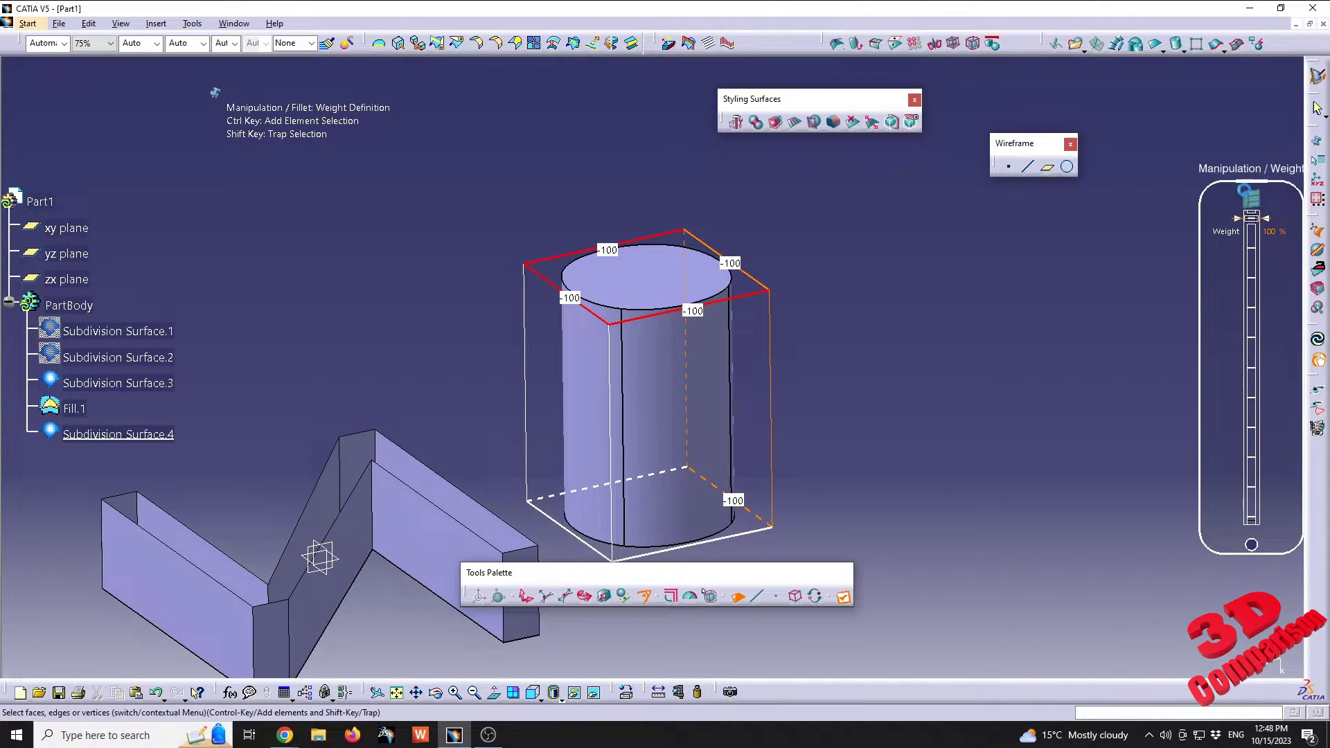
{"action": "key", "text": "Escape"}
{"action": "middle_click_drag", "start_coordinate": [808, 453], "coordinate": [784, 436]}
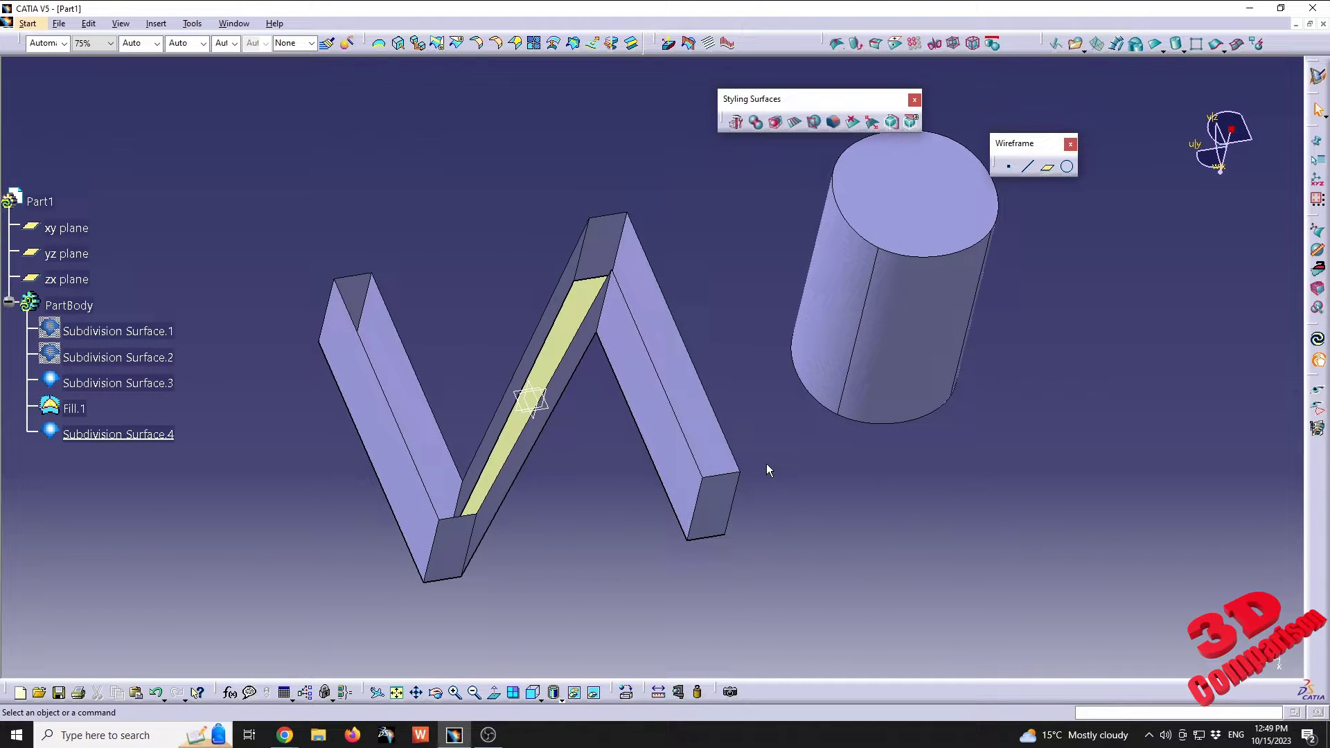
Use the Merge tool on the extruded N to join its free edges, starting from the short edge atop one leg, and apply the join.
{"action": "middle_click_drag", "start_coordinate": [744, 449], "coordinate": [677, 401]}
{"action": "left_click", "coordinate": [669, 267]}
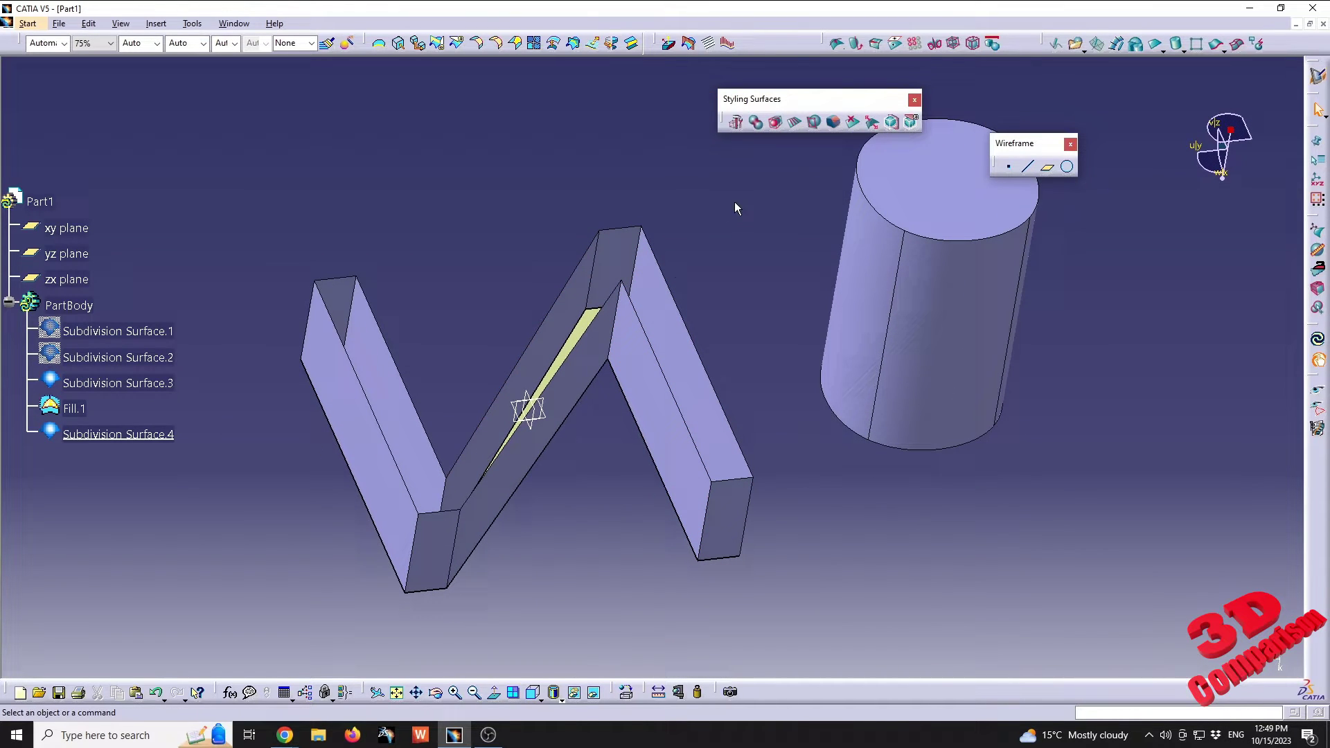
{"action": "left_click", "coordinate": [757, 123]}
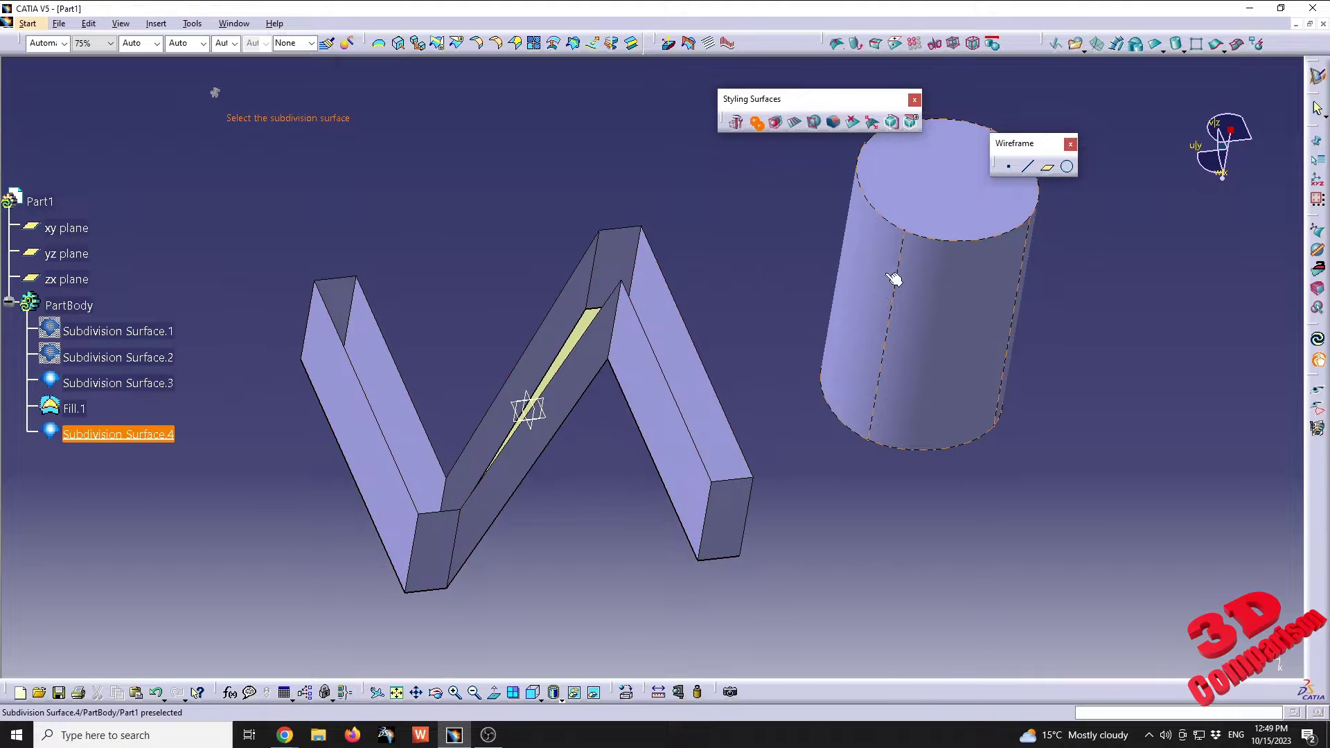
{"action": "left_click", "coordinate": [175, 387]}
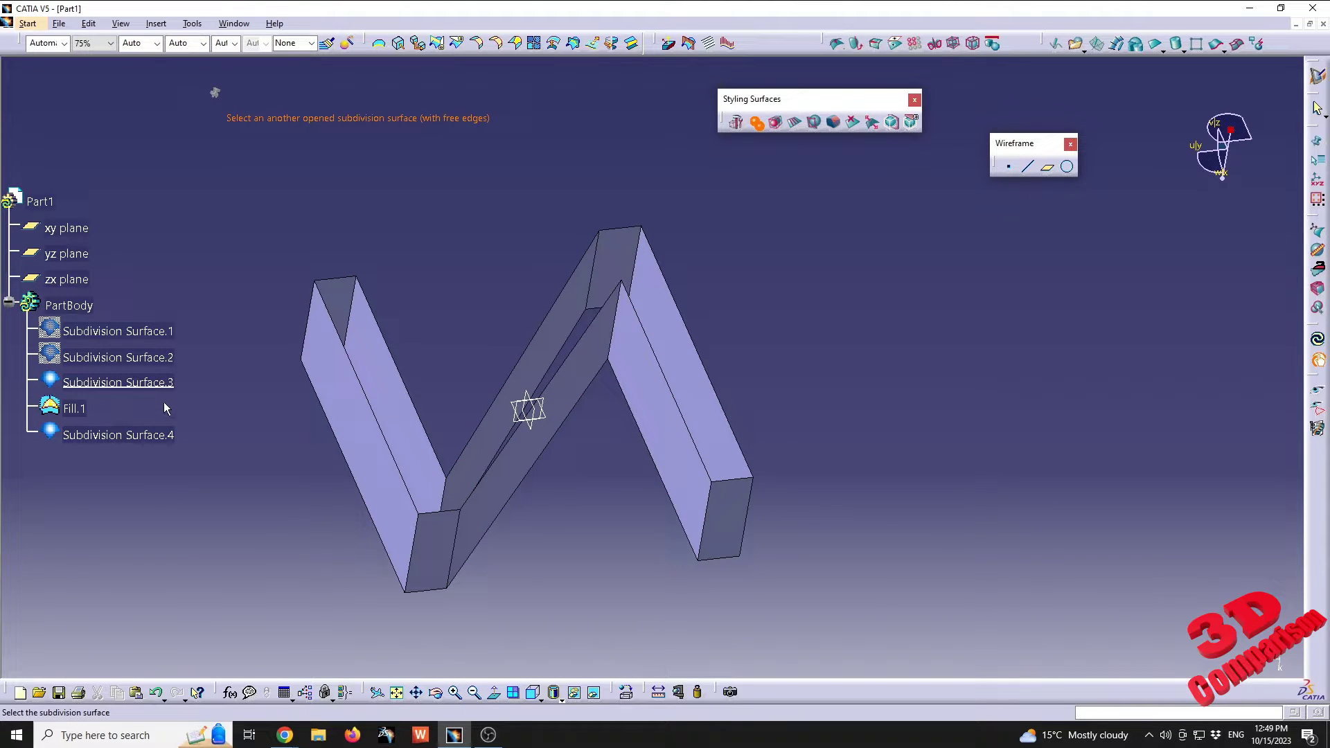
{"action": "middle_click_drag", "start_coordinate": [452, 385], "coordinate": [513, 443]}
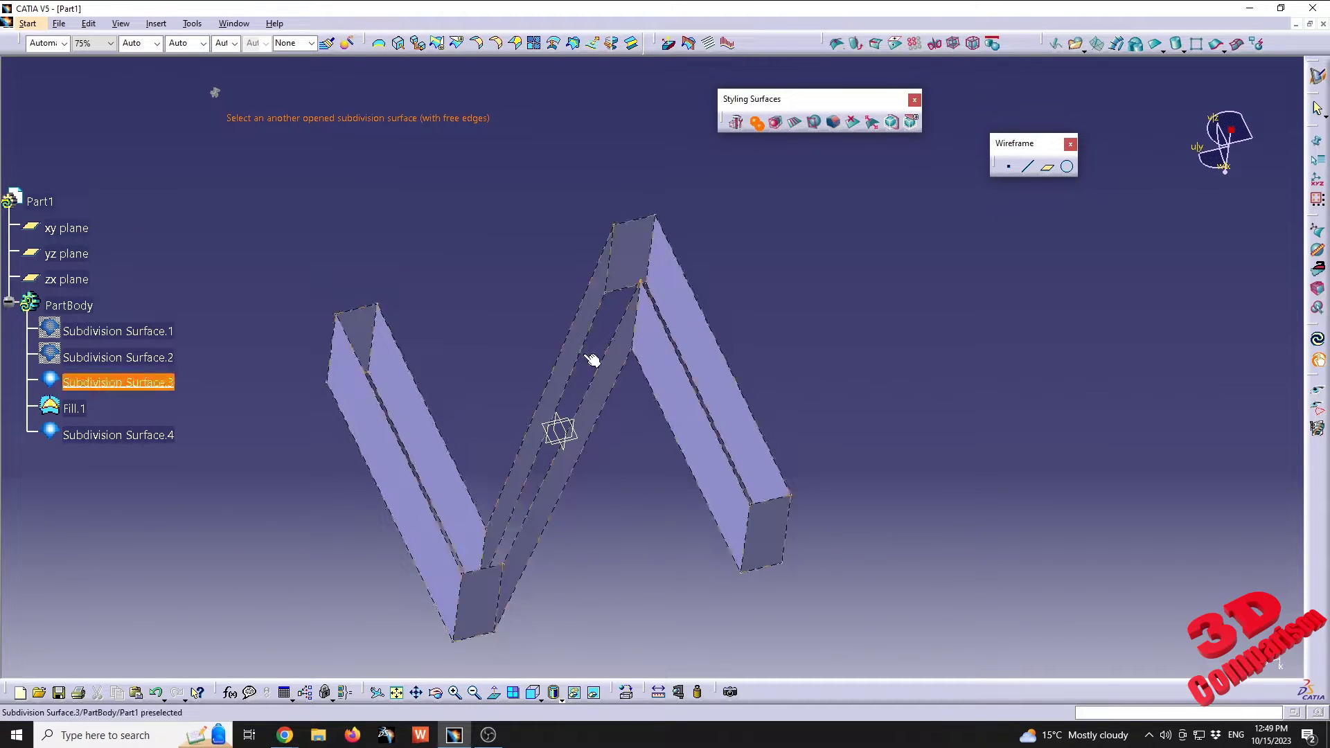
{"action": "middle_click_drag", "start_coordinate": [594, 359], "coordinate": [682, 409]}
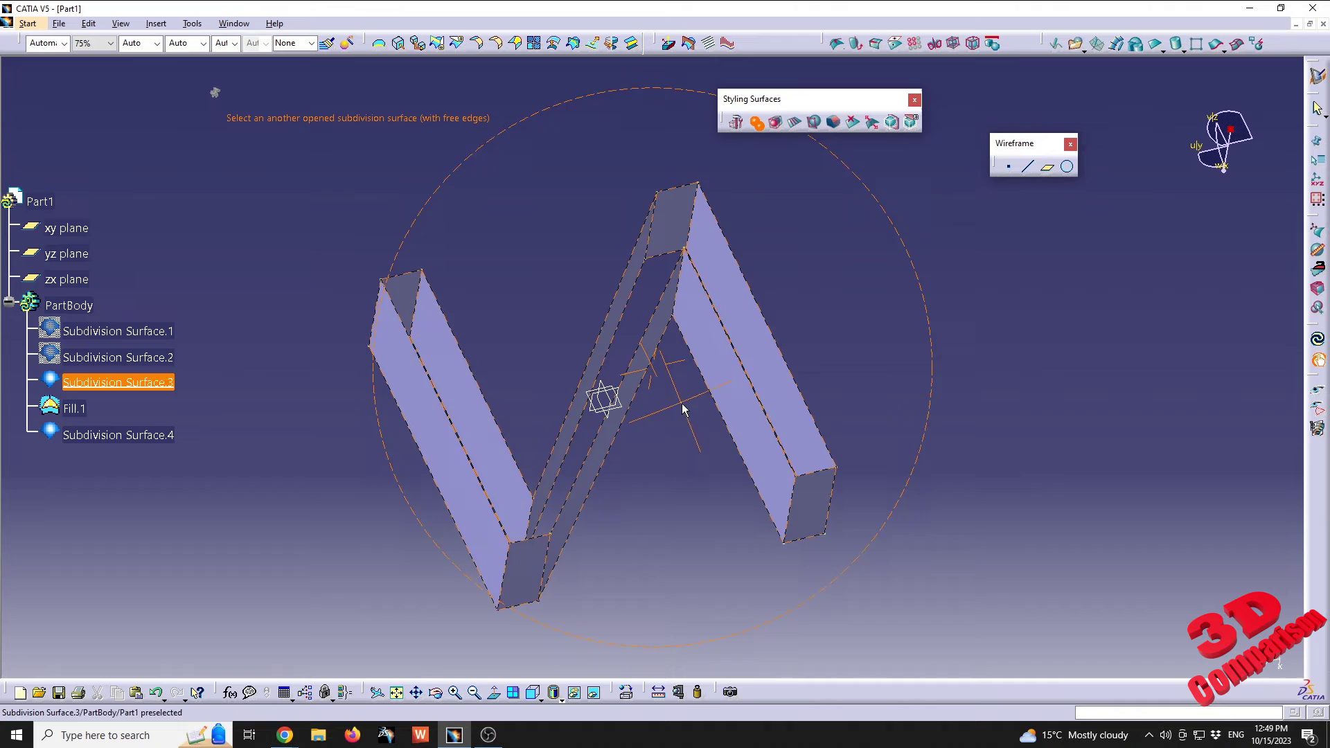
{"action": "left_click", "coordinate": [693, 206]}
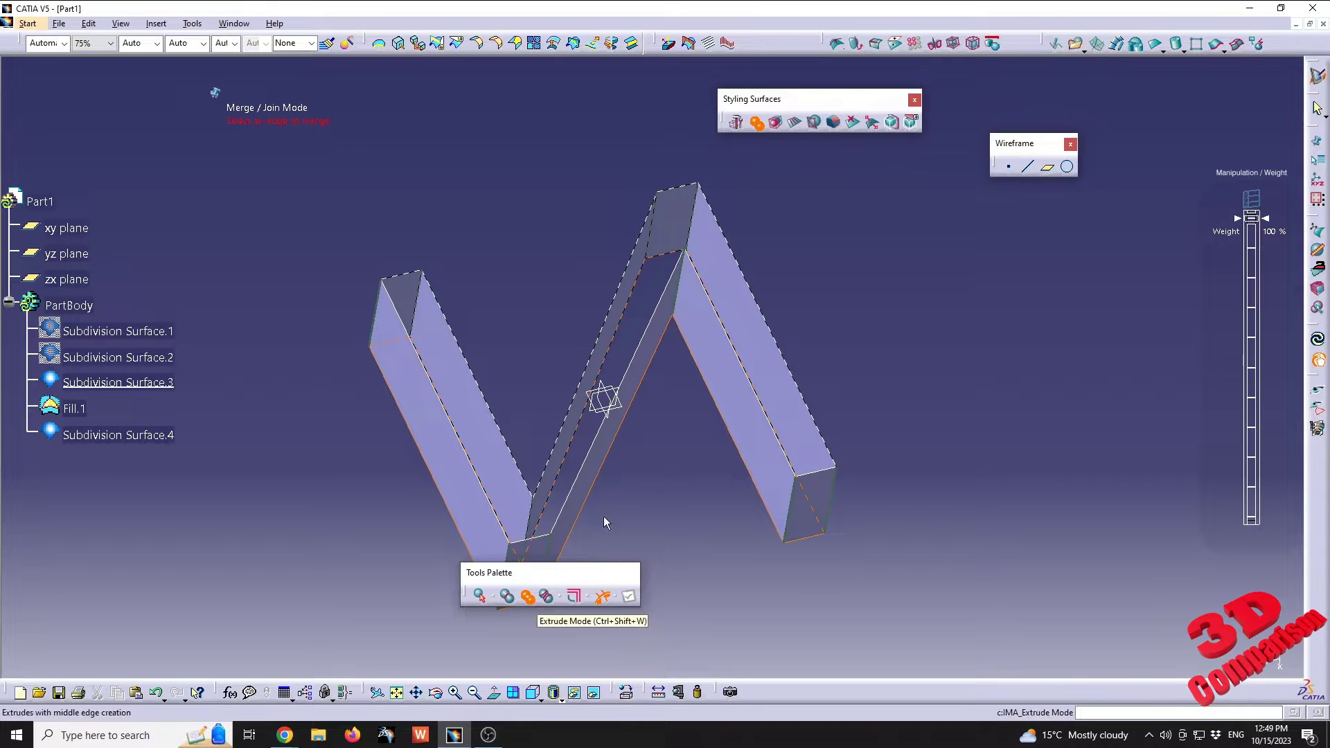
{"action": "left_click", "coordinate": [688, 191]}
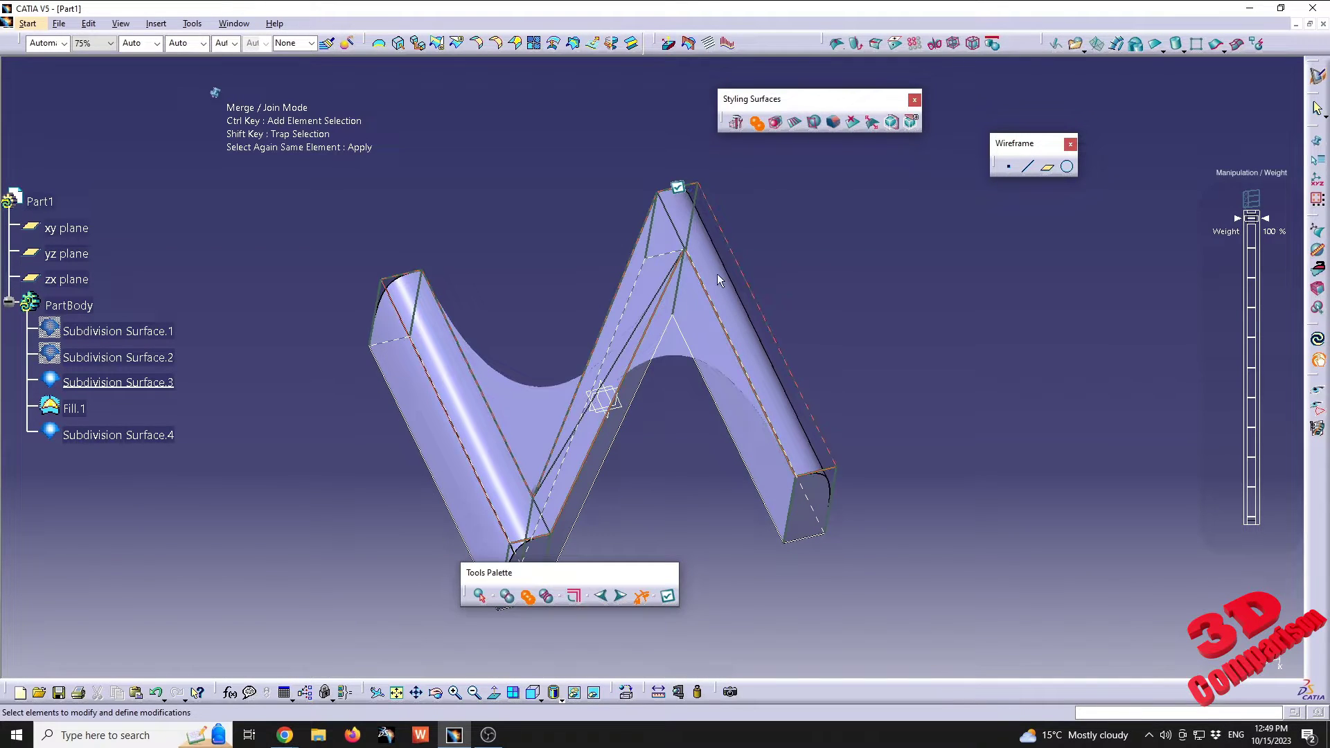
{"action": "middle_click_drag", "start_coordinate": [677, 187], "coordinate": [592, 201]}
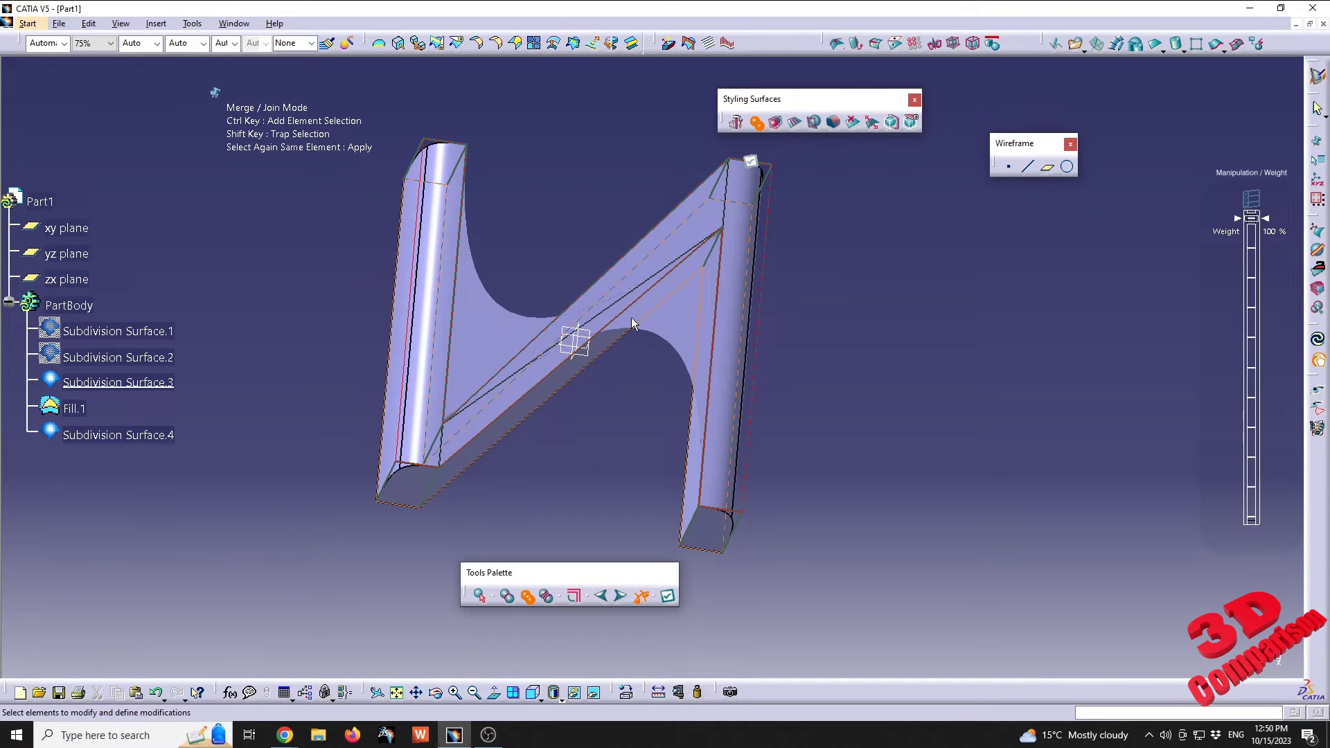
{"action": "left_click", "coordinate": [678, 464]}
{"action": "left_click", "coordinate": [668, 594]}
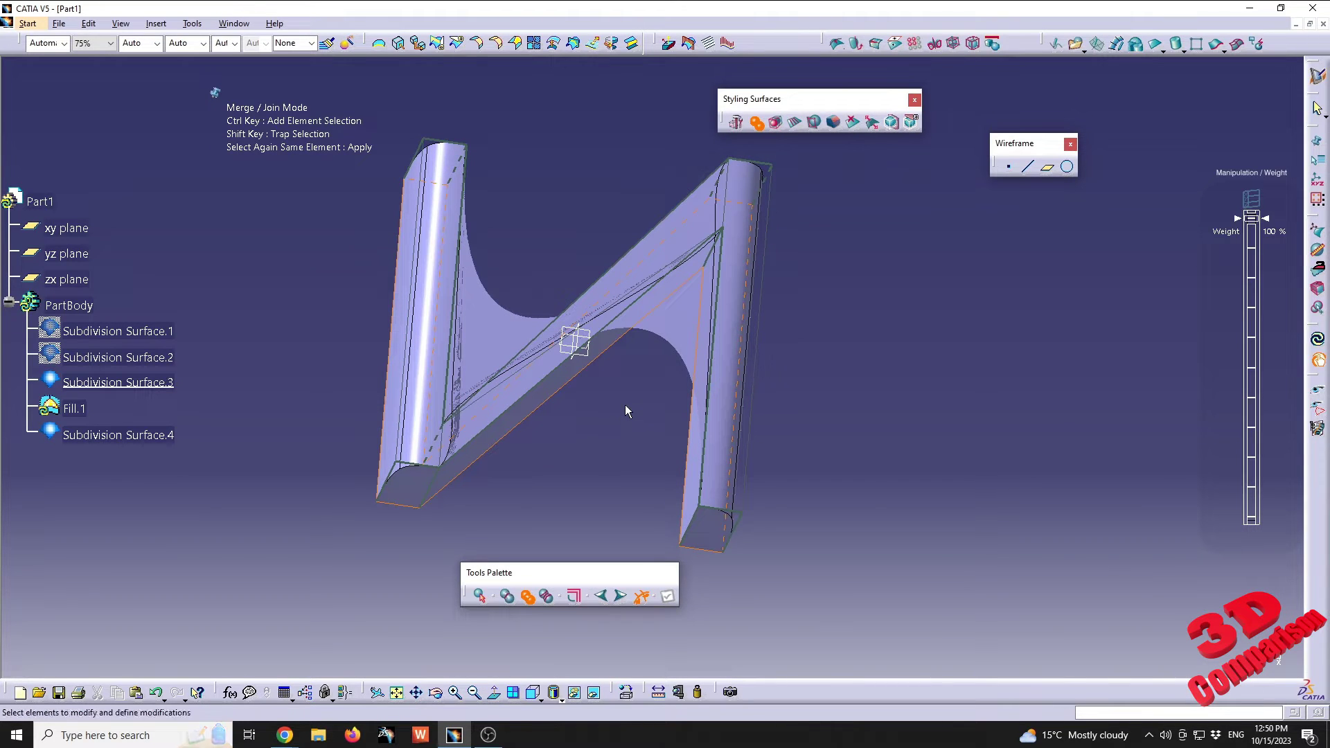
Open the merged N for editing and set the weight of its edges to 100 %.
{"action": "middle_click_drag", "start_coordinate": [624, 401], "coordinate": [762, 350]}
{"action": "double_click", "coordinate": [690, 268]}
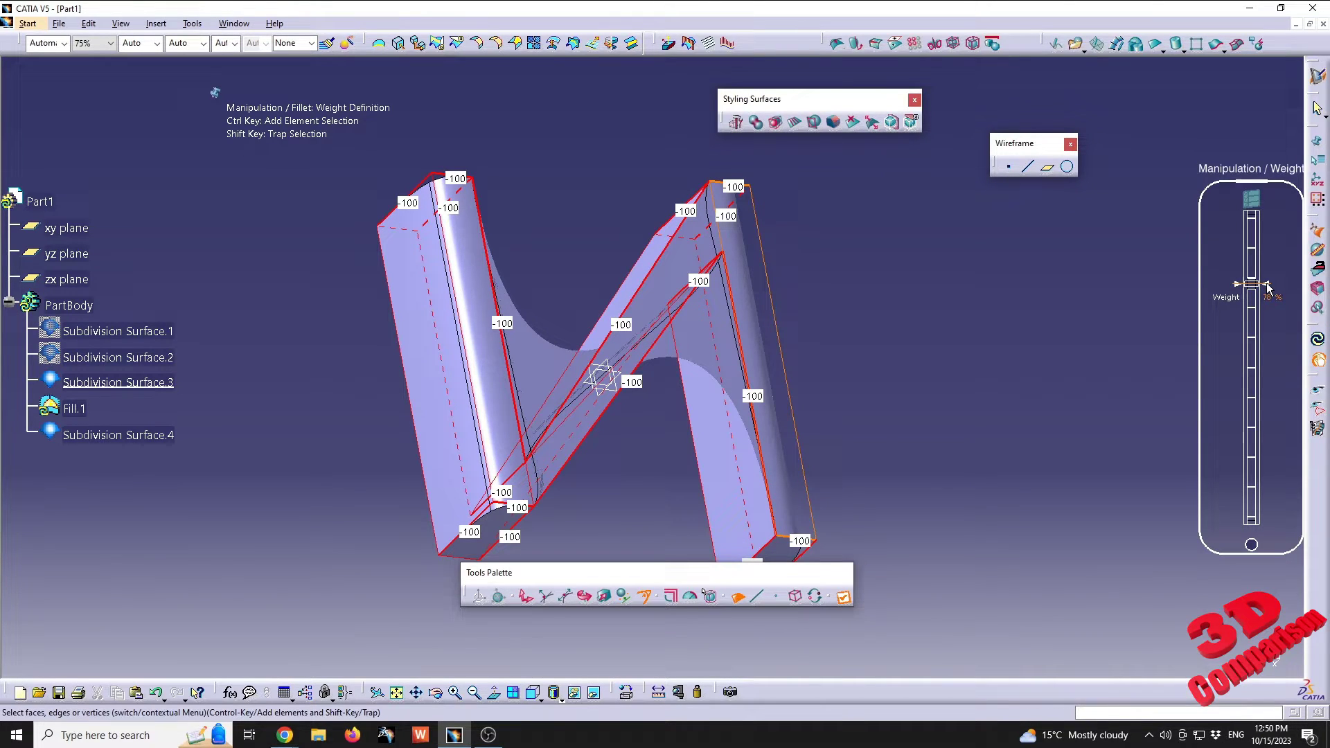
{"action": "left_click_drag", "start_coordinate": [1267, 286], "coordinate": [1246, 182]}
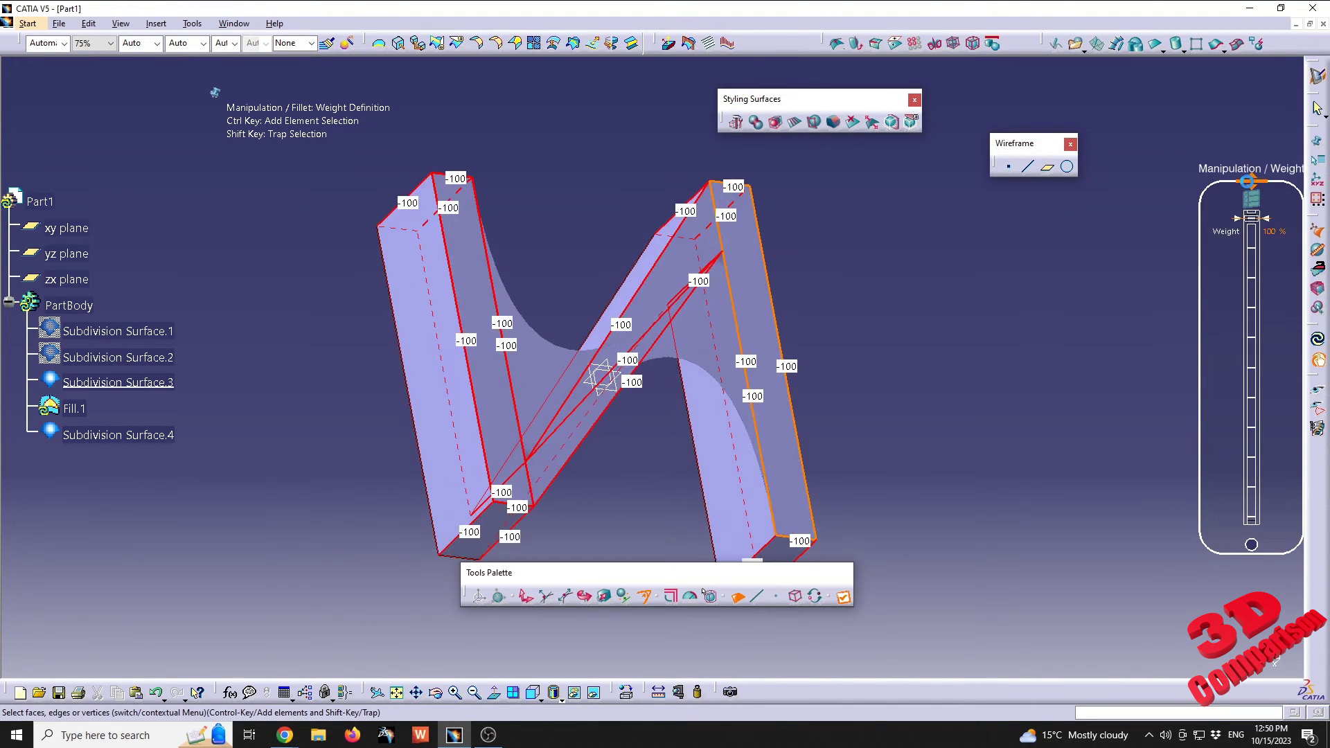
{"action": "middle_click_drag", "start_coordinate": [596, 298], "coordinate": [565, 208]}
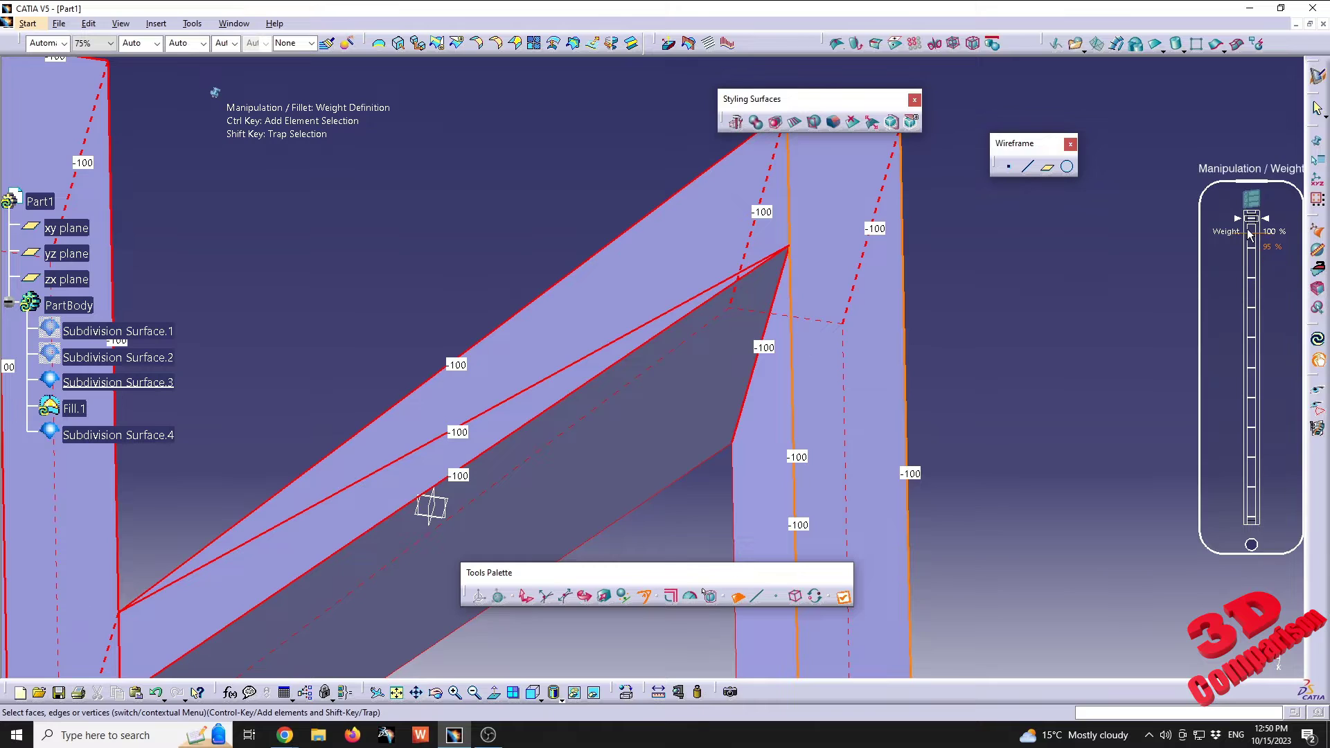
Try an edge weight of 91 % on the N, reopen the surface, restore the weight to 100 %, and leave the editing.
{"action": "left_click_drag", "start_coordinate": [1255, 217], "coordinate": [1271, 261]}
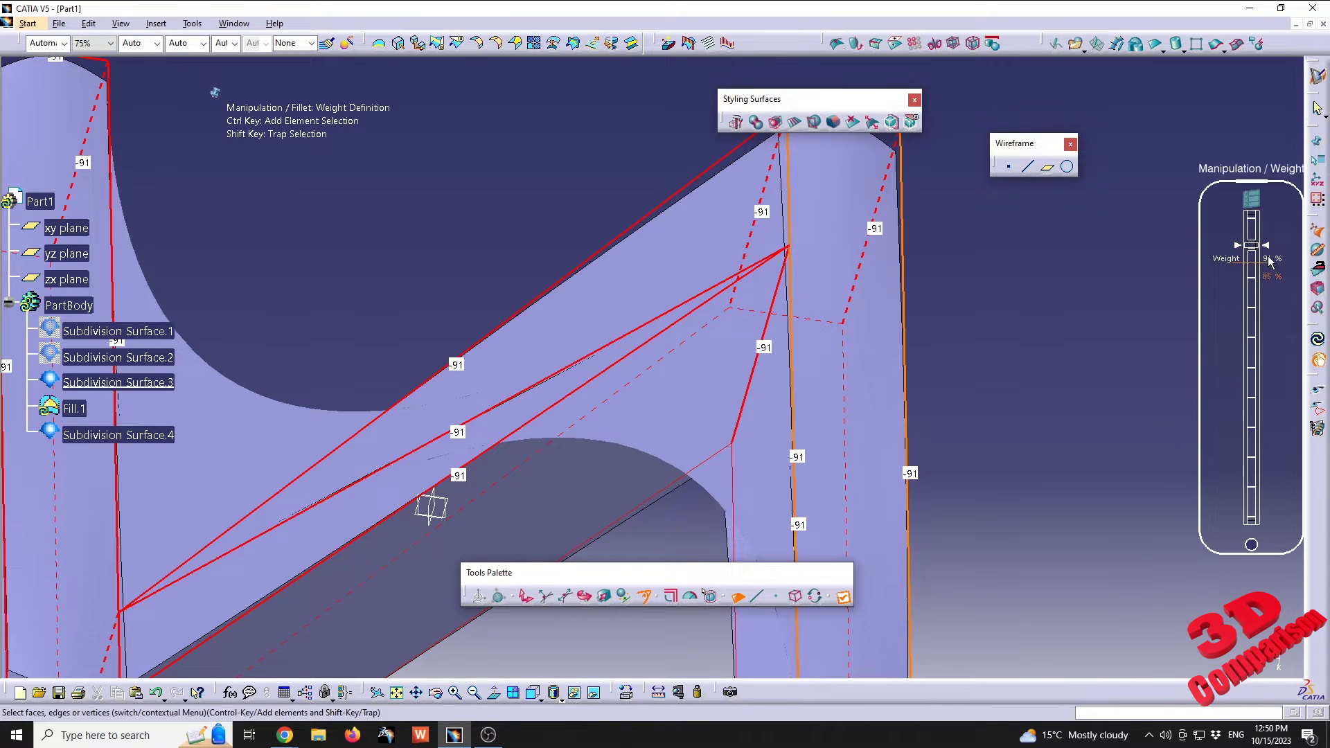
{"action": "middle_click_drag", "start_coordinate": [884, 470], "coordinate": [766, 333]}
{"action": "double_click", "coordinate": [663, 290]}
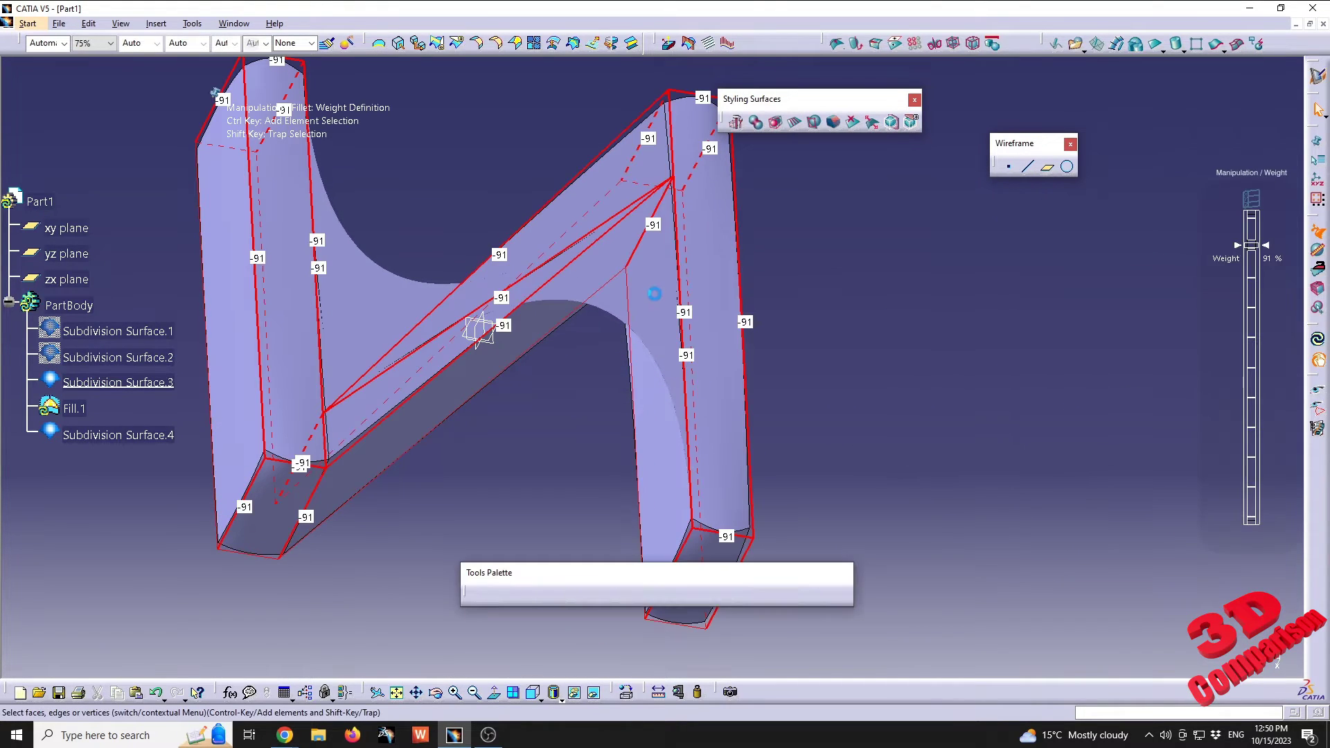
{"action": "left_click_drag", "start_coordinate": [1258, 248], "coordinate": [1253, 208]}
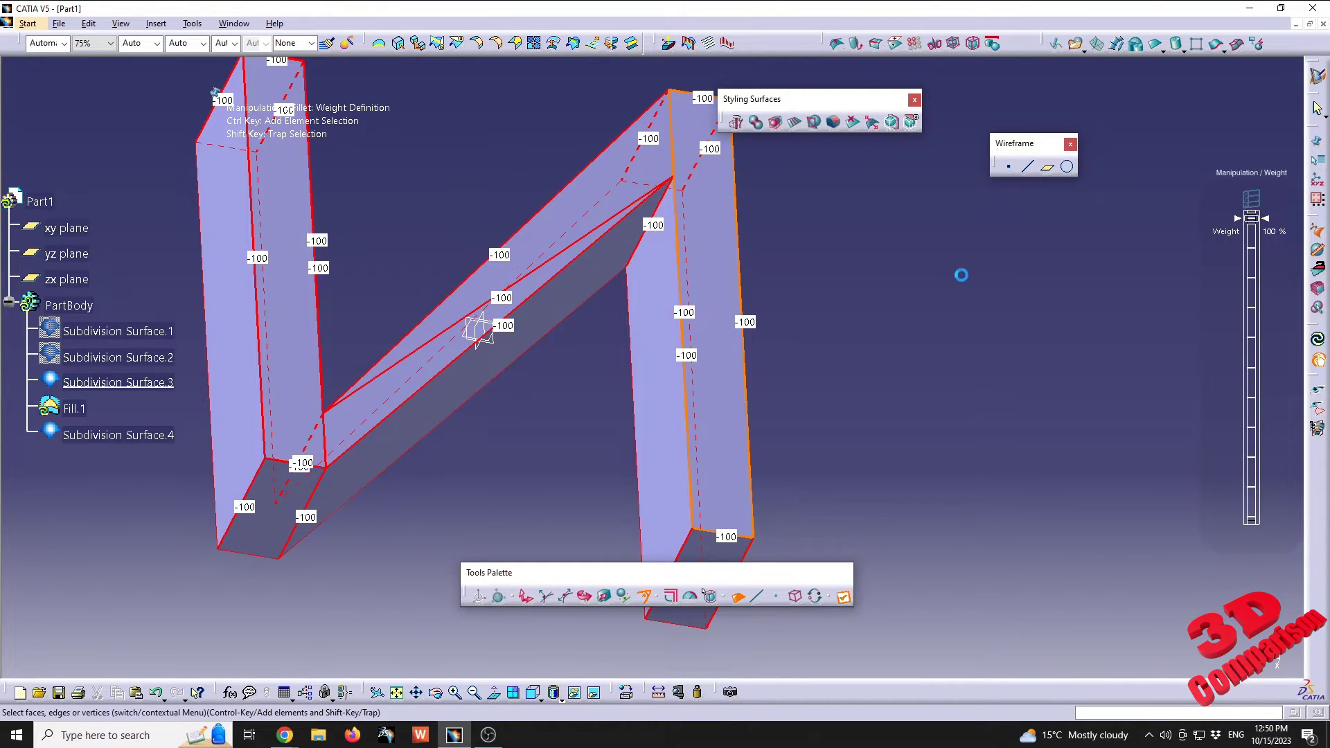
{"action": "key", "text": "Escape"}
Examine how the merged faces are divided along the N's diagonal bar by selecting them individually.
{"action": "middle_click_drag", "start_coordinate": [825, 363], "coordinate": [621, 314]}
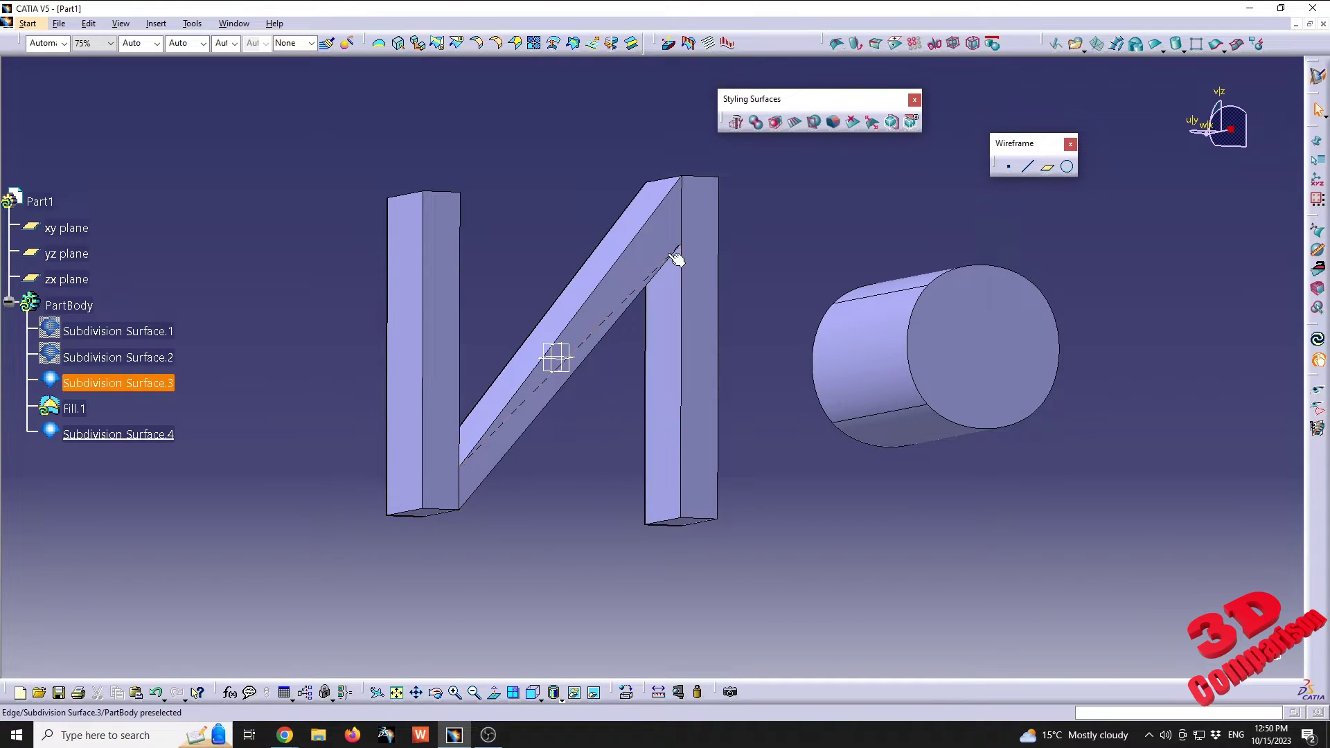
{"action": "left_click", "coordinate": [473, 480]}
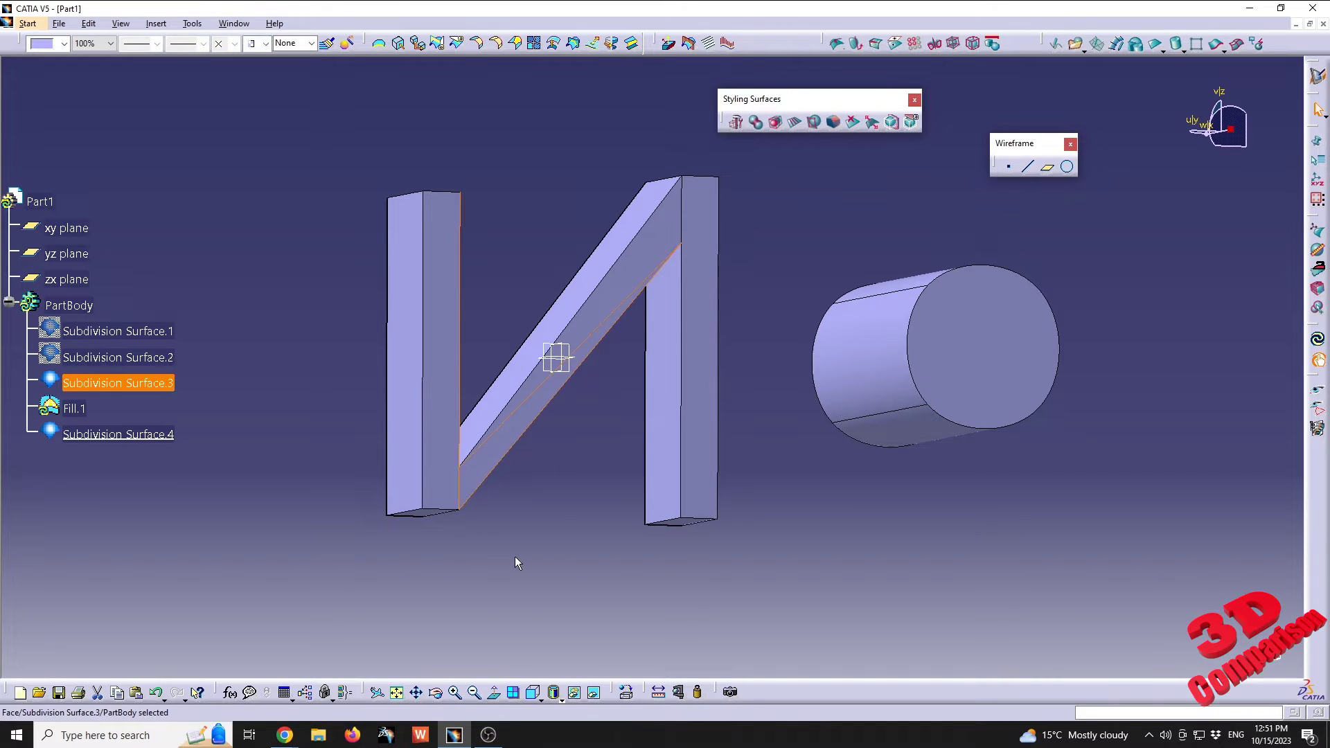
{"action": "left_click", "coordinate": [610, 305]}
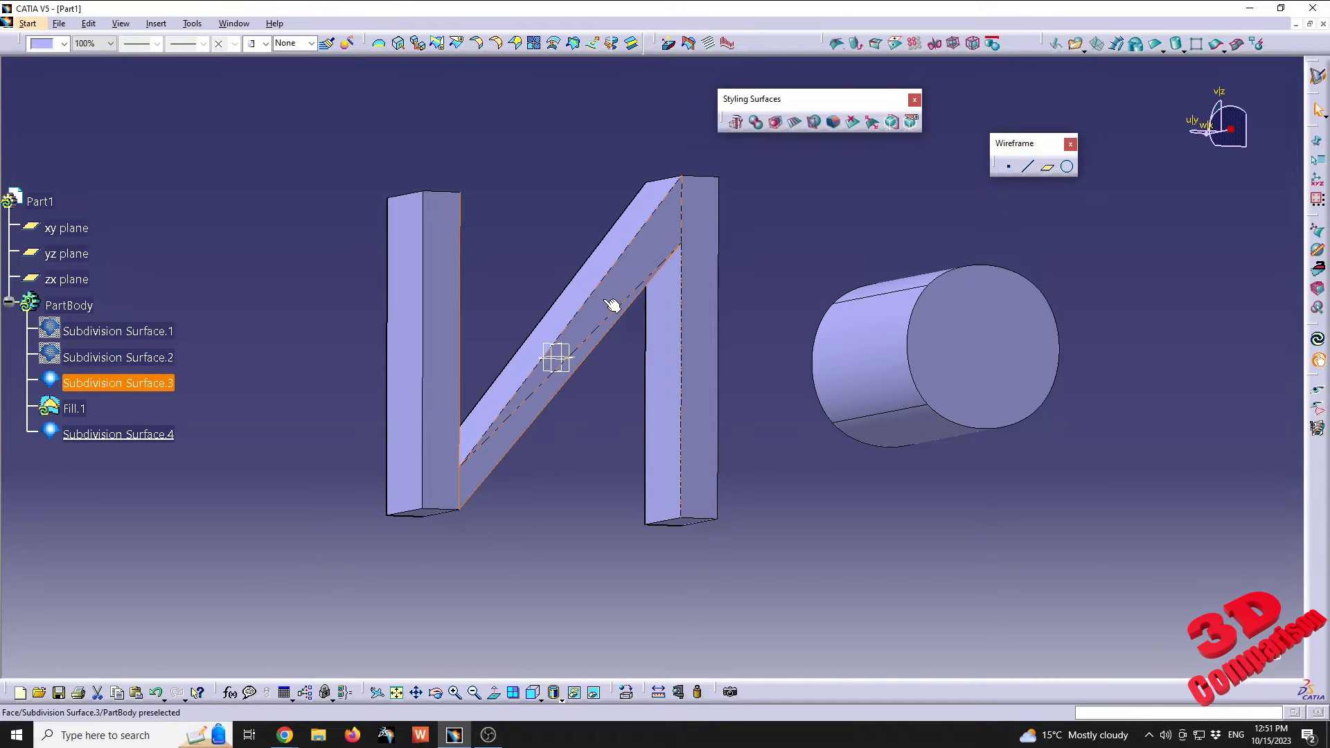
{"action": "left_click", "coordinate": [617, 476]}
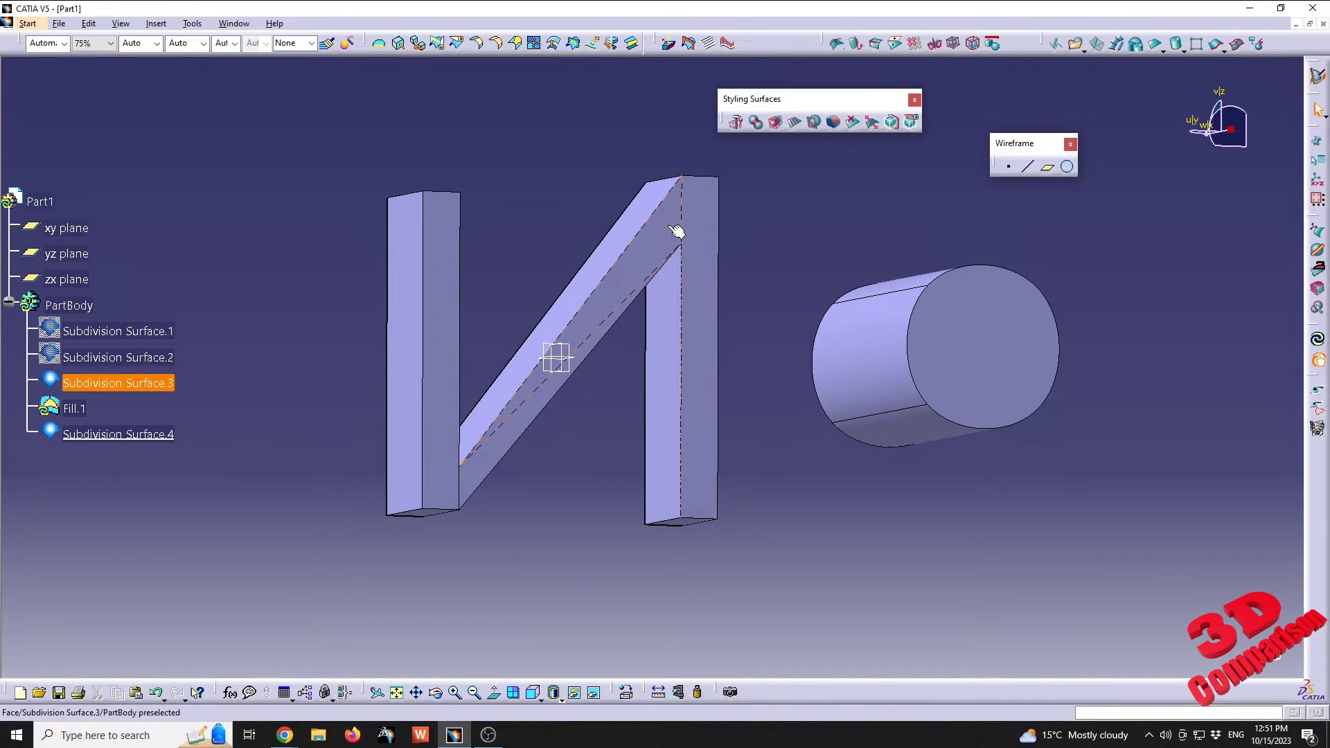
Open the merged N for editing, switch to translation, and inspect the individual faces along its diagonal bar.
{"action": "middle_click_drag", "start_coordinate": [626, 320], "coordinate": [651, 294]}
{"action": "double_click", "coordinate": [667, 263]}
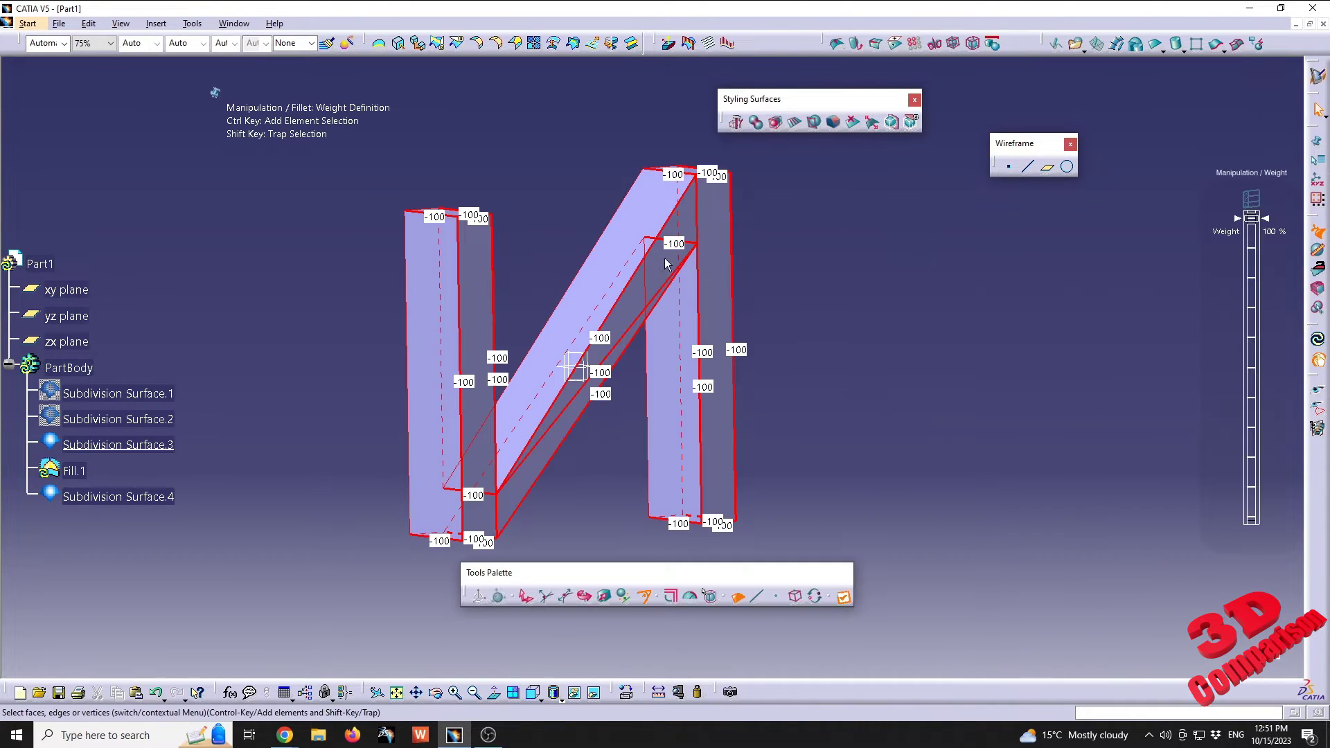
{"action": "left_click", "coordinate": [715, 263]}
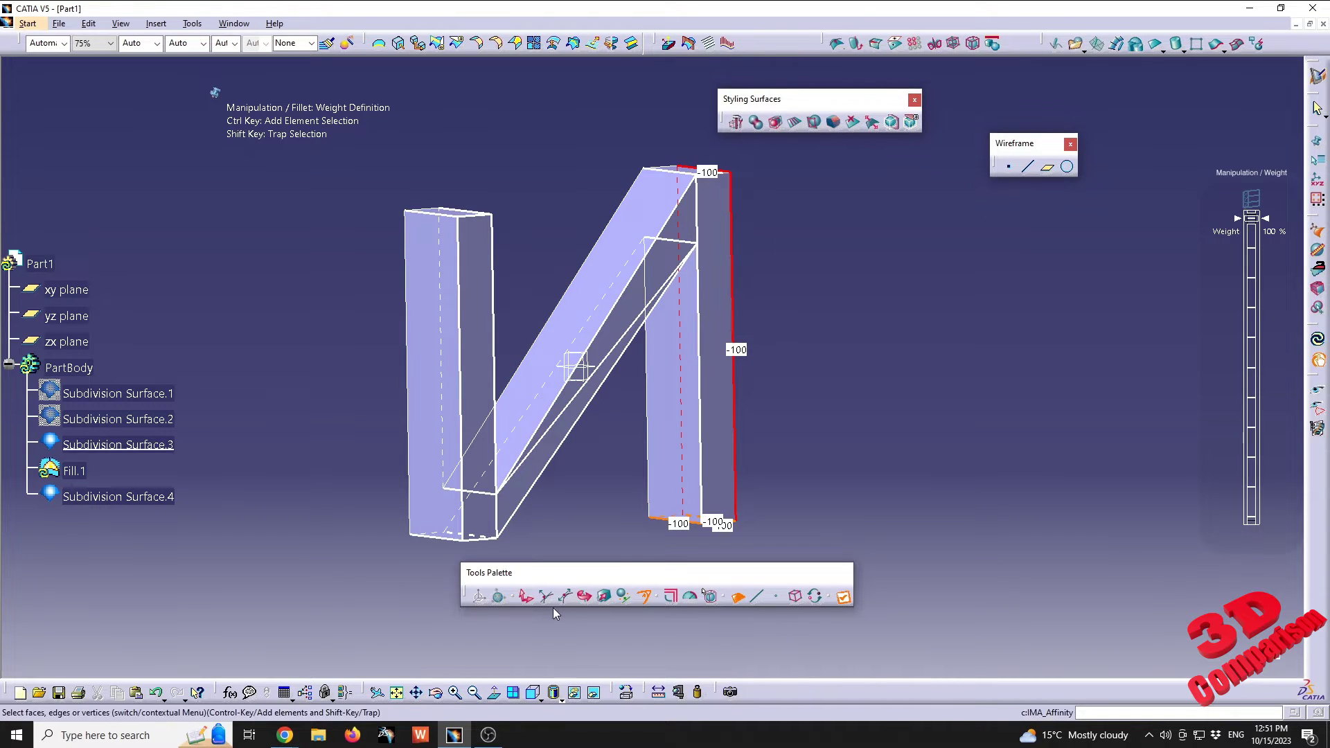
{"action": "left_click", "coordinate": [527, 596]}
{"action": "left_click", "coordinate": [681, 241]}
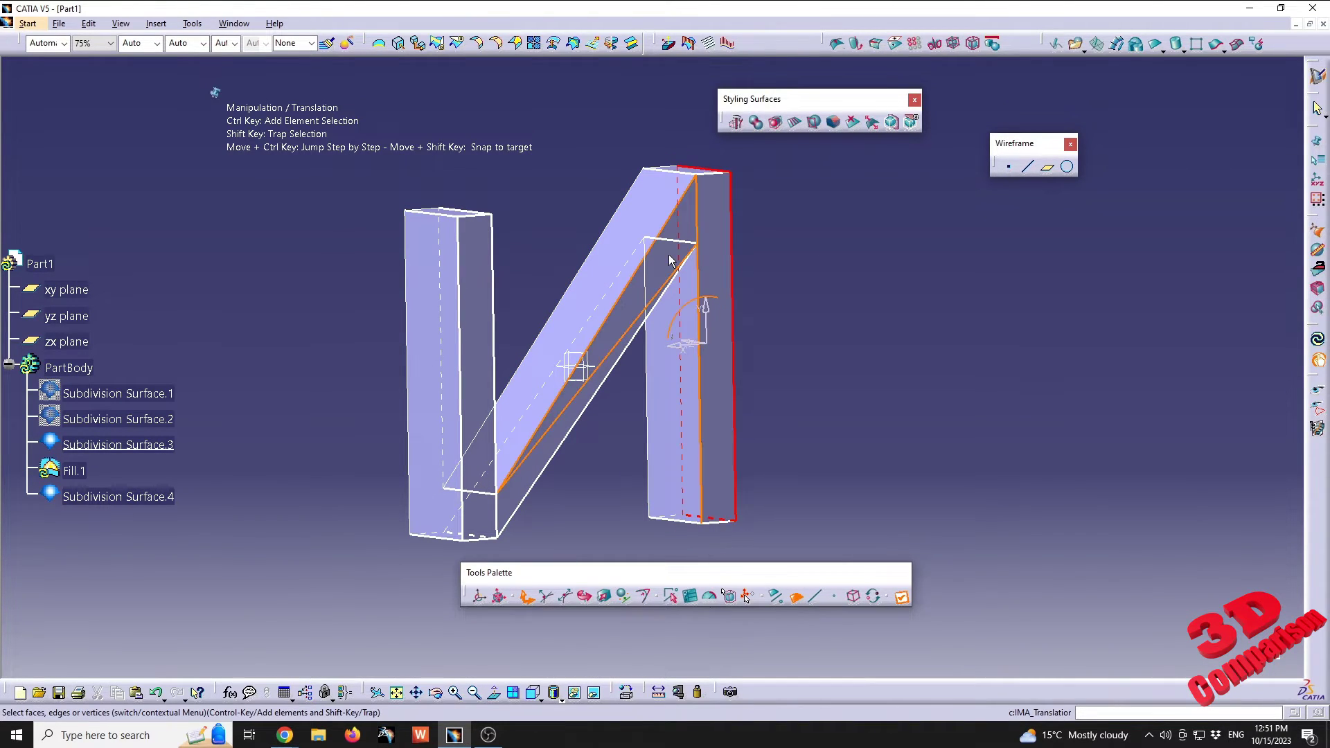
{"action": "left_click", "coordinate": [603, 365]}
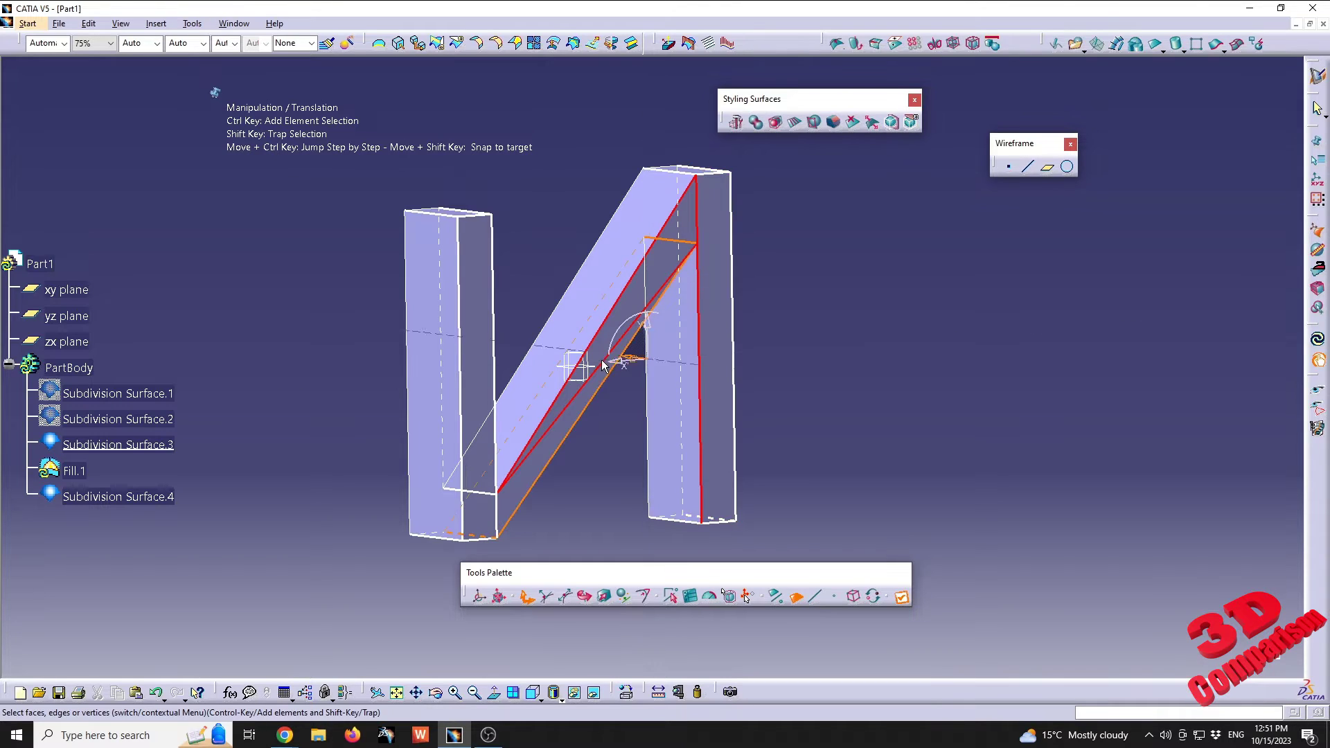
{"action": "left_click", "coordinate": [586, 408]}
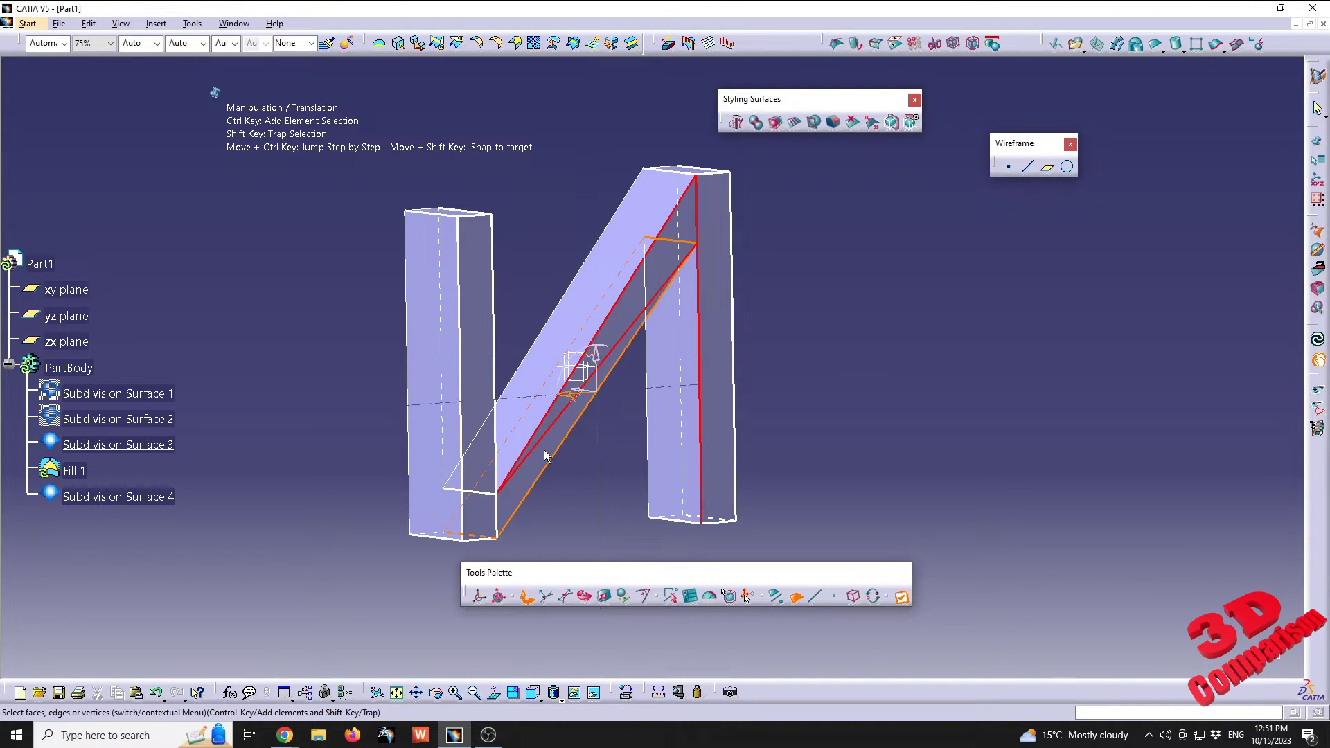
{"action": "left_click", "coordinate": [519, 500]}
{"action": "middle_click_drag", "start_coordinate": [519, 500], "coordinate": [607, 299]}
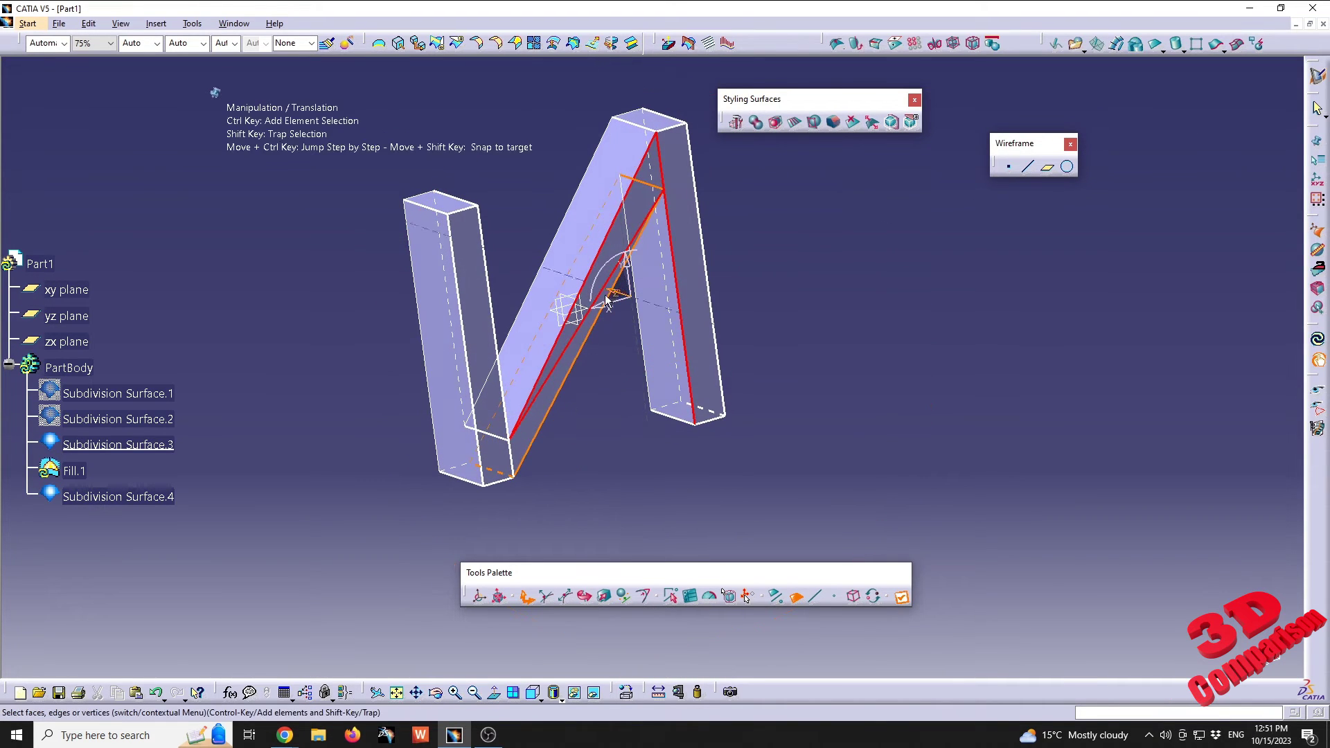
Try moving the triangular face of the N's diagonal bar with the translation manipulator, and leave the editing.
{"action": "mouse_move", "coordinate": [613, 297]}
{"action": "left_mouse_down"}
{"action": "mouse_move", "coordinate": [704, 321]}
{"action": "mouse_move", "coordinate": [674, 300]}
{"action": "mouse_move", "coordinate": [609, 312]}
{"action": "left_mouse_up"}
{"action": "left_click", "coordinate": [565, 447]}
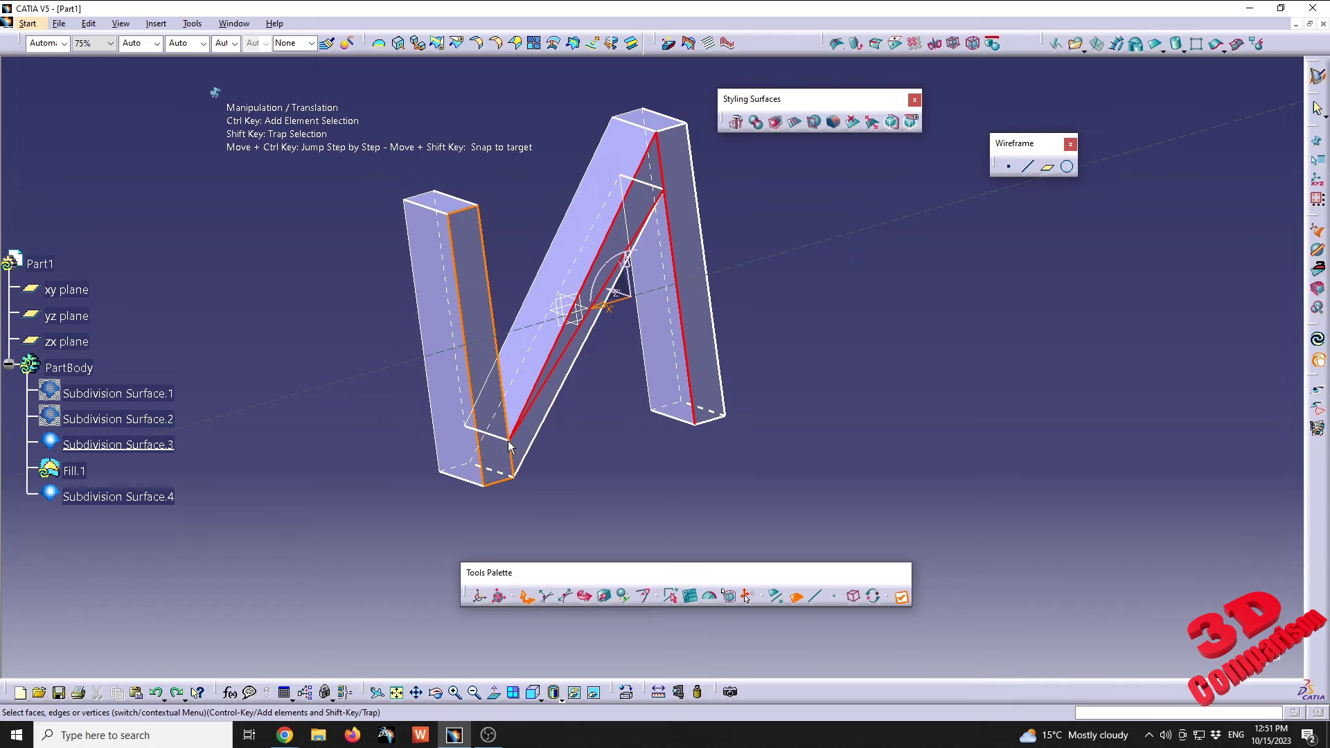
{"action": "middle_click_drag", "start_coordinate": [514, 448], "coordinate": [640, 400]}
{"action": "left_click_drag", "start_coordinate": [595, 333], "coordinate": [609, 340]}
{"action": "left_click", "coordinate": [732, 424]}
Run a local update on the Fill.1 surface that covers the face of the N.
{"action": "middle_click_drag", "start_coordinate": [799, 413], "coordinate": [677, 305]}
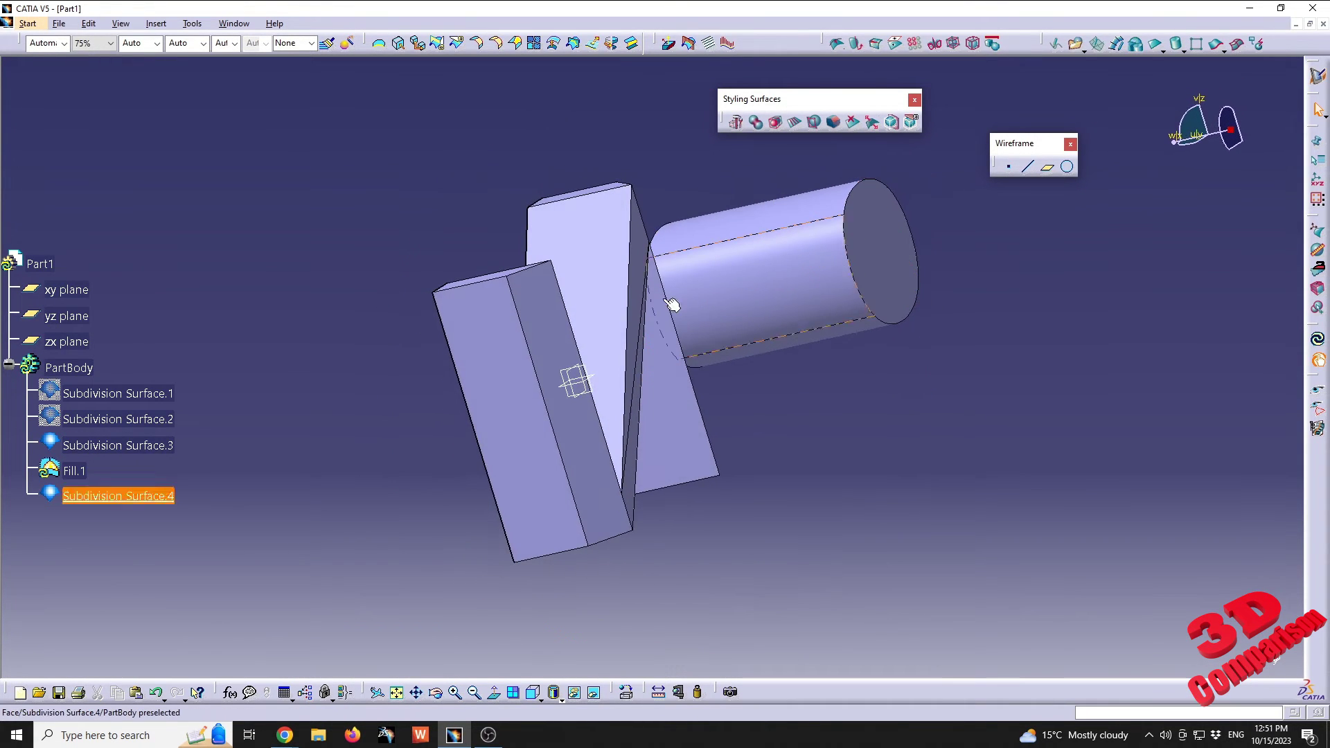
{"action": "middle_click_drag", "start_coordinate": [546, 286], "coordinate": [665, 468]}
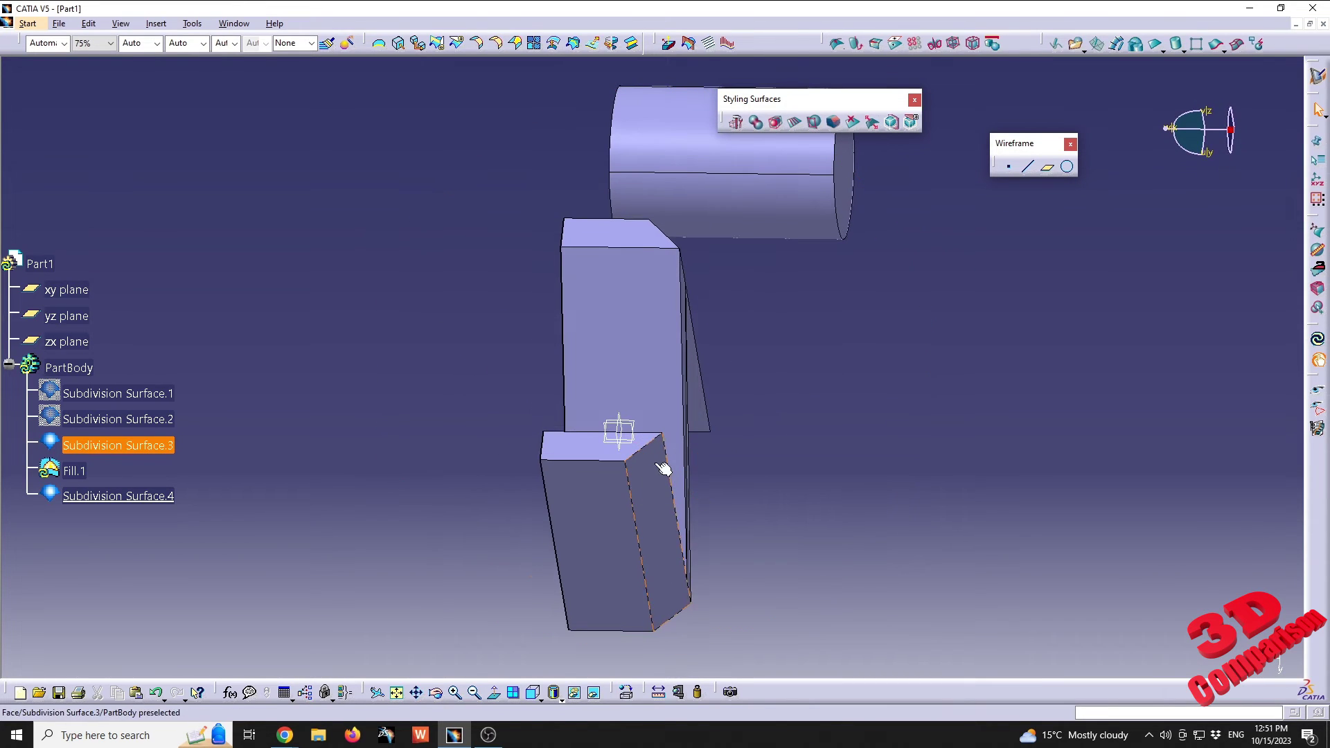
{"action": "middle_click_drag", "start_coordinate": [751, 437], "coordinate": [647, 426]}
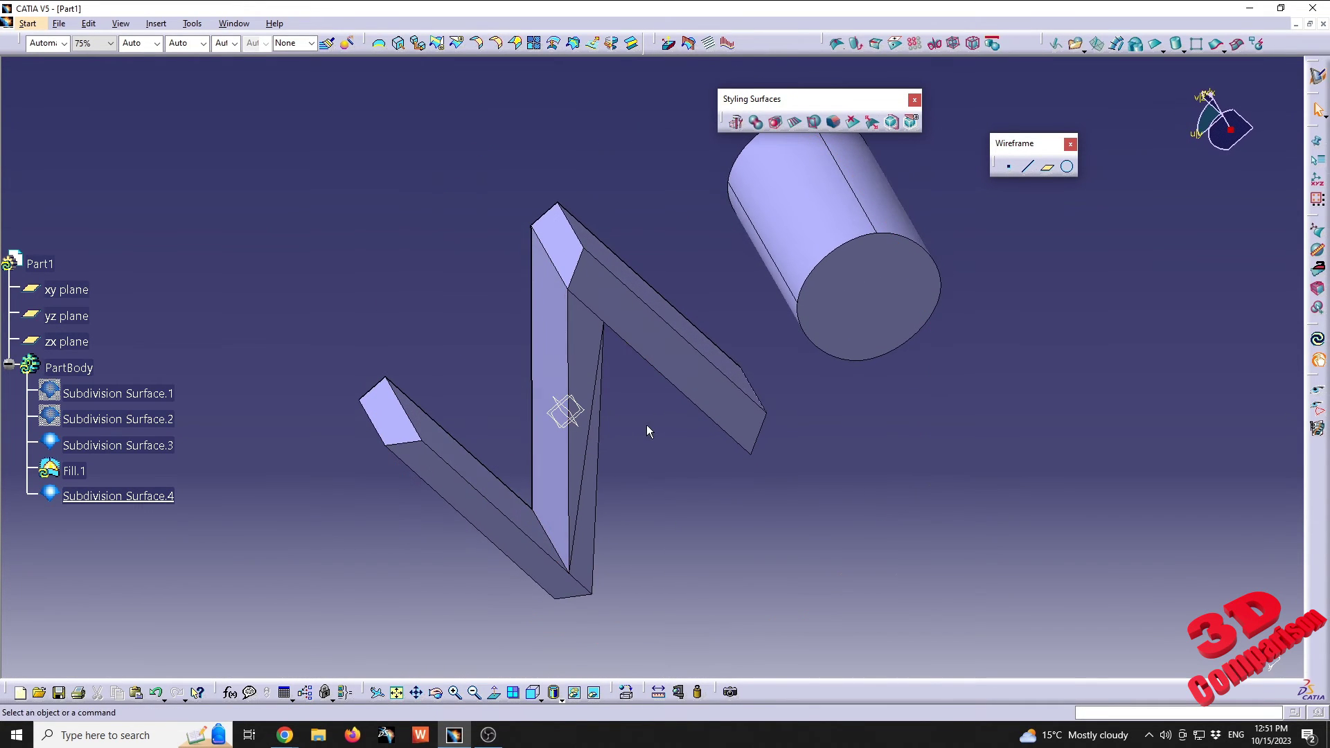
{"action": "middle_click_drag", "start_coordinate": [608, 502], "coordinate": [813, 413]}
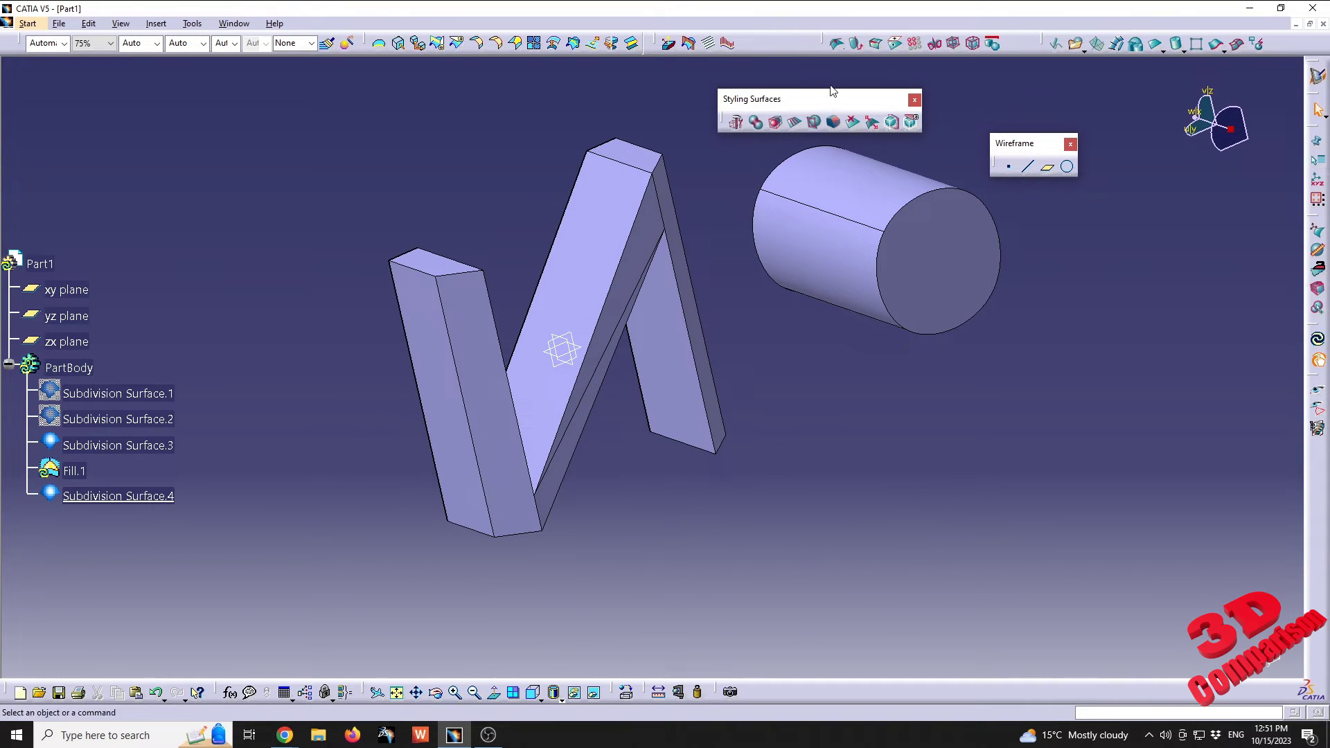
{"action": "left_click_drag", "start_coordinate": [832, 90], "coordinate": [840, 82]}
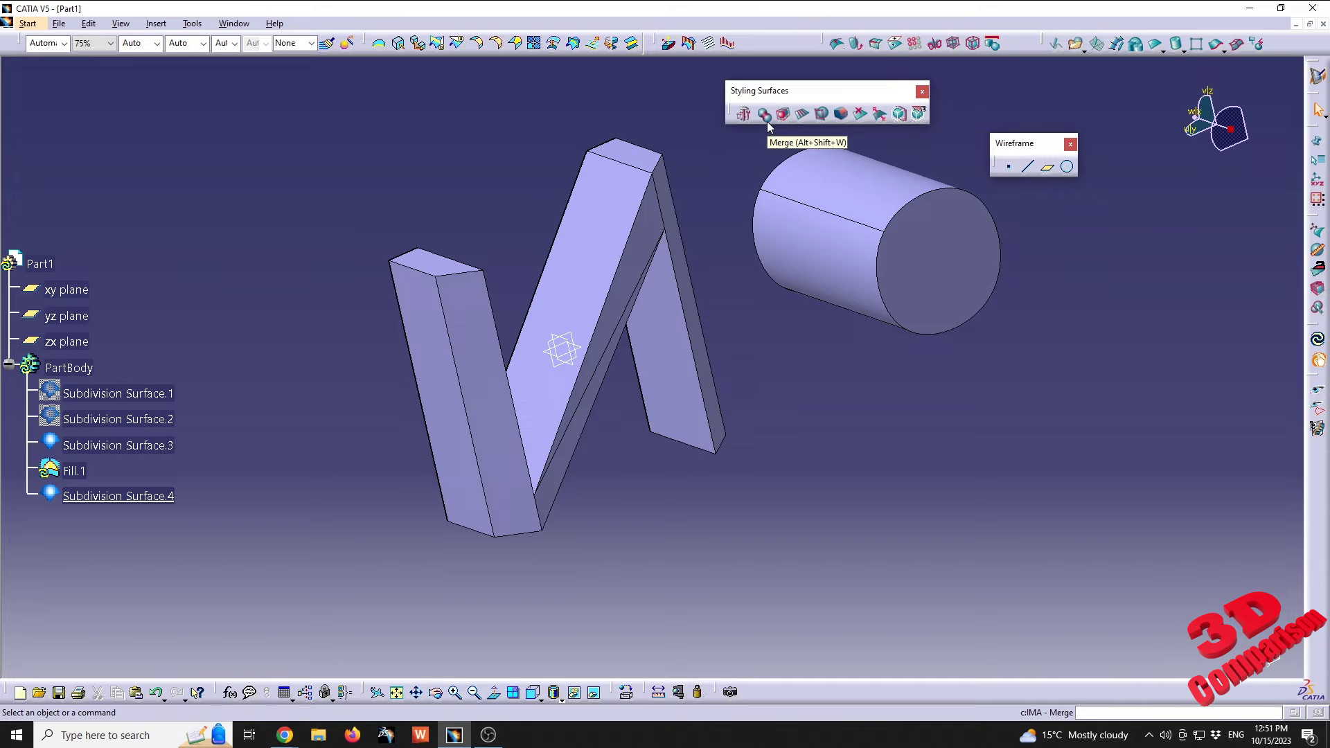
{"action": "middle_click_drag", "start_coordinate": [720, 346], "coordinate": [926, 358]}
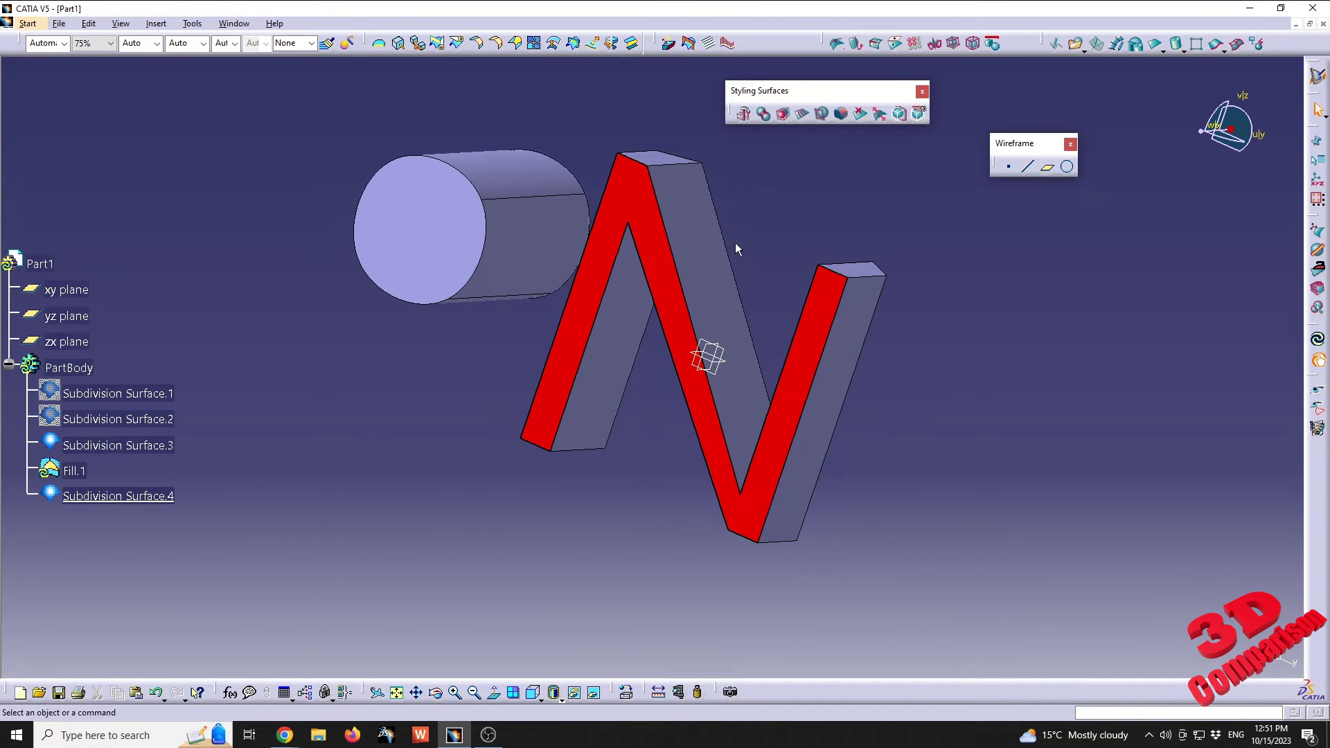
{"action": "right_click", "coordinate": [72, 471]}
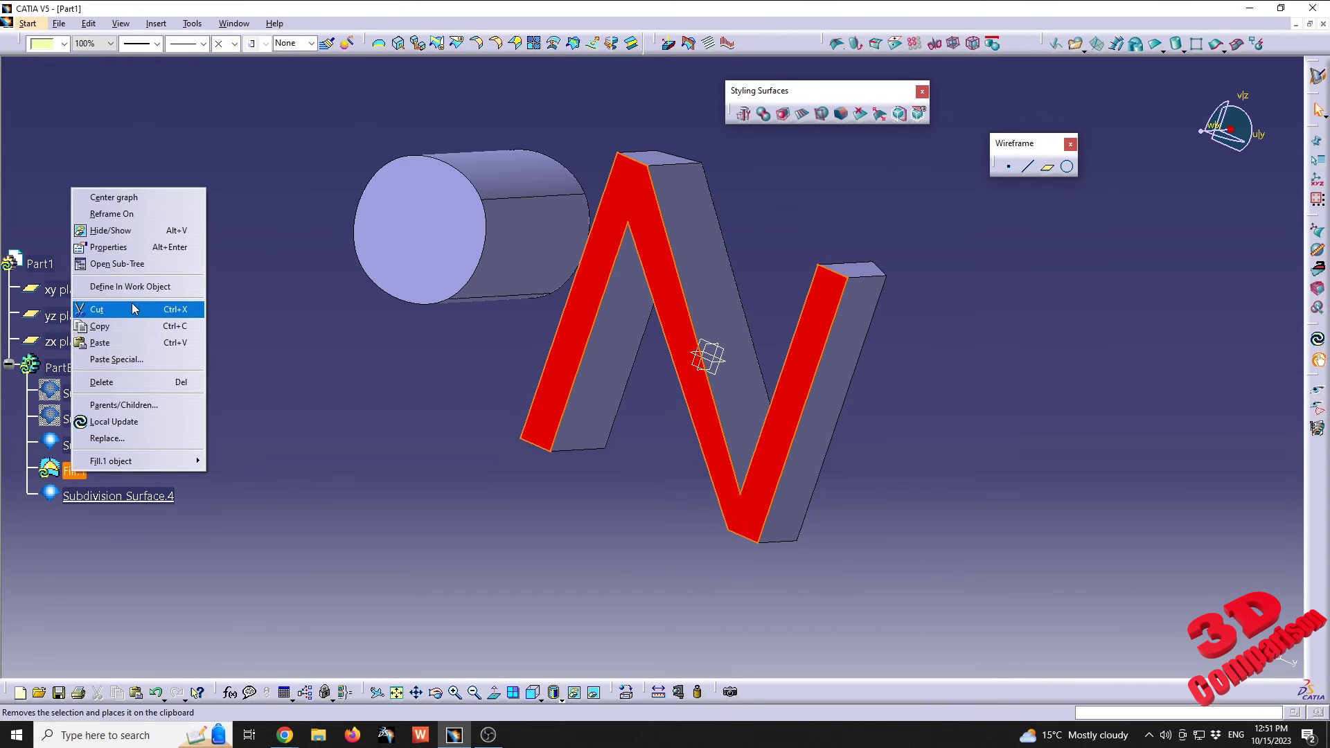
{"action": "left_click", "coordinate": [114, 422]}
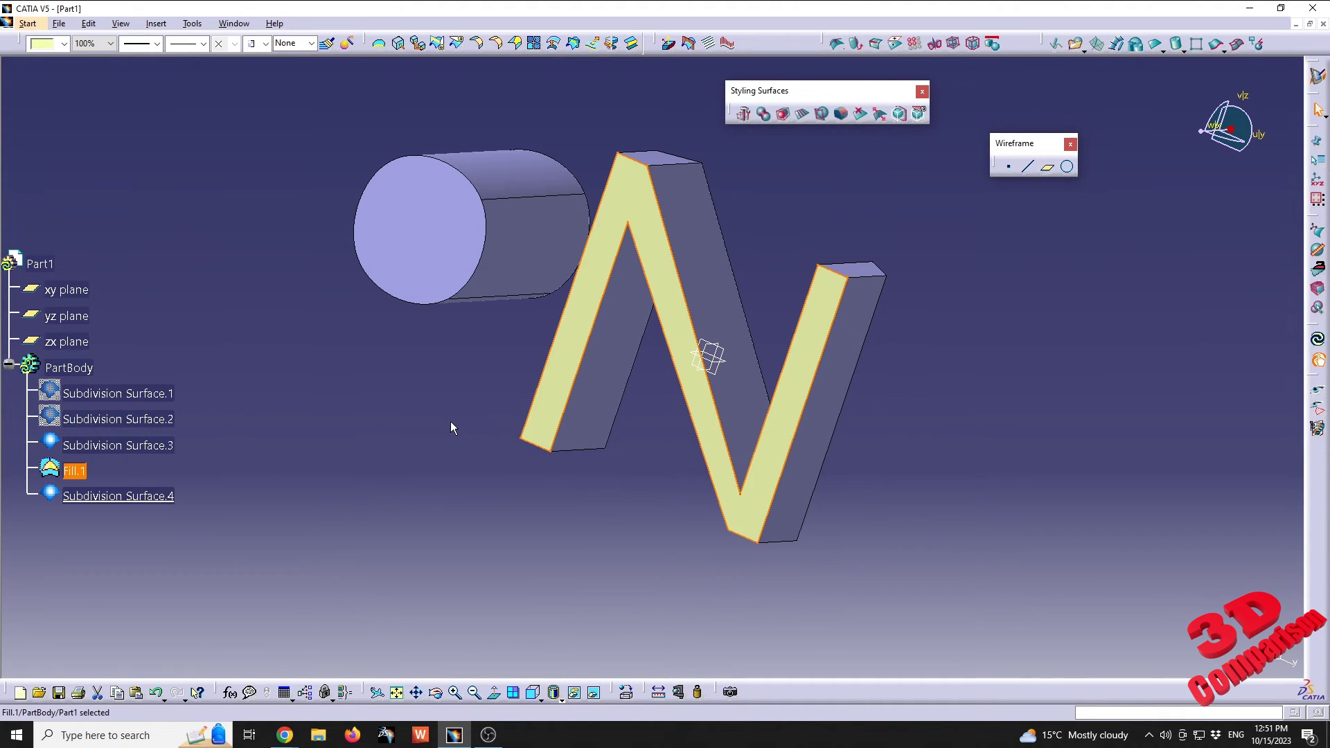
Try the Merge tool on the N's subdivision surface and leave the command.
{"action": "middle_click_drag", "start_coordinate": [795, 194], "coordinate": [676, 165]}
{"action": "left_click", "coordinate": [763, 114]}
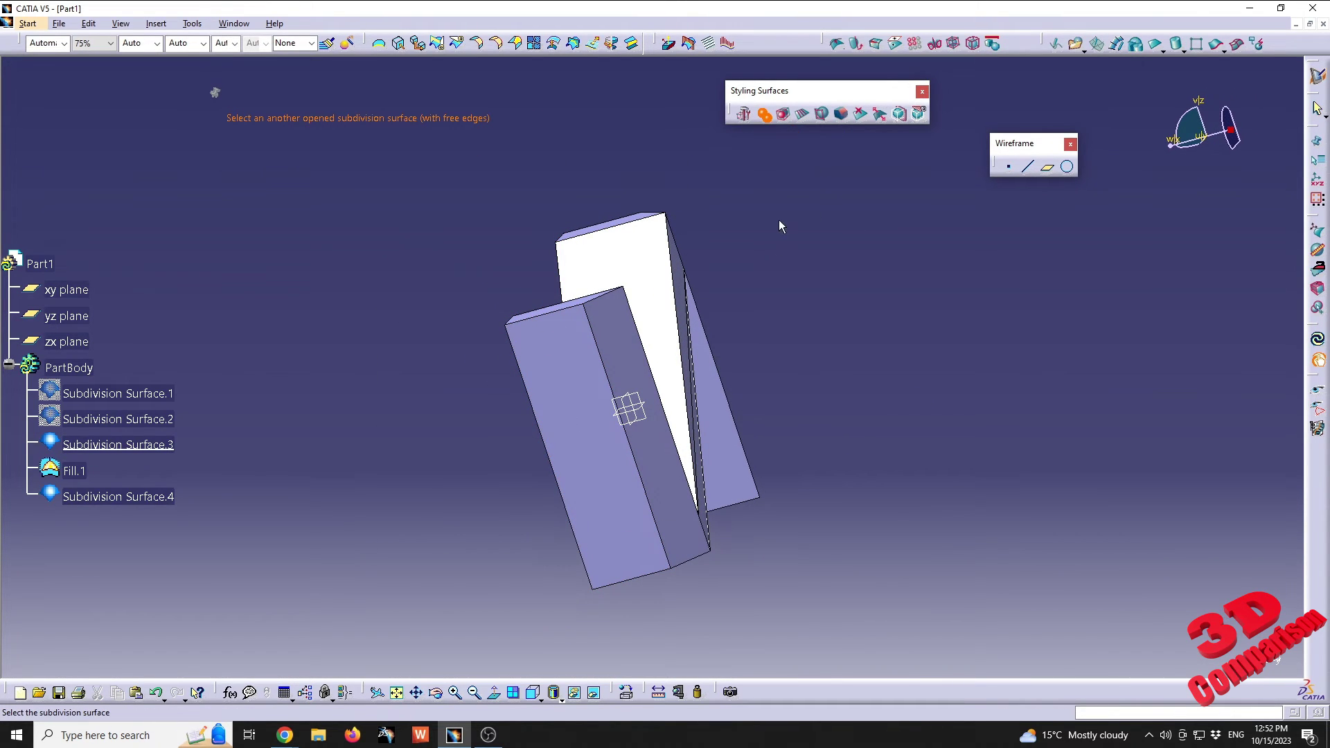
{"action": "left_click", "coordinate": [774, 294]}
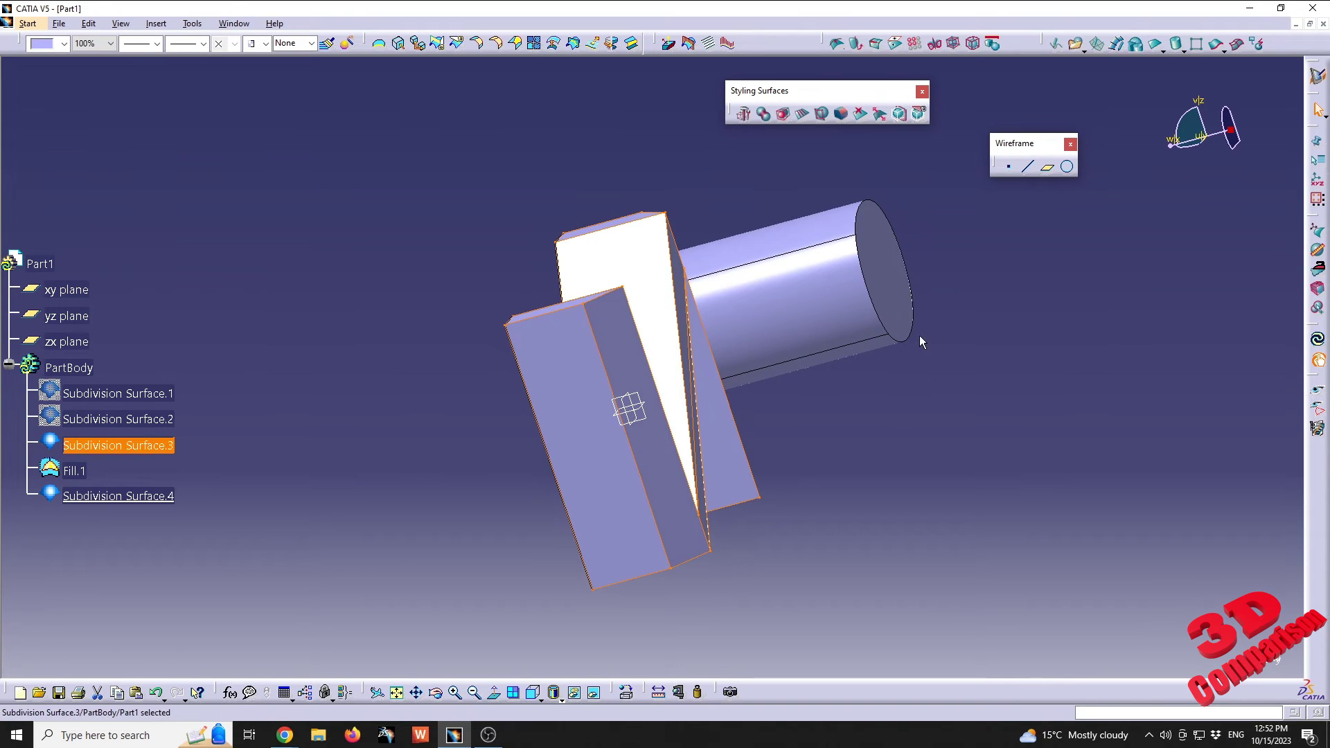
{"action": "middle_click_drag", "start_coordinate": [881, 372], "coordinate": [627, 463]}
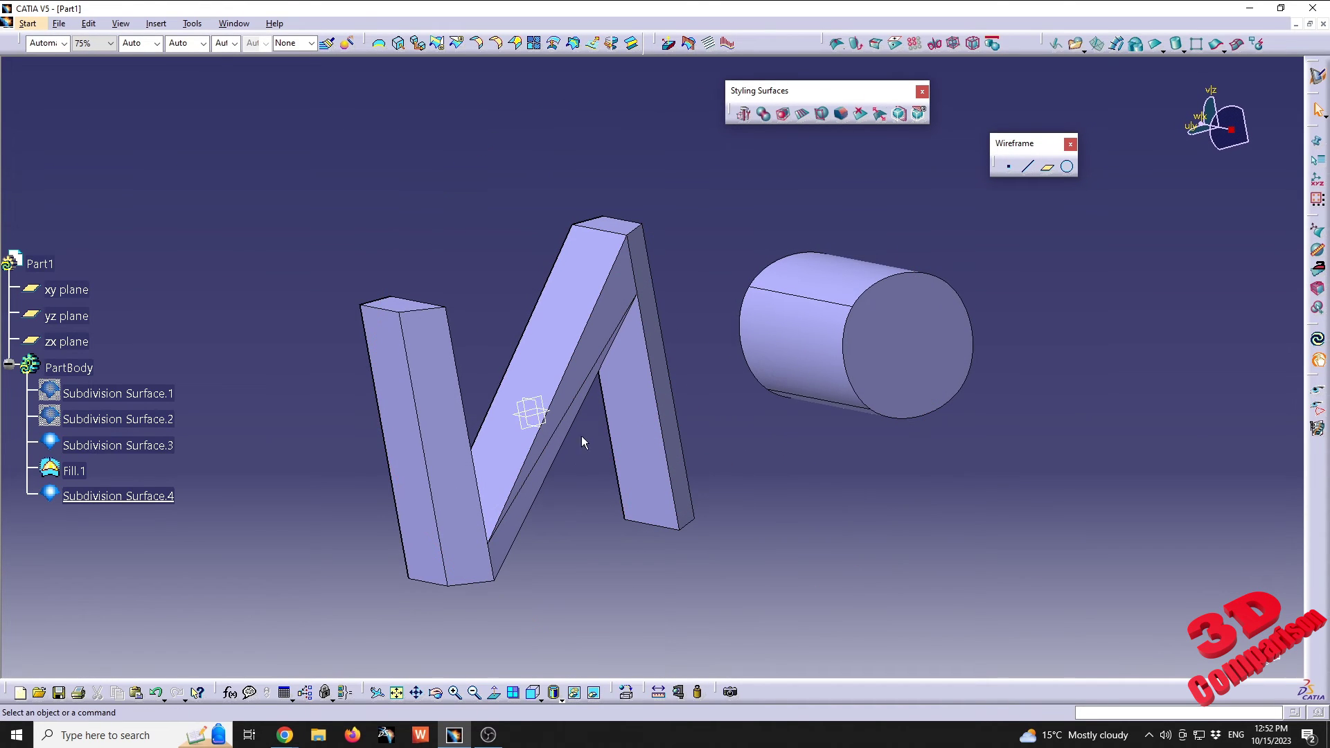
{"action": "middle_click_drag", "start_coordinate": [555, 515], "coordinate": [591, 443]}
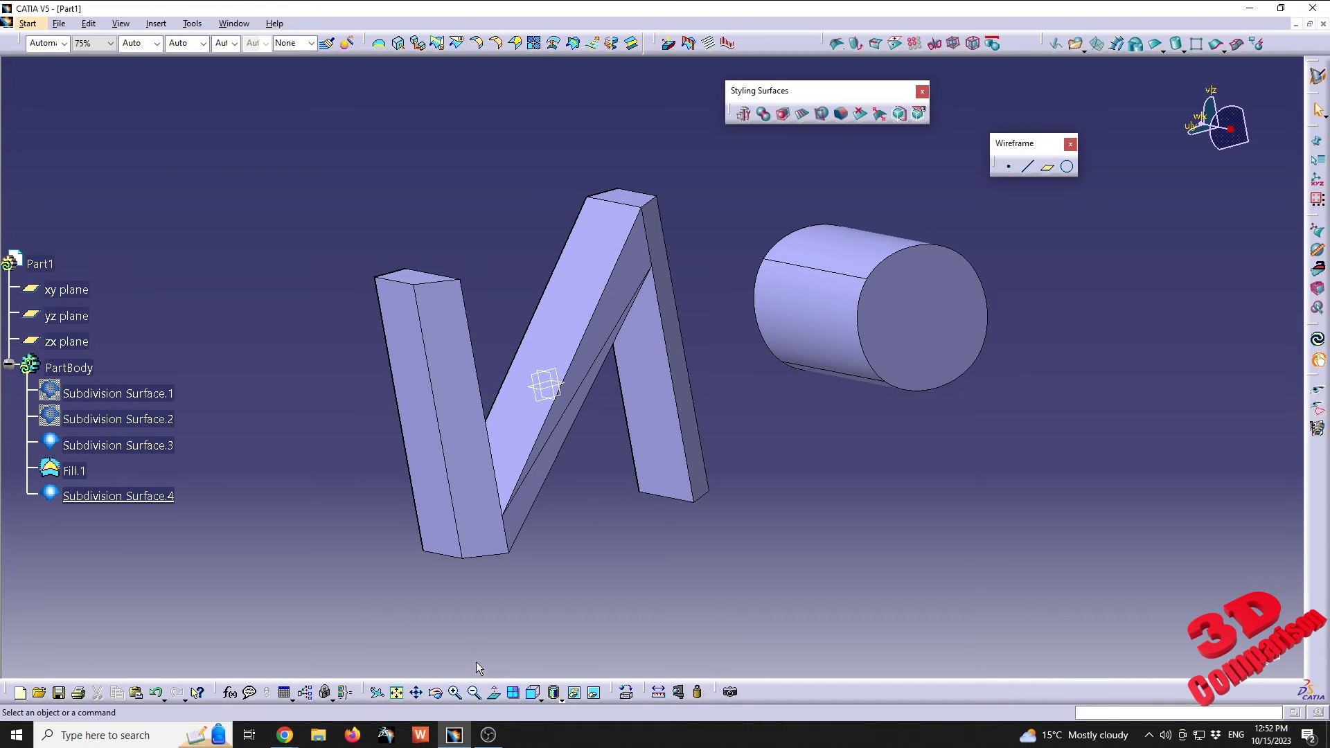
{"action": "left_click_drag", "start_coordinate": [476, 662], "coordinate": [13, 354]}
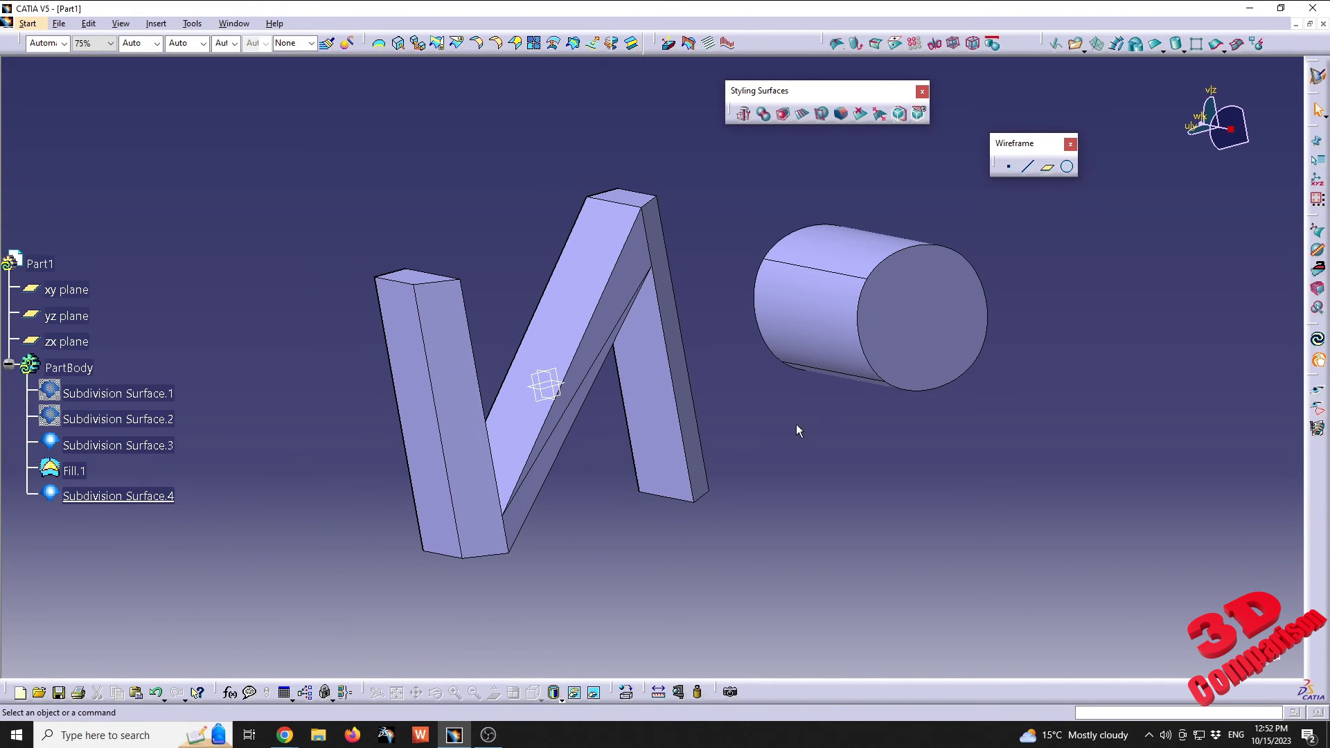
{"action": "left_click_drag", "start_coordinate": [767, 400], "coordinate": [1293, 682]}
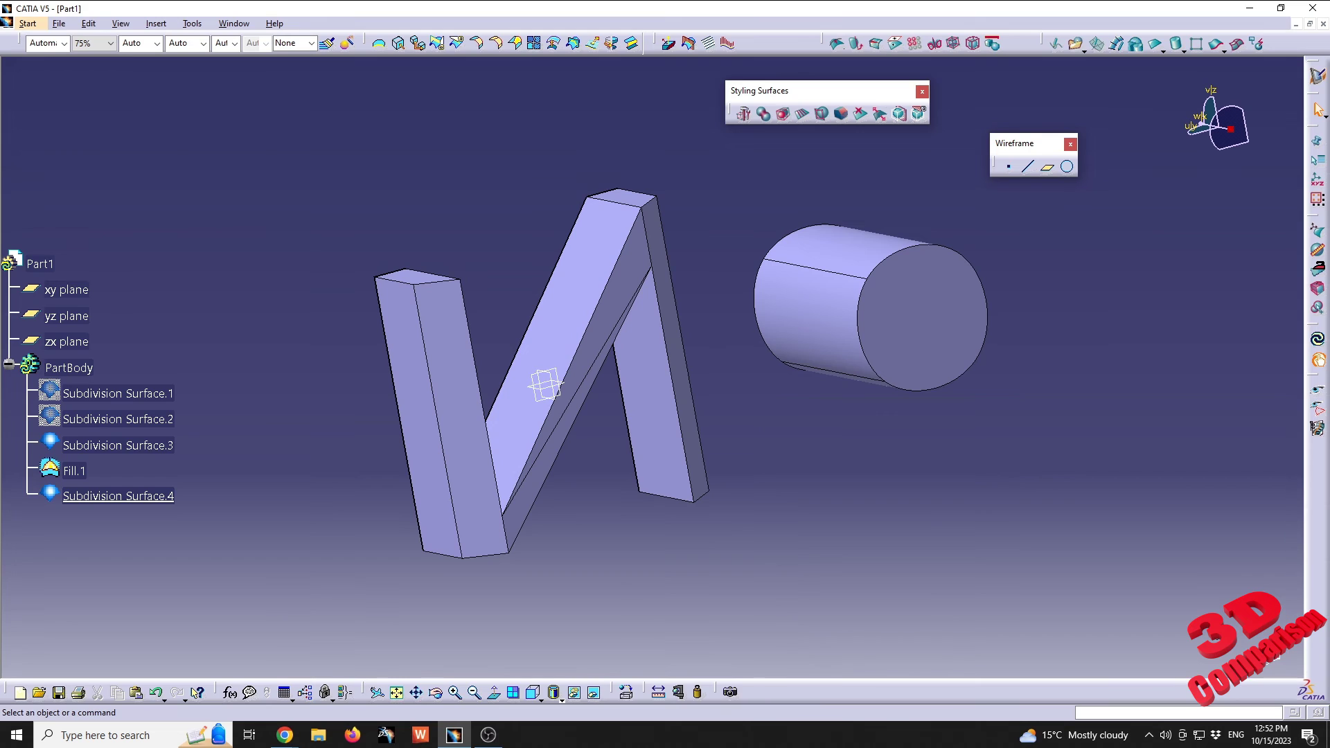